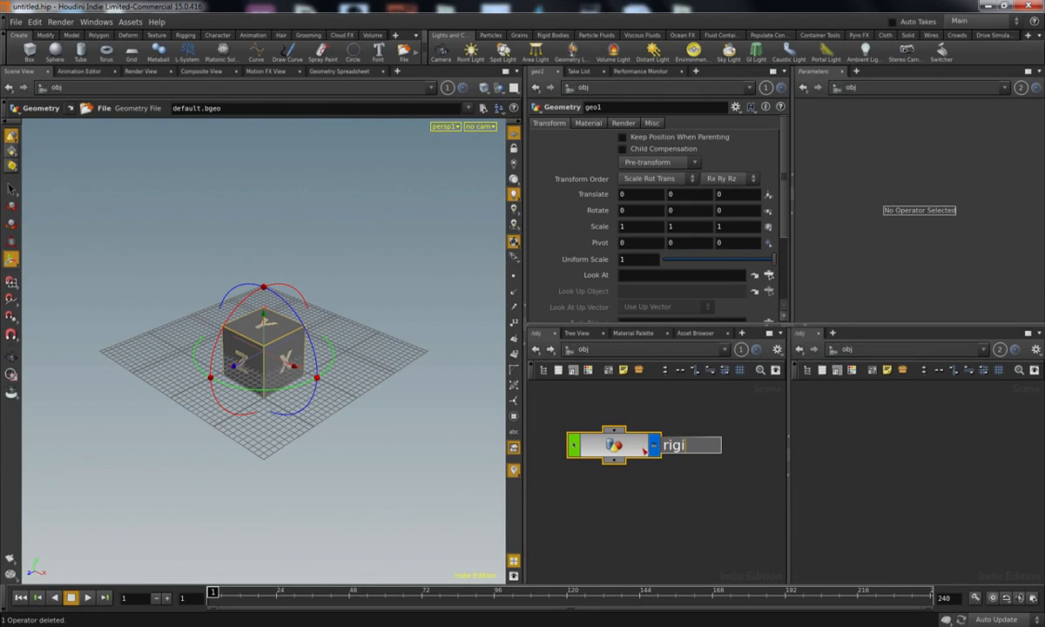
Step: Rename the geometry object to rigids_source and delete the default file node inside it
text(ids_source)
key(Return)
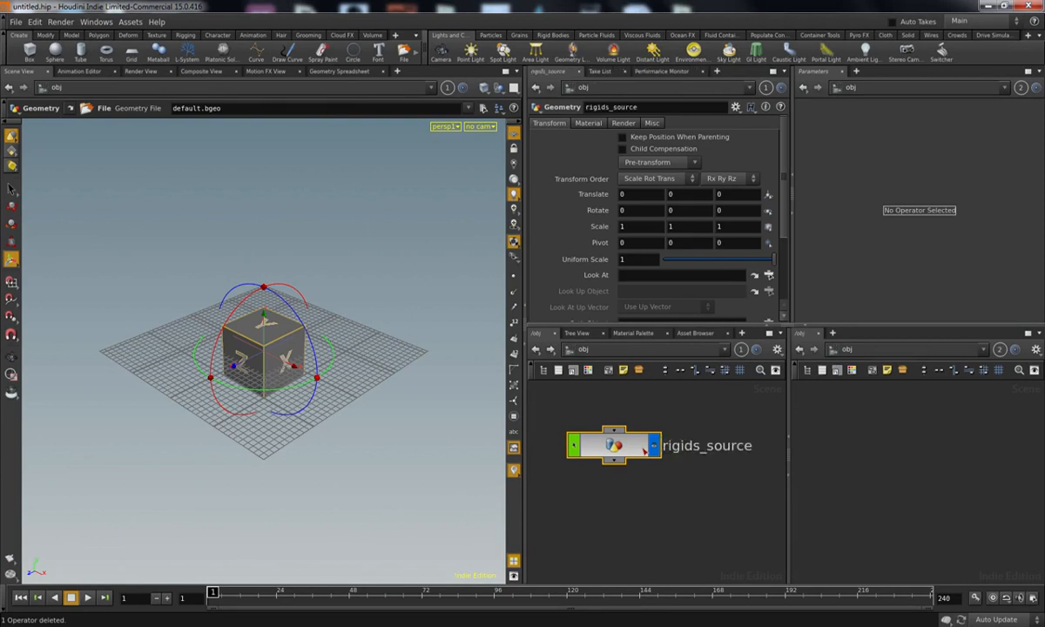
double_click(644, 449)
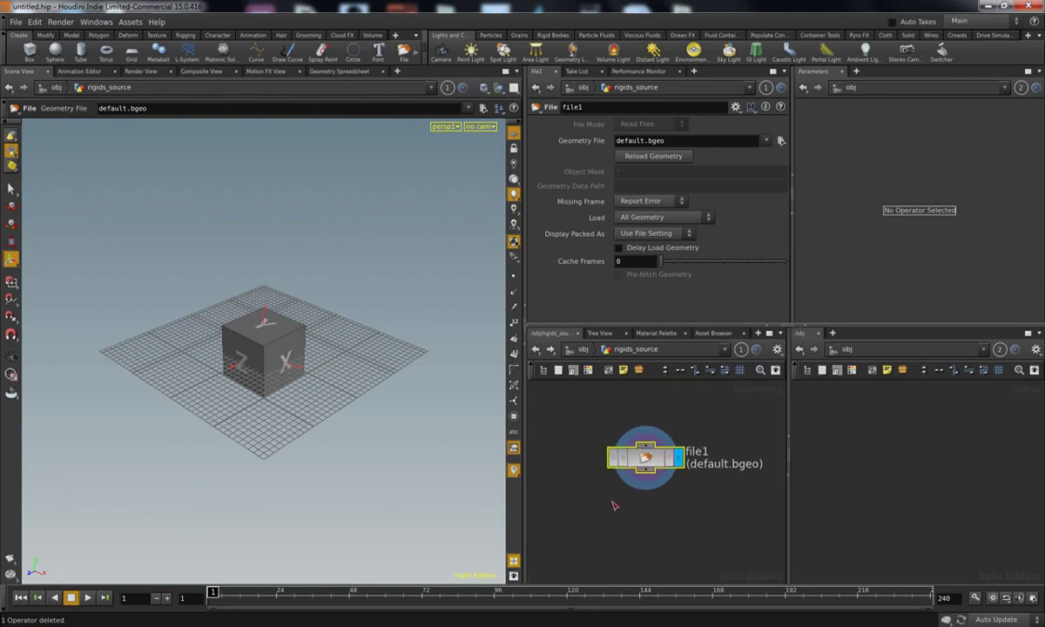
key(Delete)
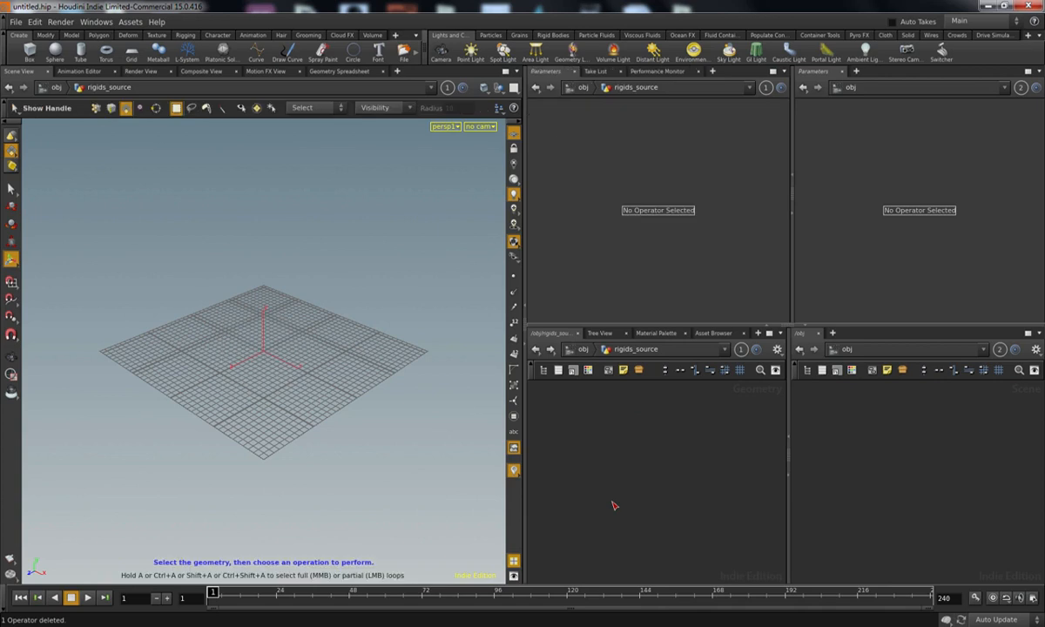
Step: Add a Test Geometry: Pig Head node to the rigids_source network
key(Tab)
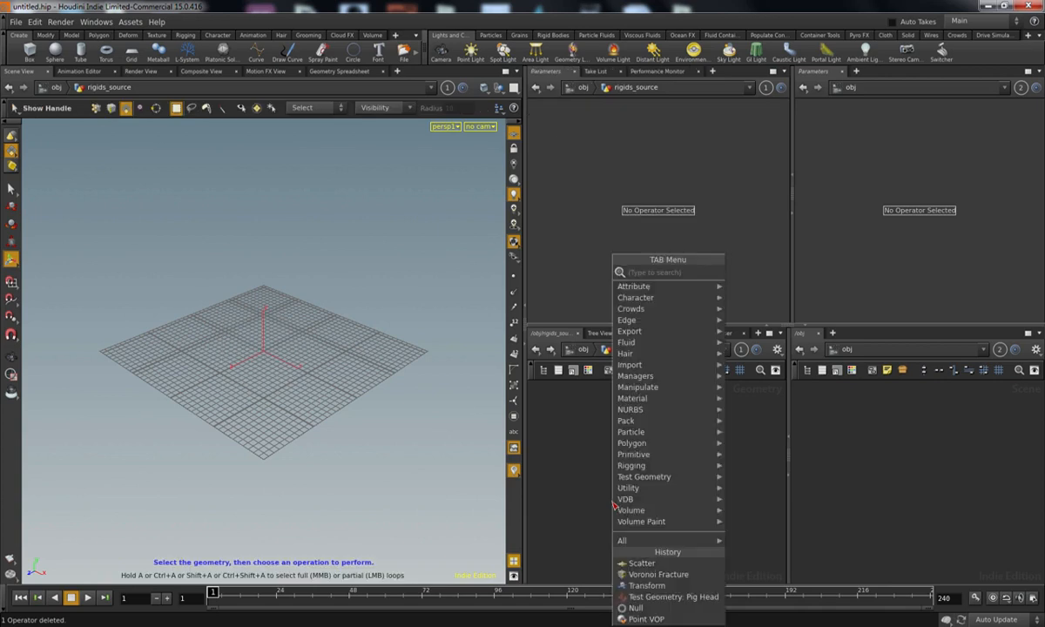
text(pig)
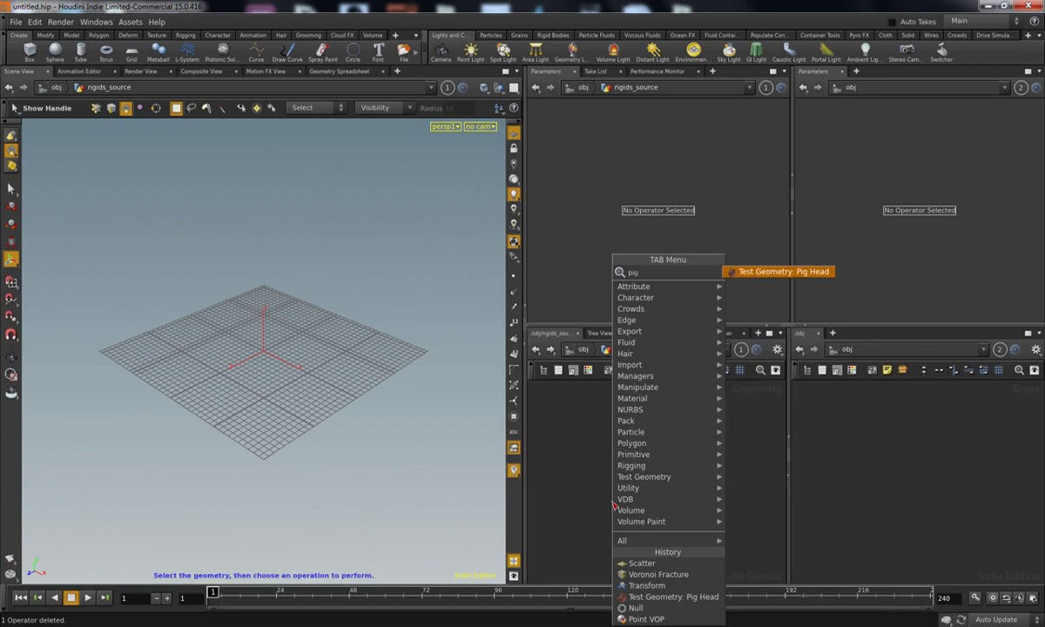
key(Return)
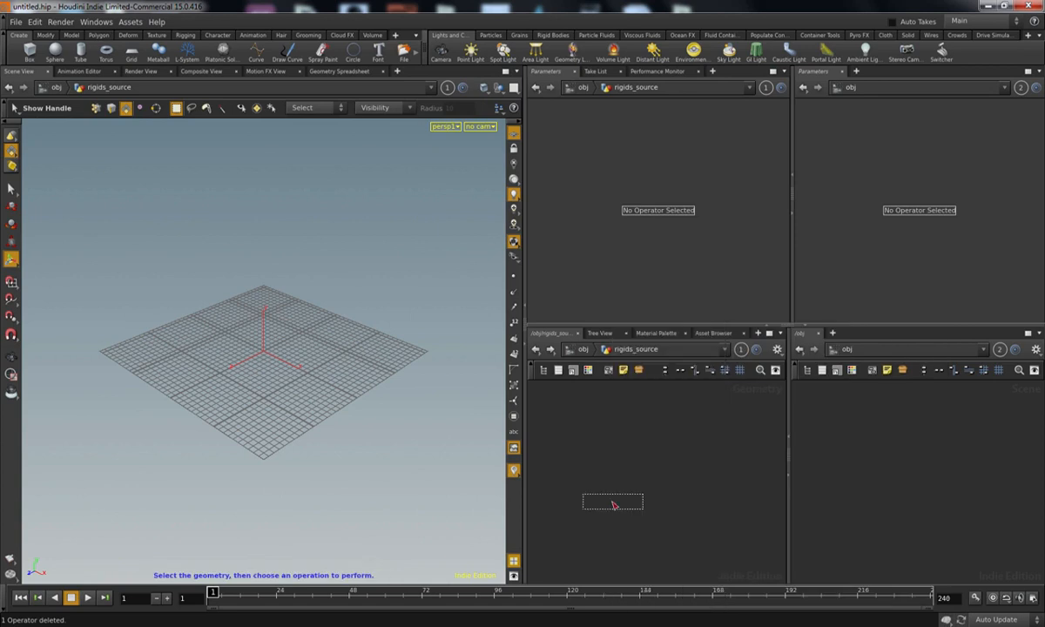
click(655, 469)
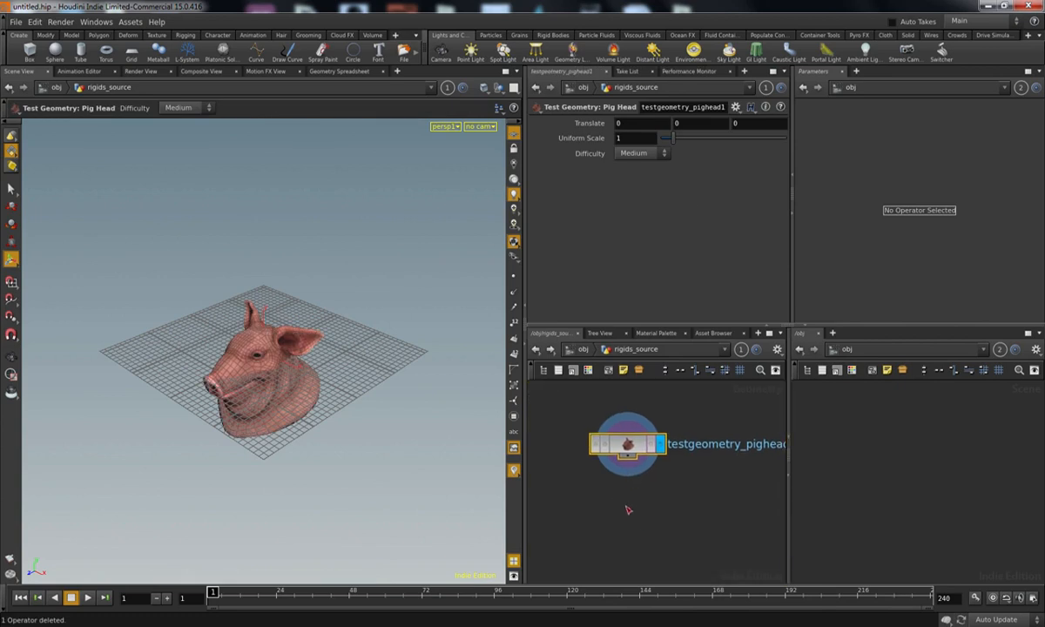
Step: Save the scene in the scenes folder as lesson1.4k.hiplc, overwriting the existing file
key(ctrl+shift+s)
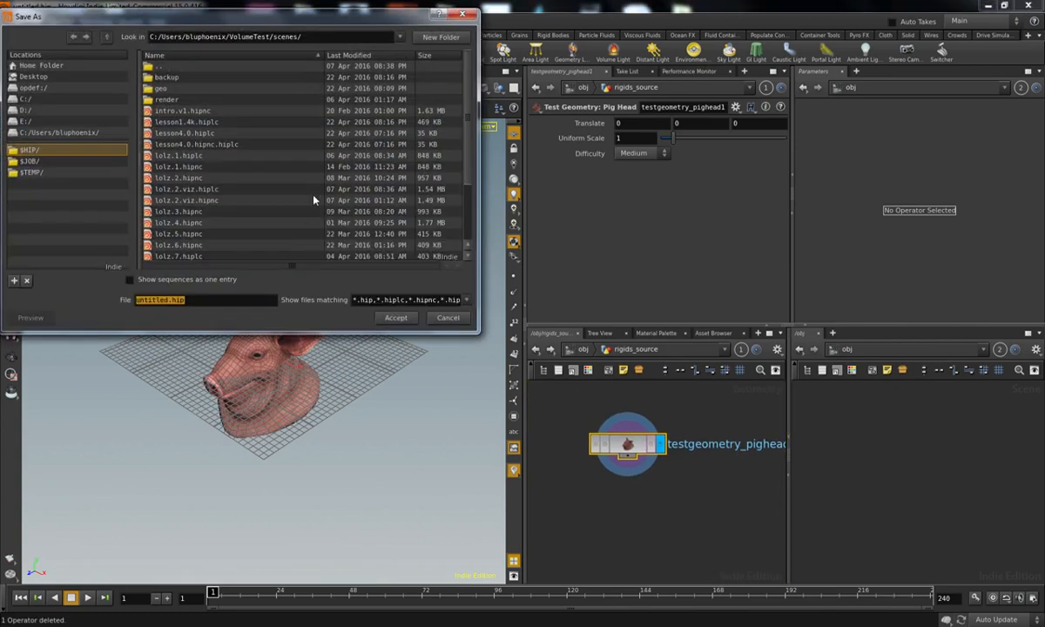
click(208, 123)
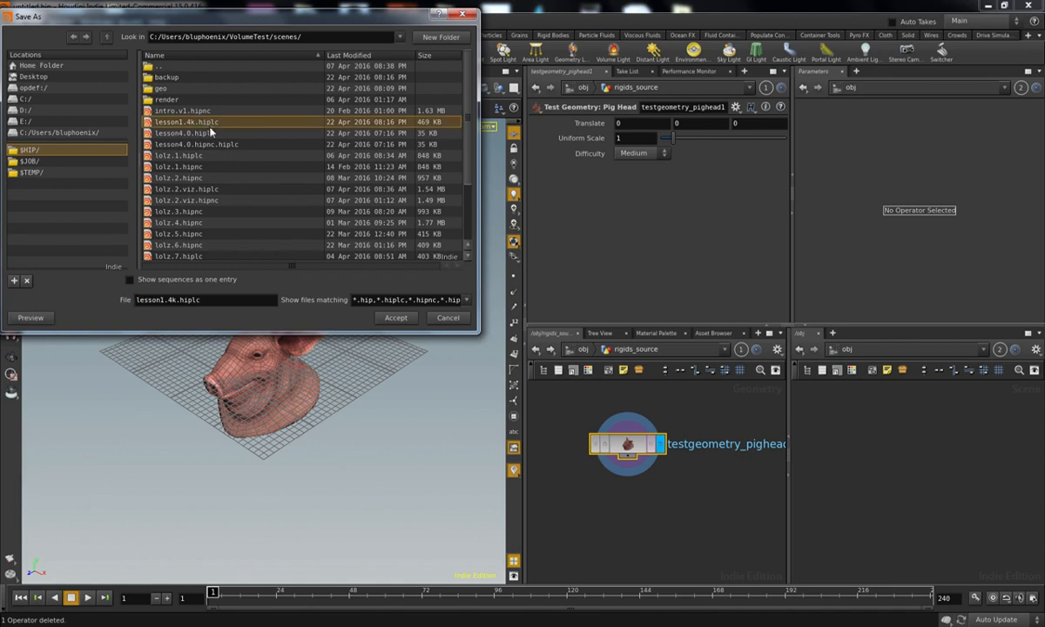
click(396, 319)
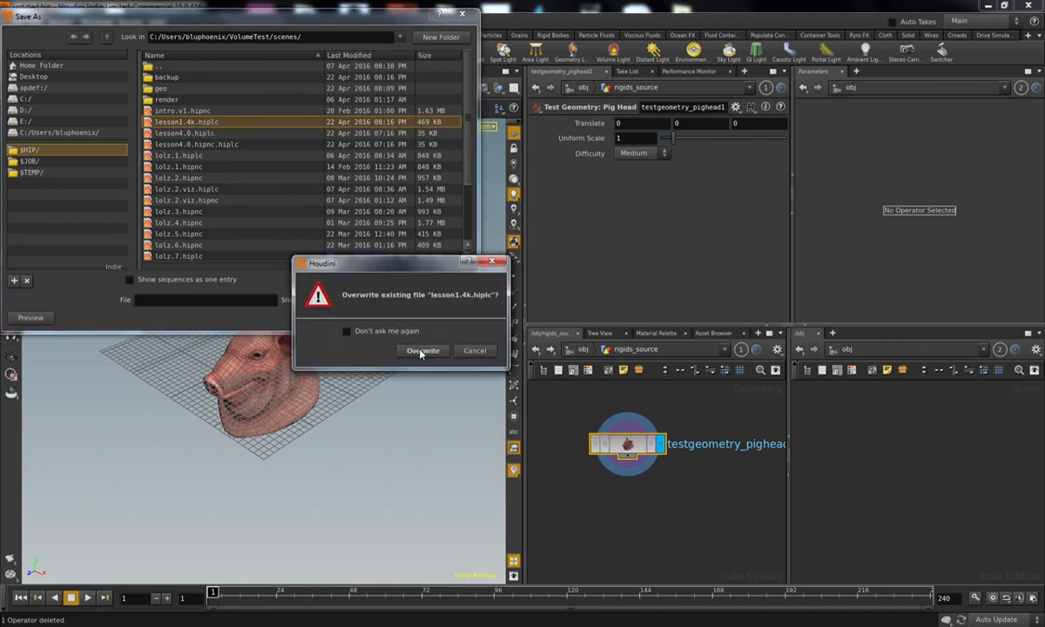
click(421, 349)
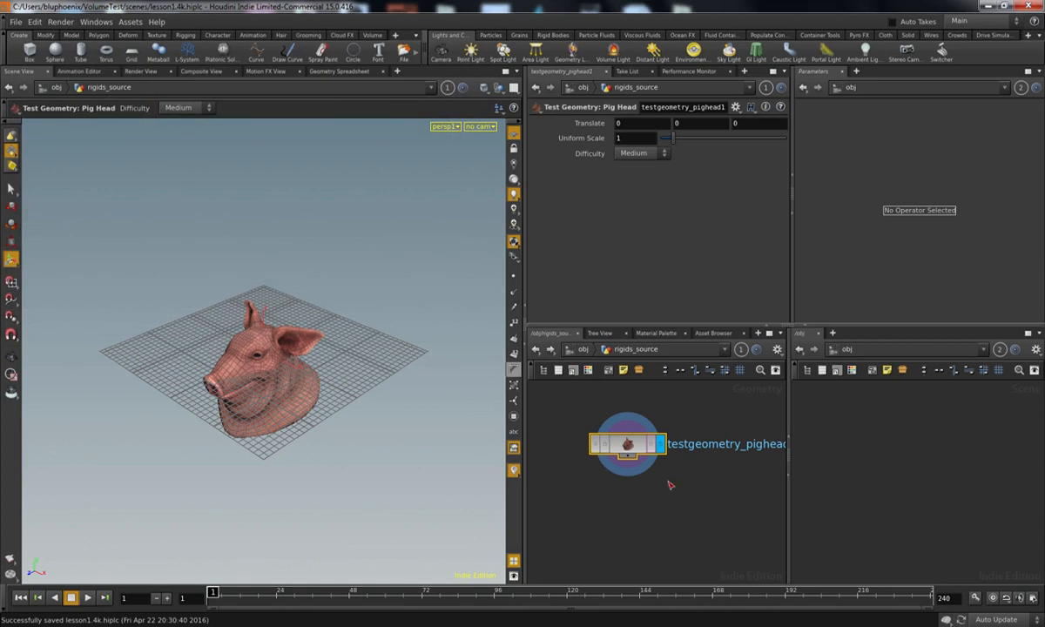
Step: Hide the viewport's reference grid and add a Scatter node fed by the pig head
middle_drag(674, 453, 662, 426)
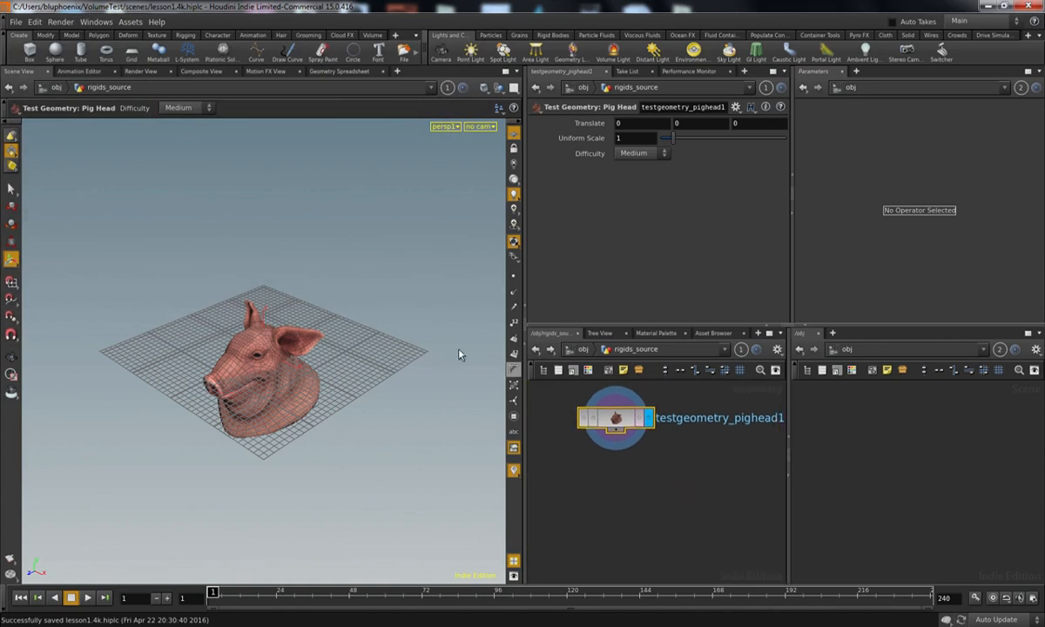
click(514, 134)
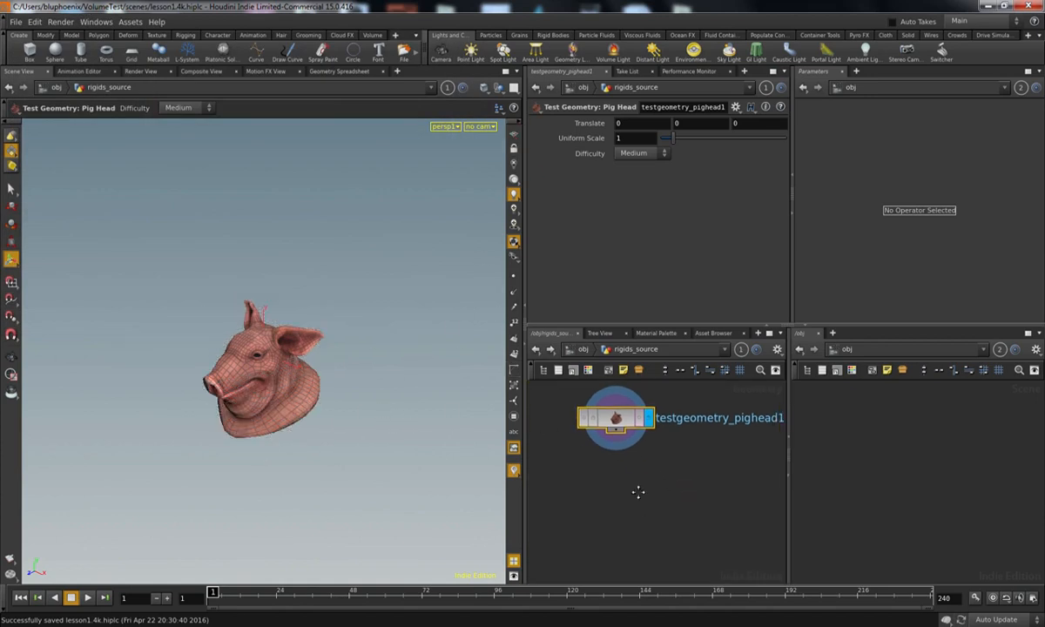
middle_drag(642, 507, 630, 502)
key(Tab)
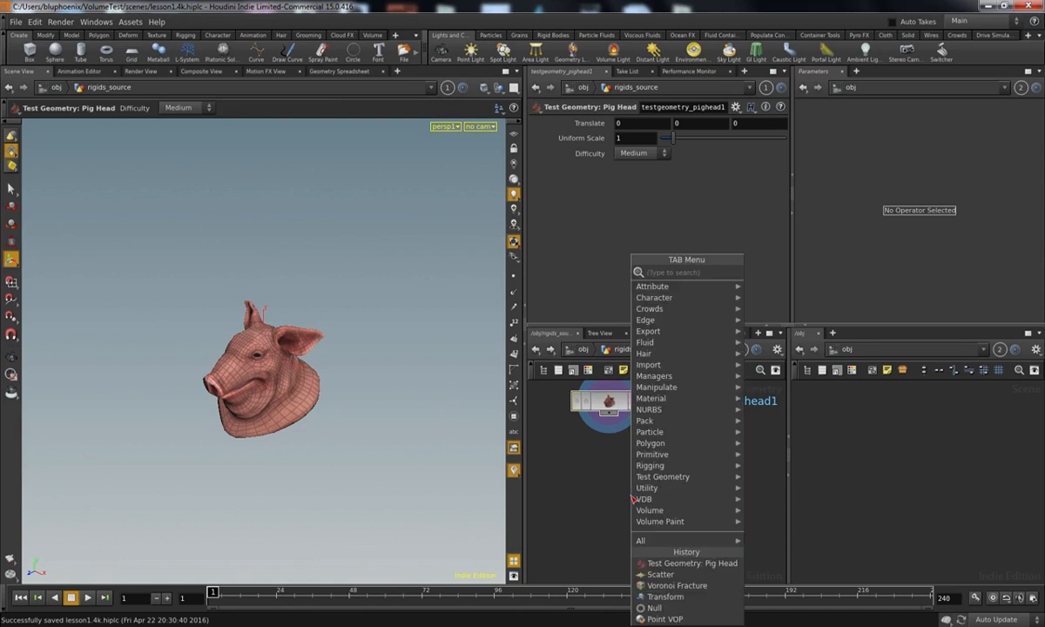
text(sca)
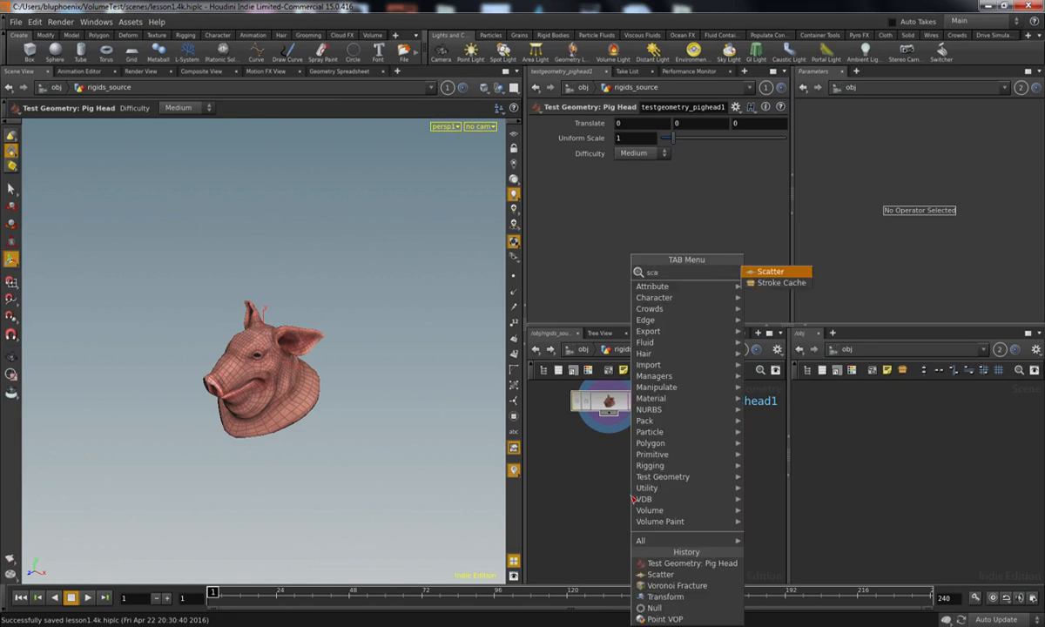
key(Return)
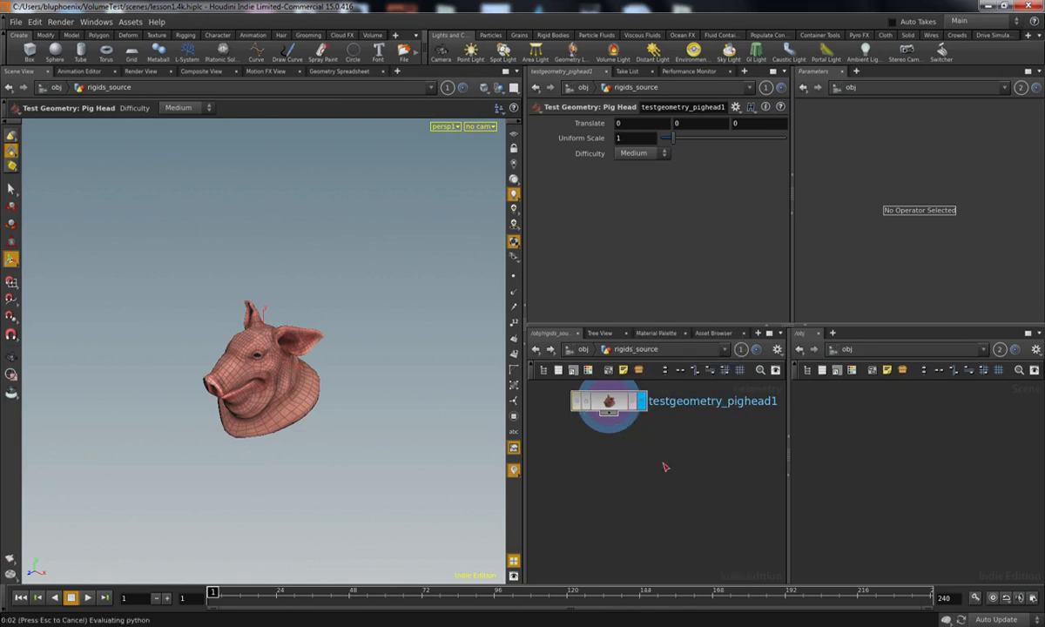
click(665, 464)
drag(618, 418, 664, 449)
key(Escape)
drag(299, 443, 358, 385)
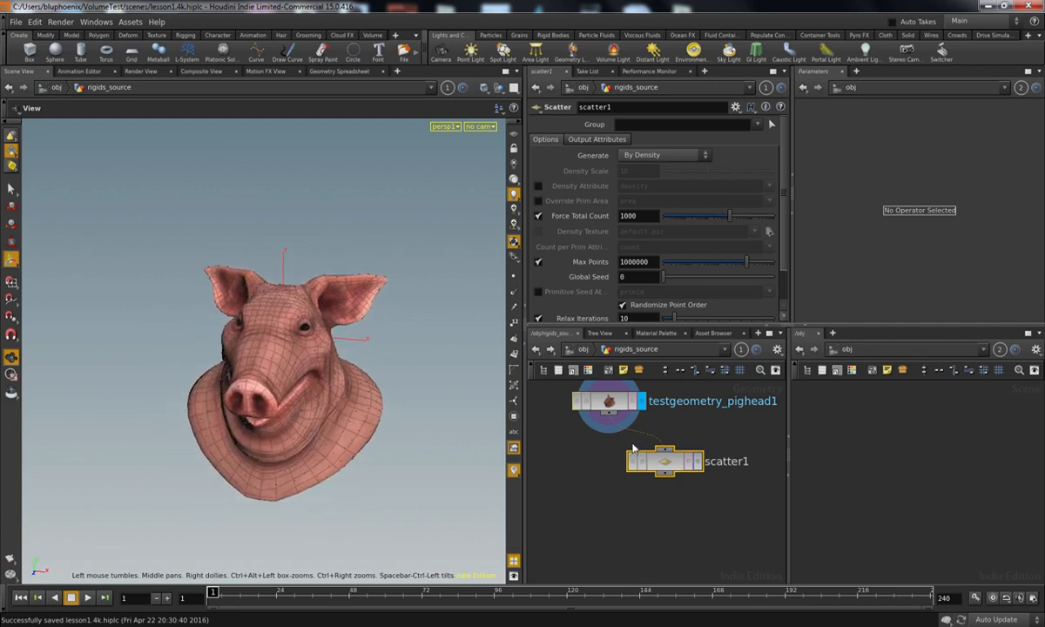
Step: Add a Voronoi Fracture node below the pig head and wire the pig head into its first input
key(Tab)
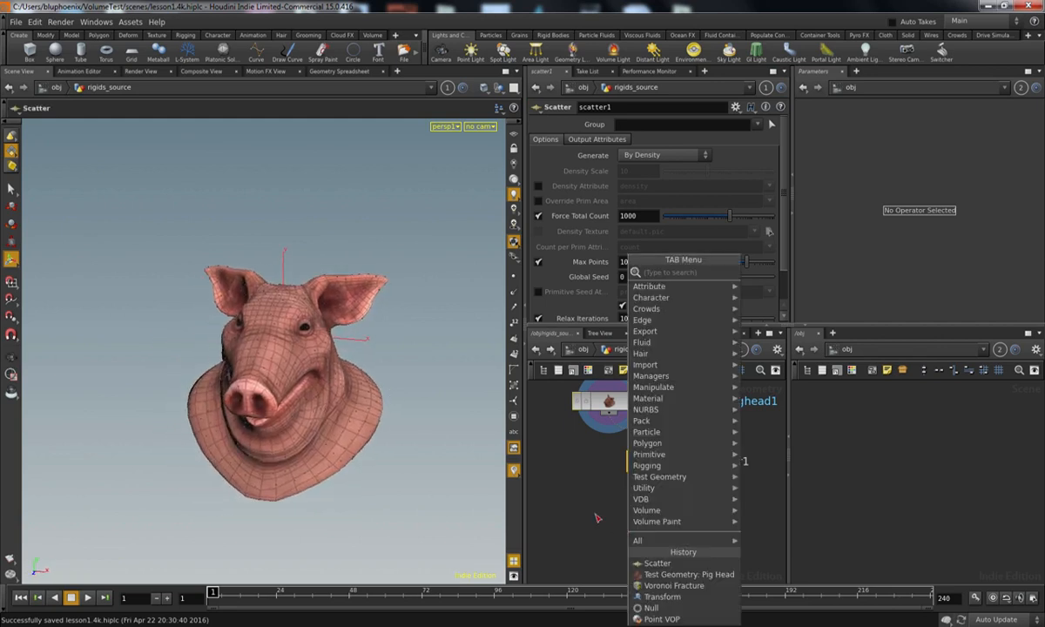
text(vor)
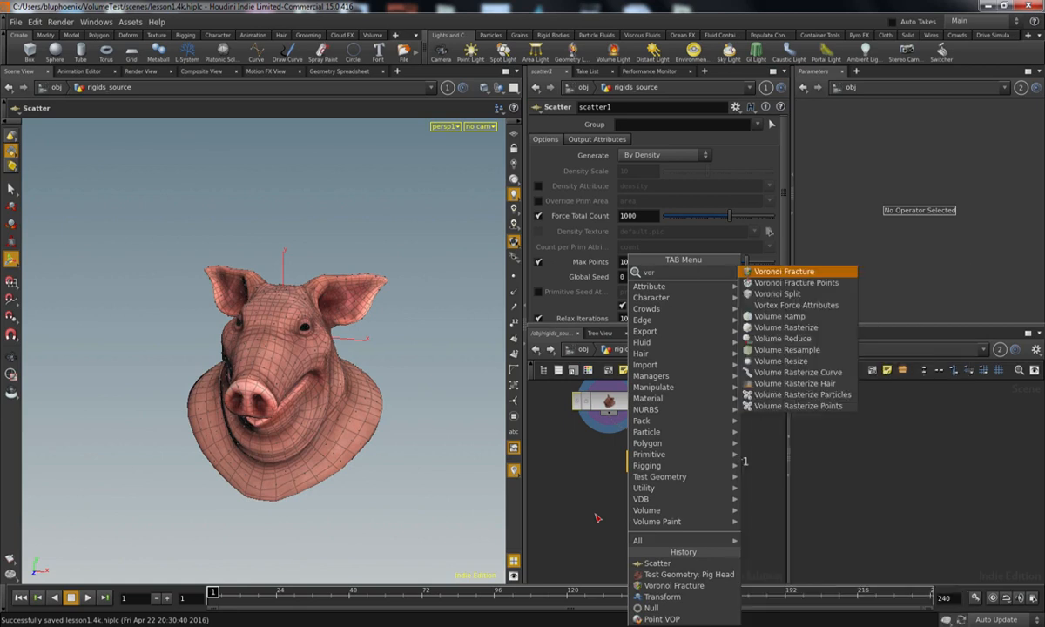
key(Return)
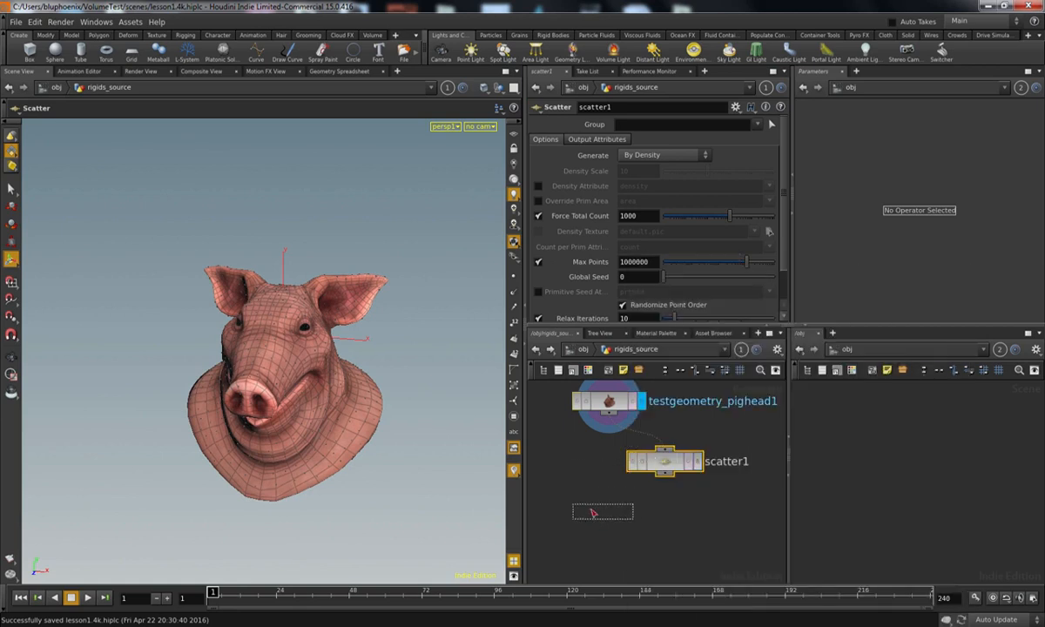
click(579, 504)
drag(687, 459, 712, 461)
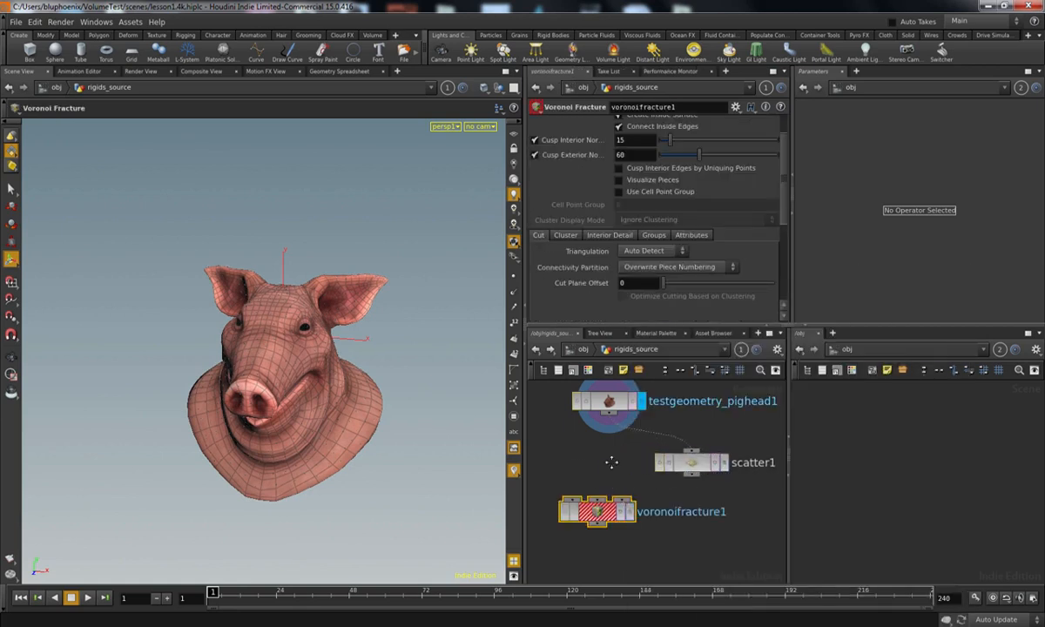
middle_drag(611, 471, 615, 458)
drag(604, 500, 613, 401)
middle_drag(630, 498, 648, 475)
Step: Display the Scatter node's points and set its Force Total Count to 20
click(710, 446)
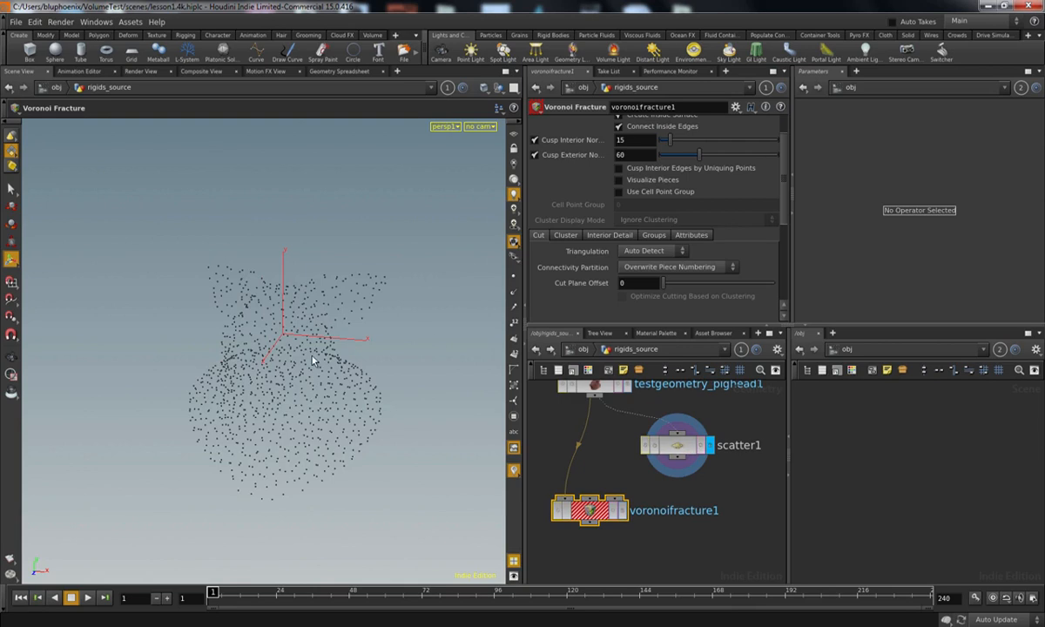
alt+drag(394, 420, 331, 438)
alt+middle_drag(331, 415, 301, 388)
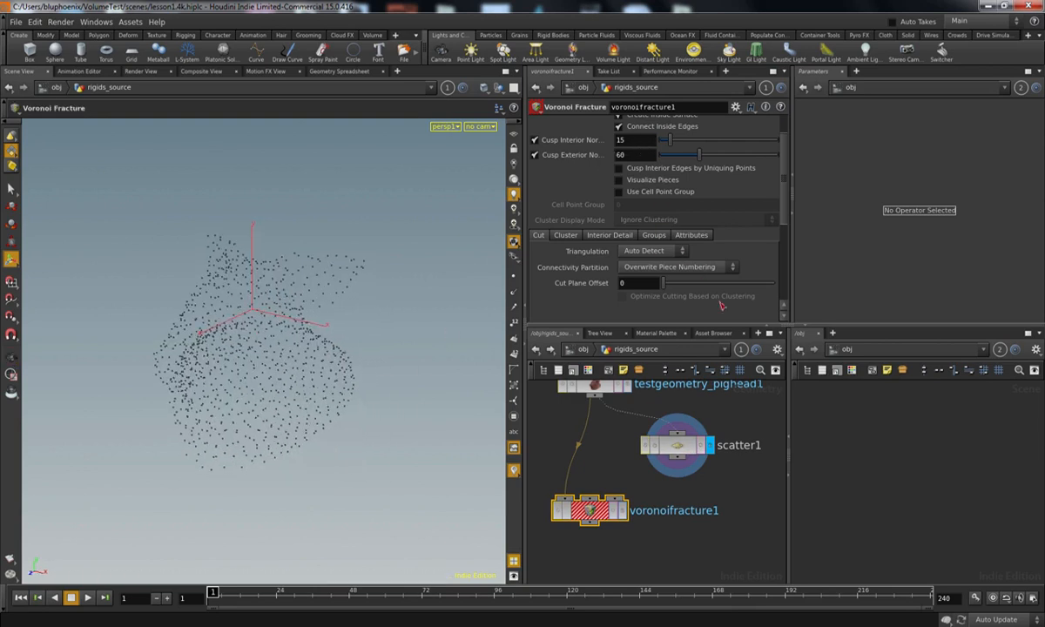
click(677, 445)
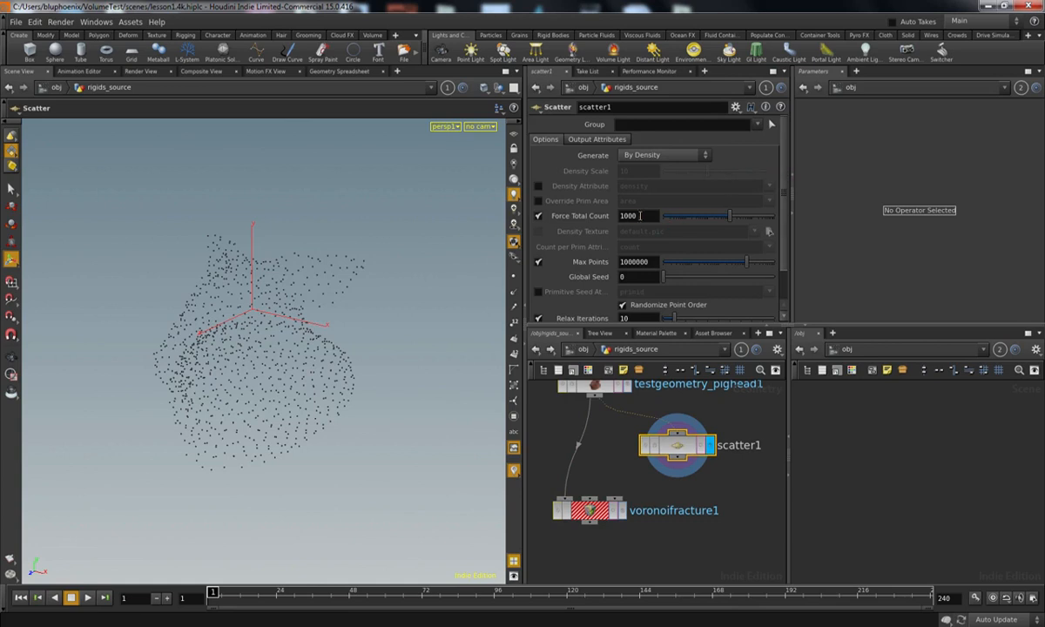
text(20)
key(Return)
Step: Try other Force Total Count values on the Scatter node and undo the change
middle_drag(610, 473, 605, 456)
alt+drag(278, 441, 292, 402)
key(Return)
middle_click(626, 216)
middle_drag(640, 189, 676, 185)
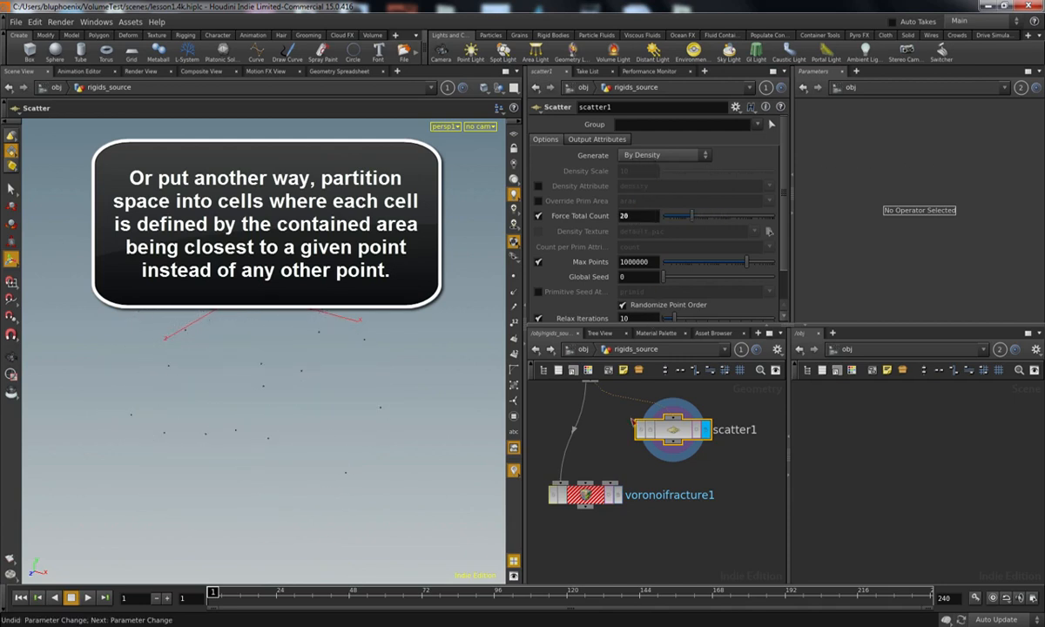
Step: Connect the Scatter node to the Voronoi Fracture node's second input and display the fracture node
middle_drag(633, 450, 621, 407)
drag(592, 458, 598, 493)
middle_drag(656, 452, 649, 498)
click(646, 410)
click(591, 522)
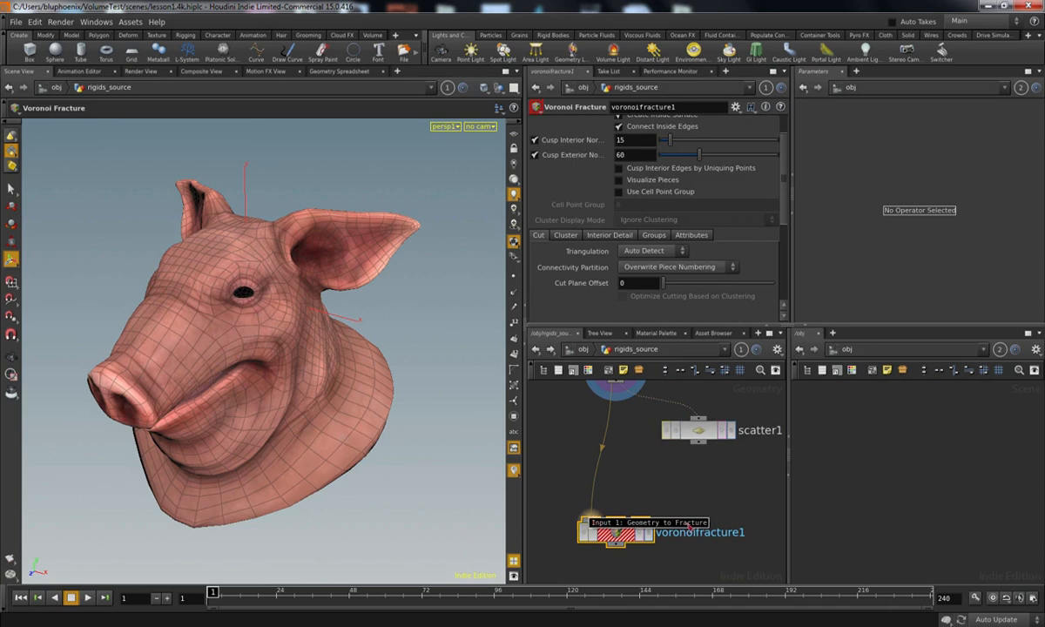
drag(616, 520, 706, 443)
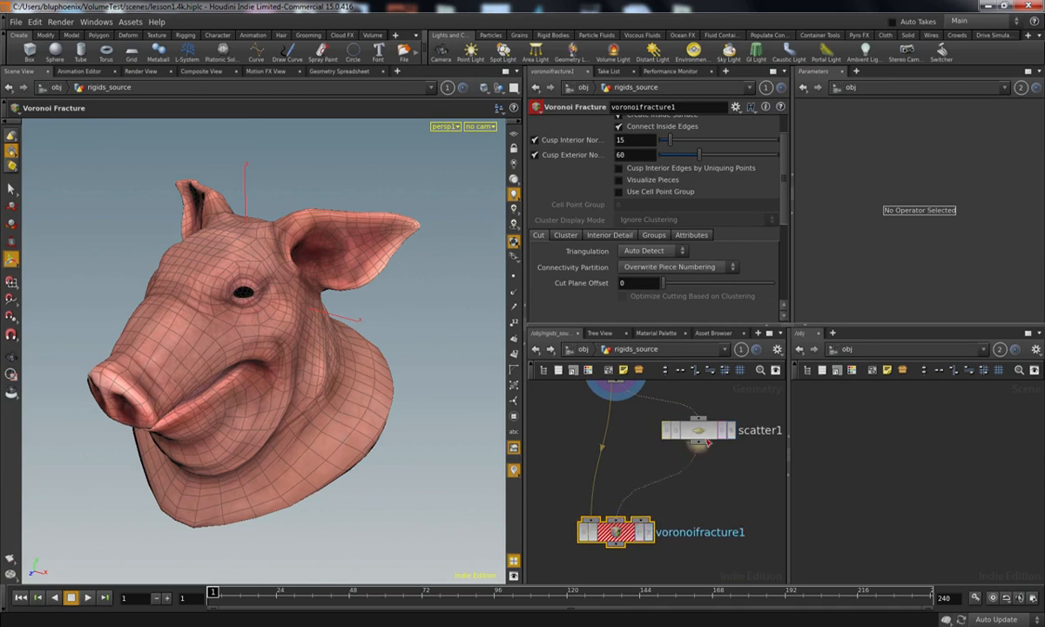
click(648, 532)
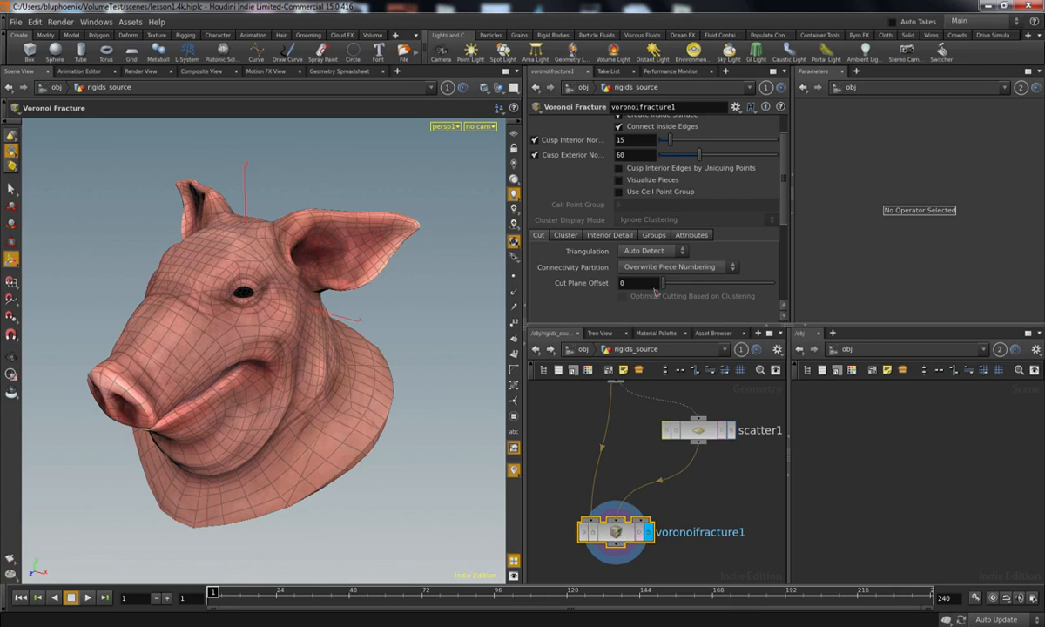
Step: Enable Visualize Pieces on the Voronoi Fracture node and compare the coloured pieces with the scattered points
click(619, 180)
alt+drag(275, 405, 423, 396)
alt+scroll(425, 401, up, 3)
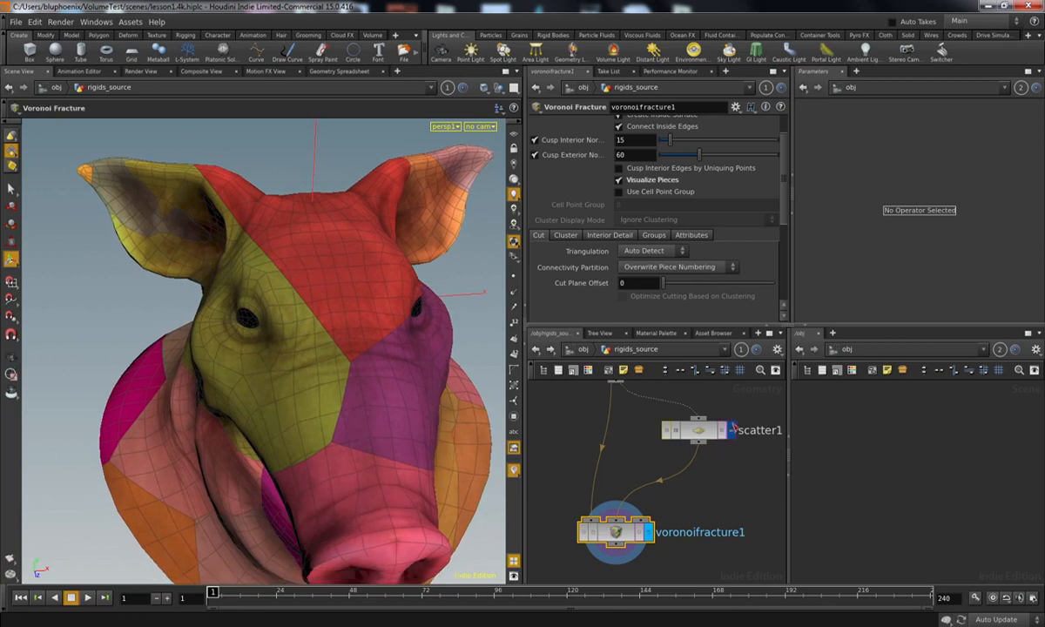
click(729, 434)
click(698, 429)
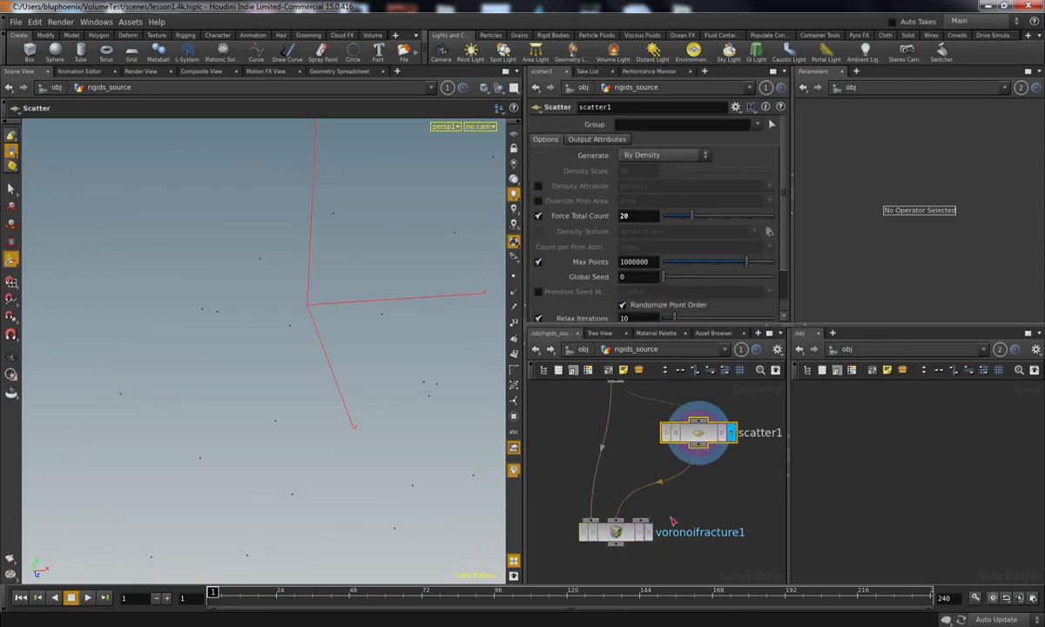
click(649, 532)
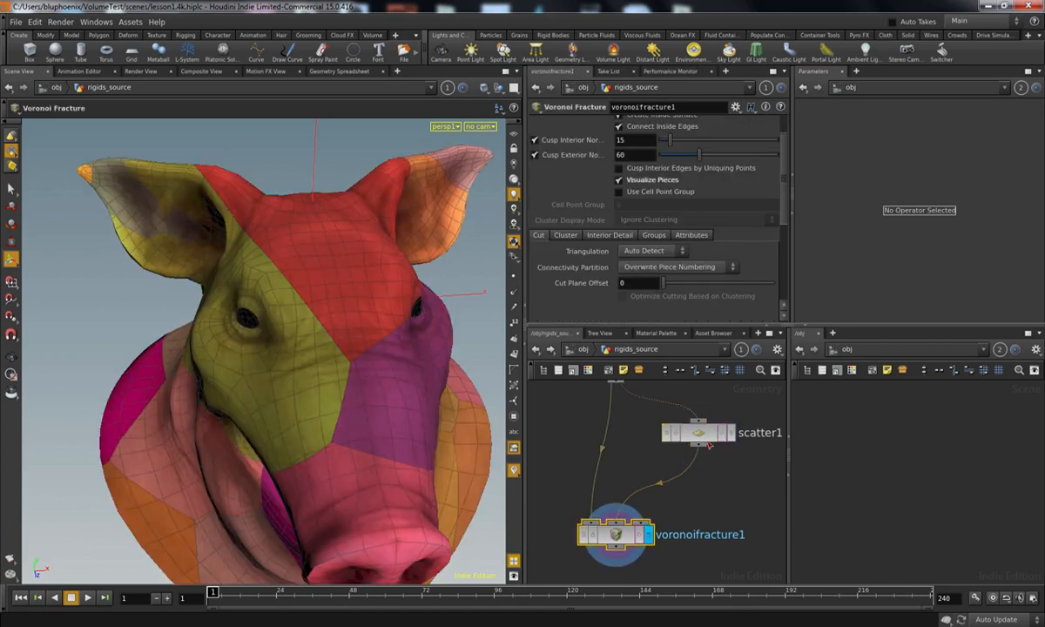
Step: Display the Scatter node with point markers in the viewport and raise its Global Seed to 7
click(732, 432)
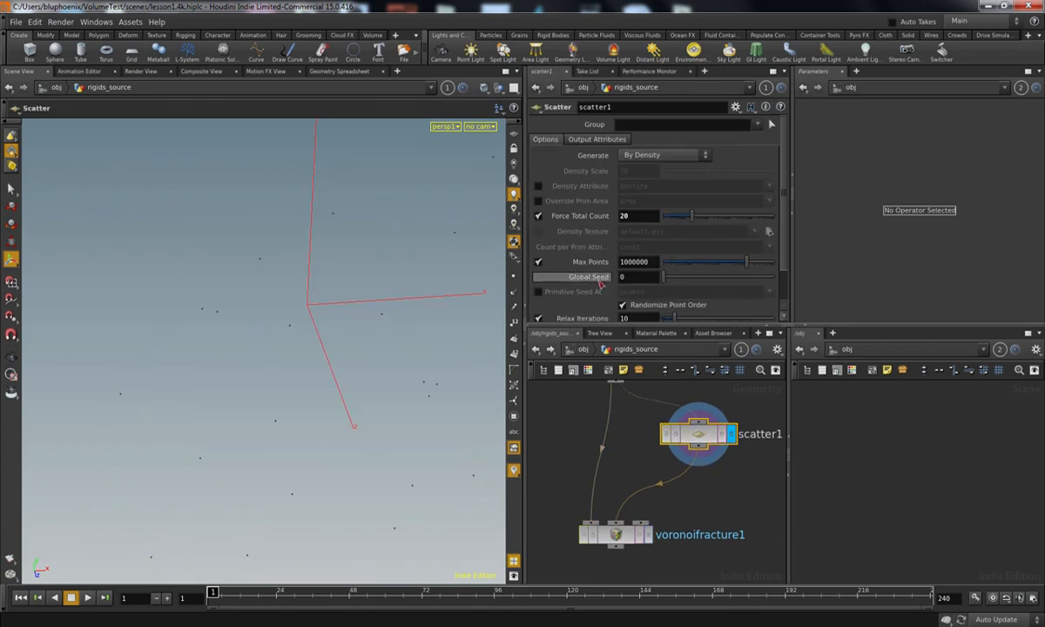
middle_drag(634, 276, 609, 252)
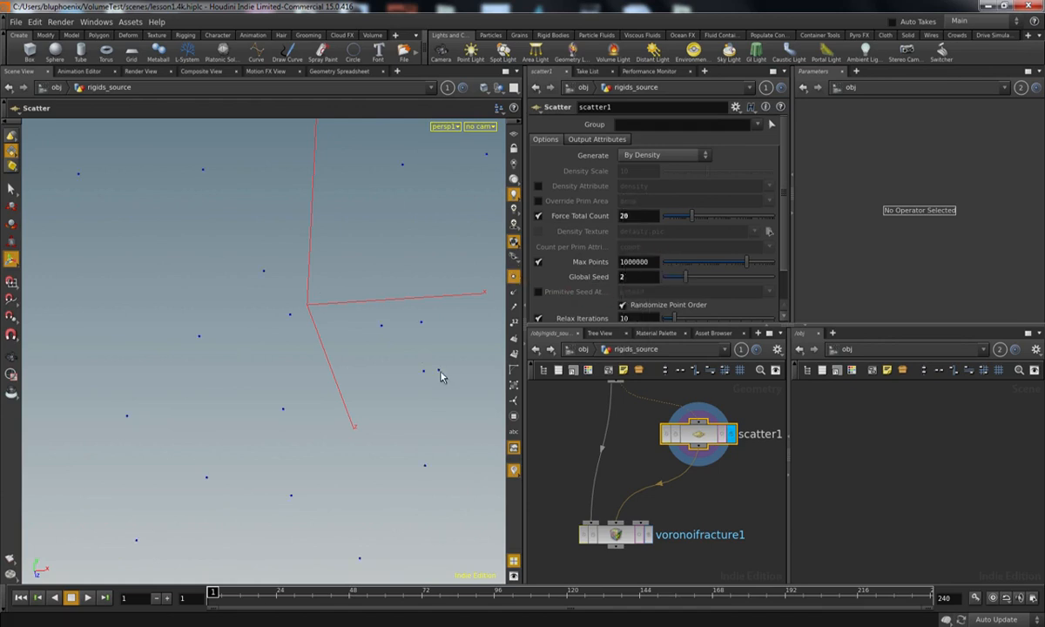
middle_drag(634, 261, 684, 254)
Step: Show the pig head as a template behind the scattered points and set the Scatter node's Global Seed to 21
middle_drag(638, 490, 636, 535)
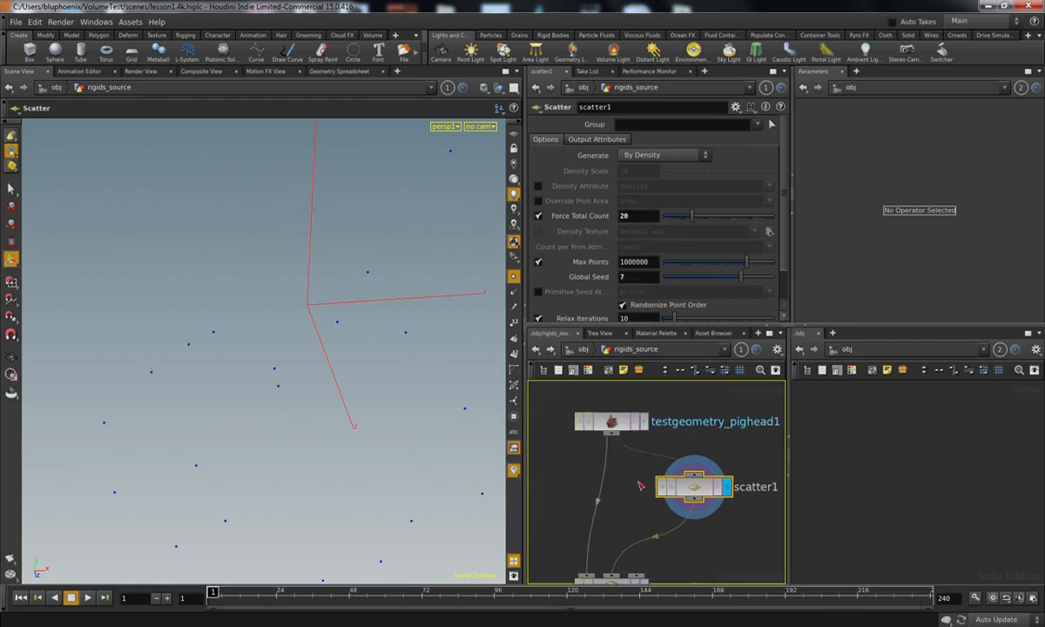
click(635, 422)
middle_drag(640, 261, 677, 248)
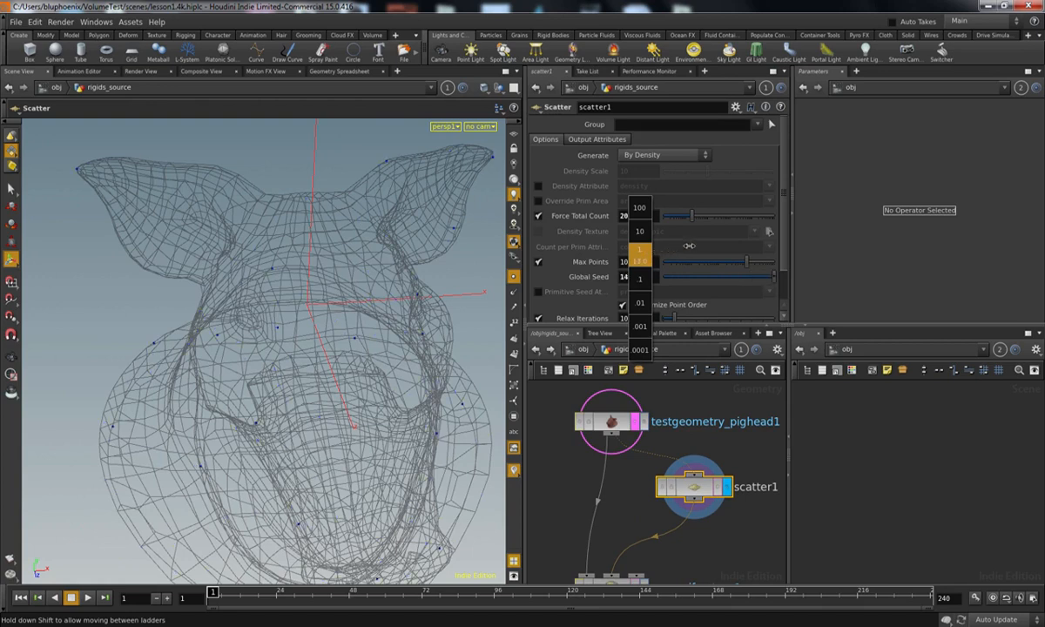
middle_drag(723, 240, 720, 248)
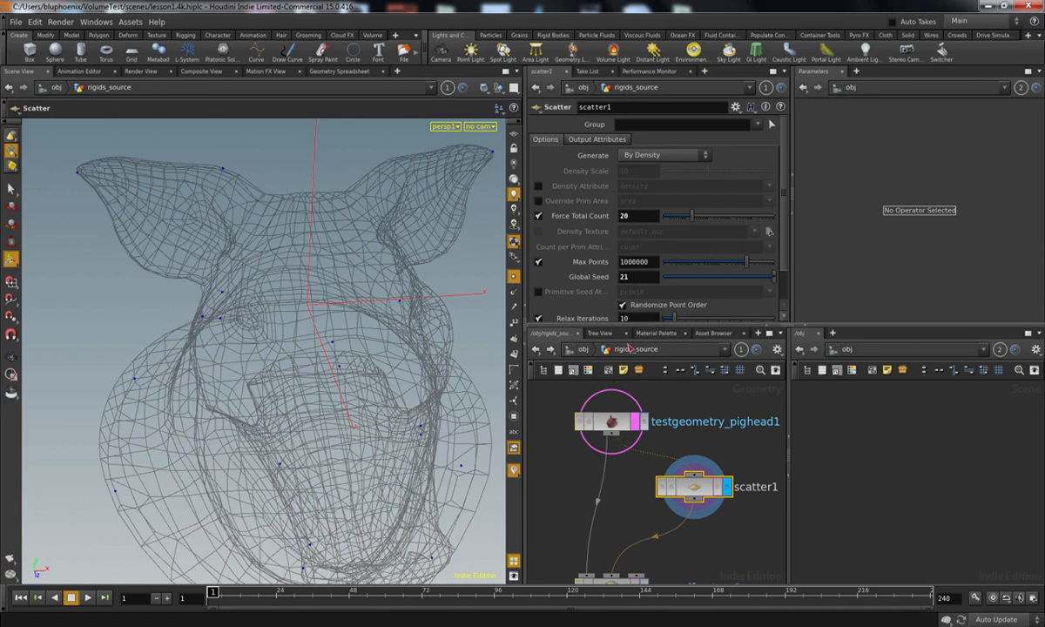
Step: Display the Voronoi Fracture node and raise the Scatter node's Global Seed to 31 to vary the coloured pieces
middle_drag(634, 461, 625, 409)
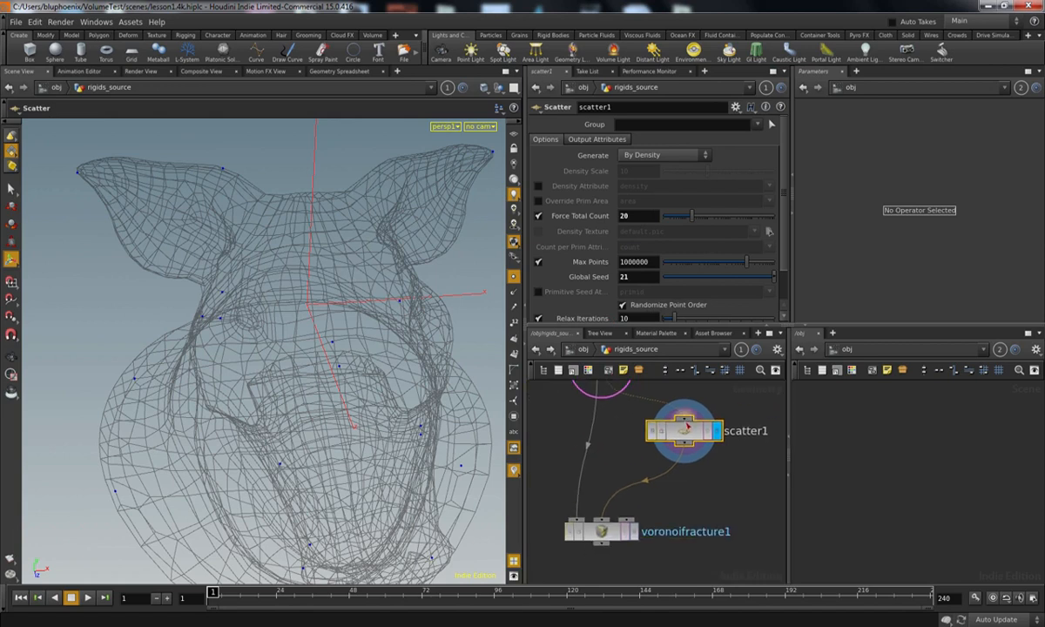
middle_click(690, 440)
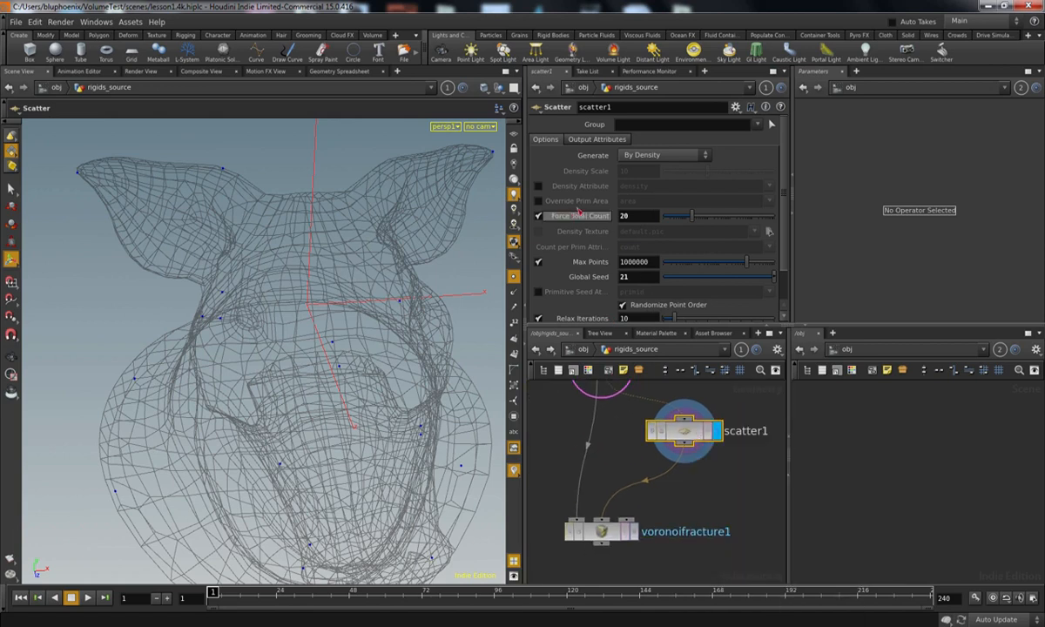
middle_drag(702, 497, 707, 447)
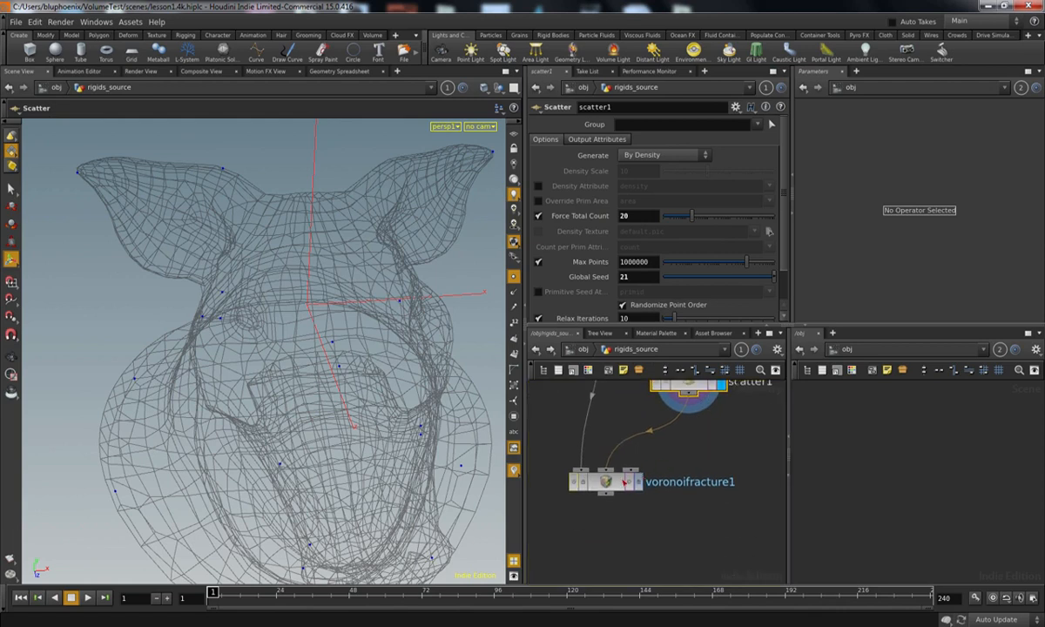
click(601, 477)
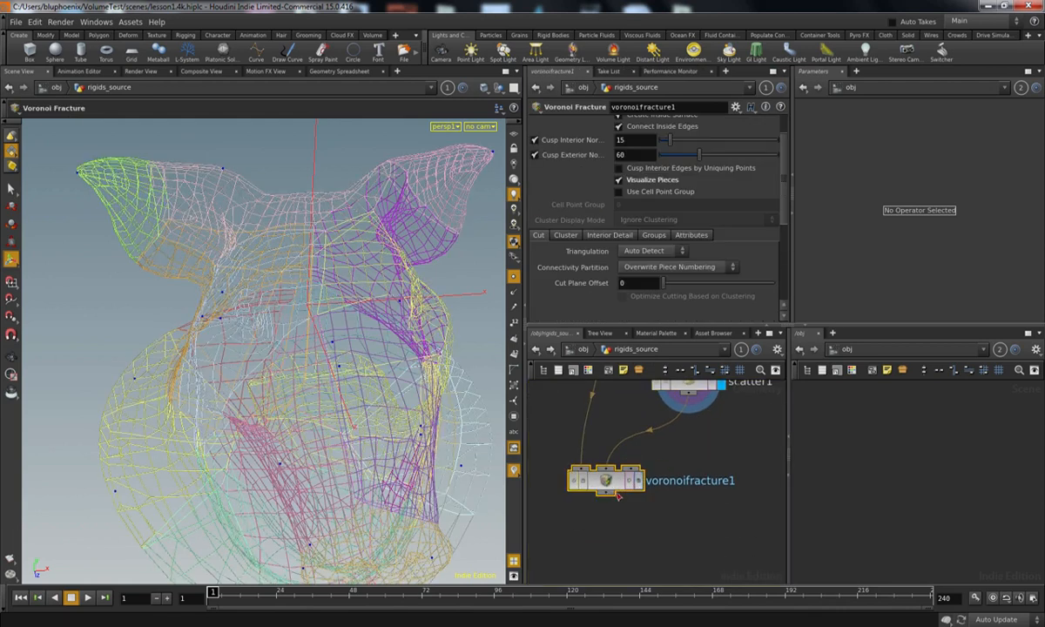
middle_drag(670, 460, 675, 493)
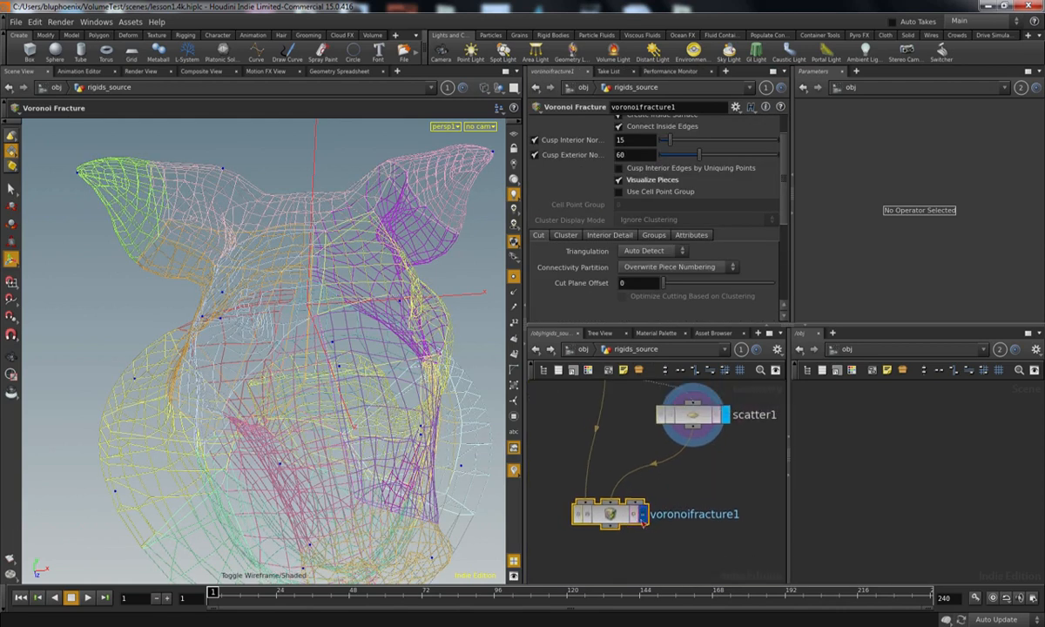
click(642, 513)
click(693, 413)
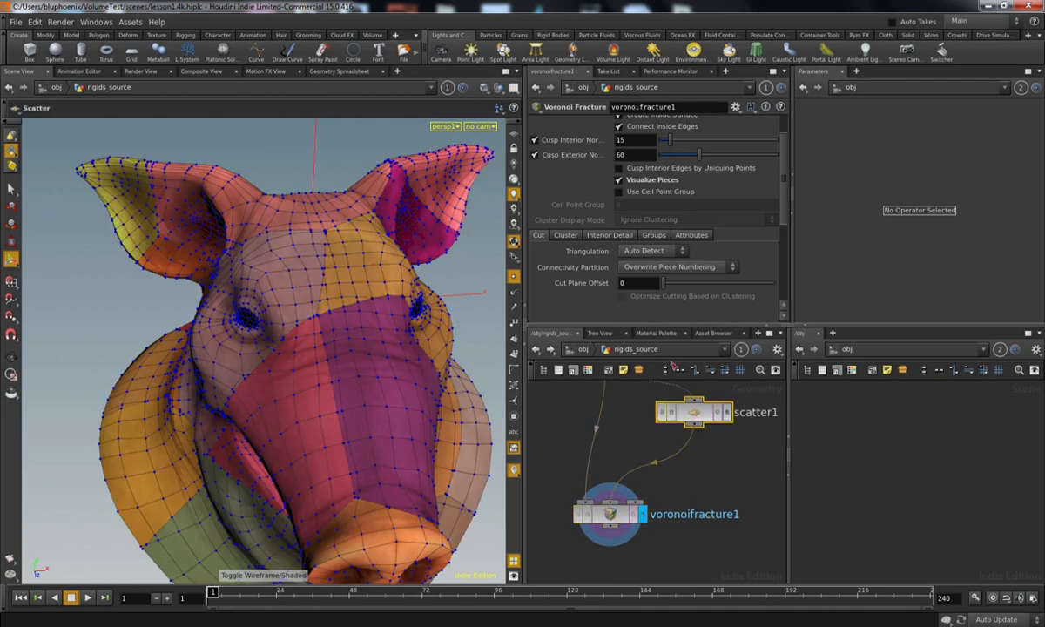
middle_drag(645, 278, 728, 251)
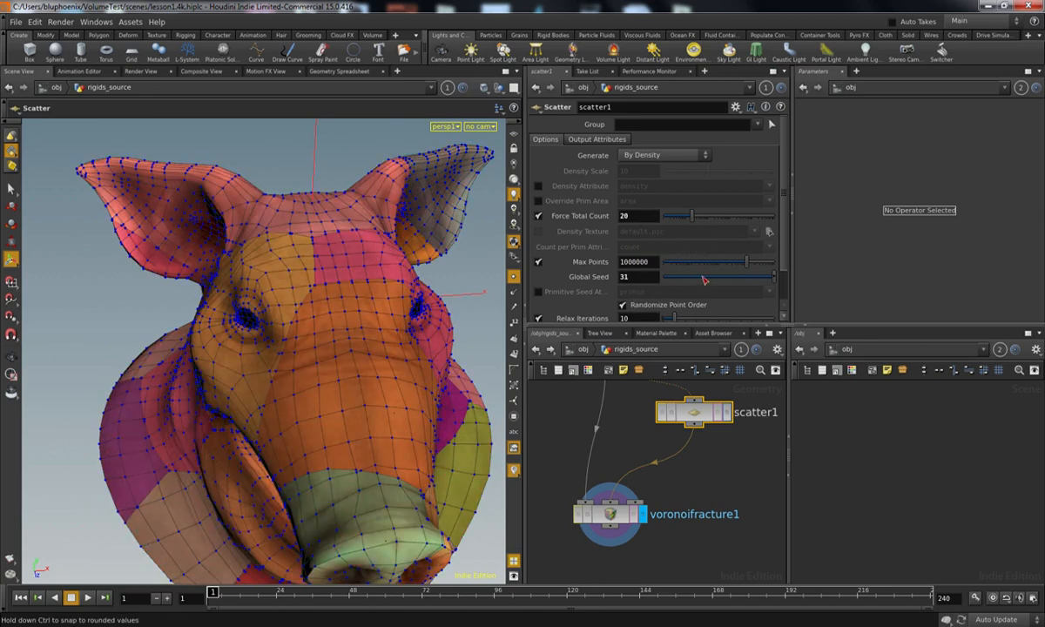
Step: Add an Exploded View node below the Voronoi Fracture node, wire the fracture output into it and display it
middle_drag(617, 569, 651, 446)
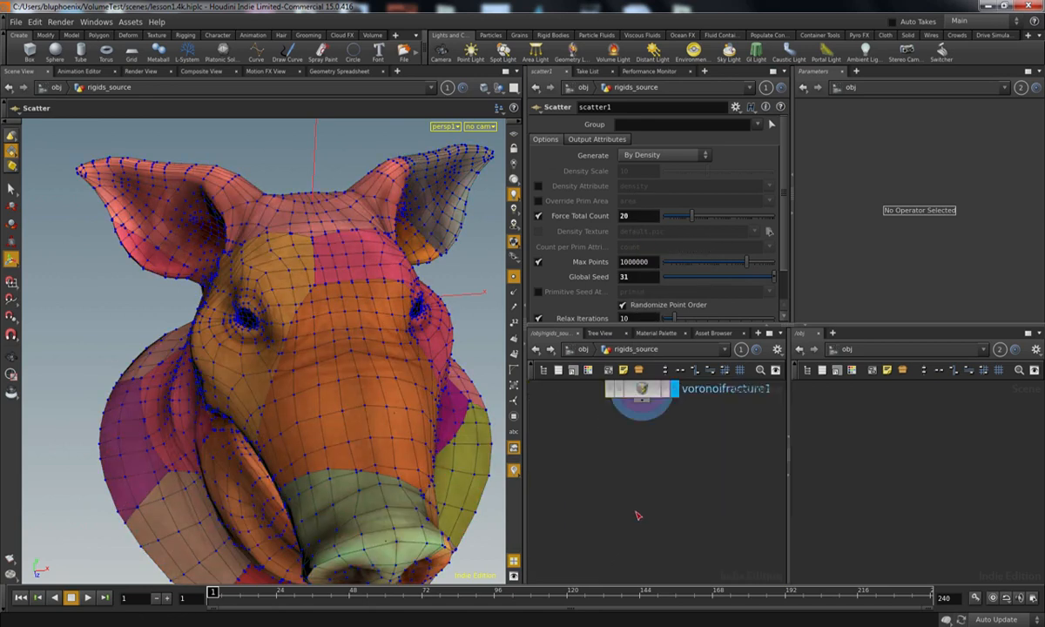
key(Tab)
text(ex)
key(Down)
key(Down)
key(Up)
key(Return)
click(588, 463)
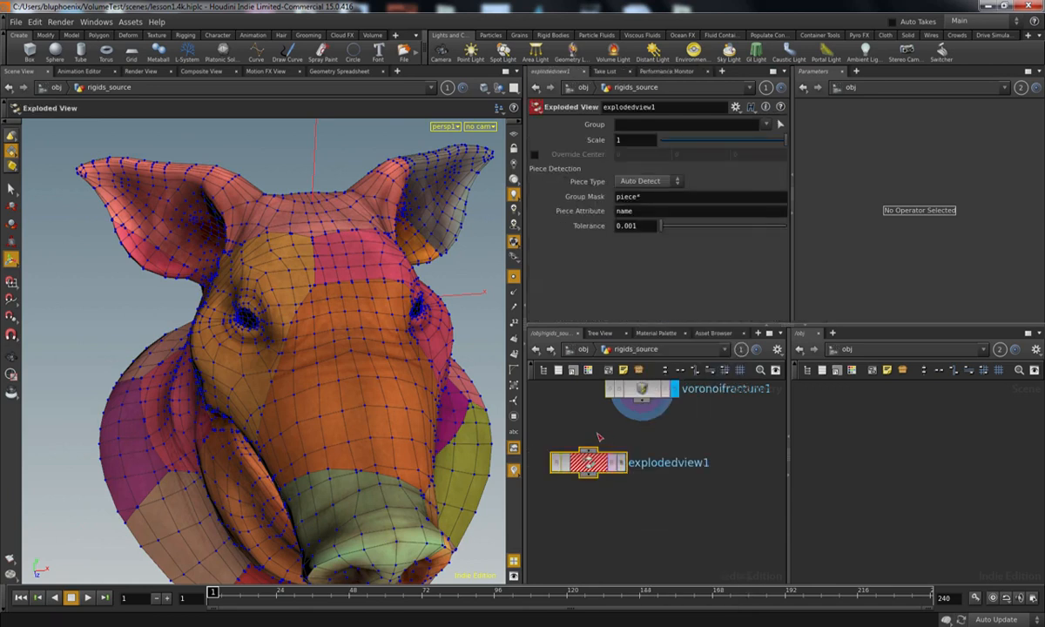
click(641, 401)
click(588, 449)
click(621, 462)
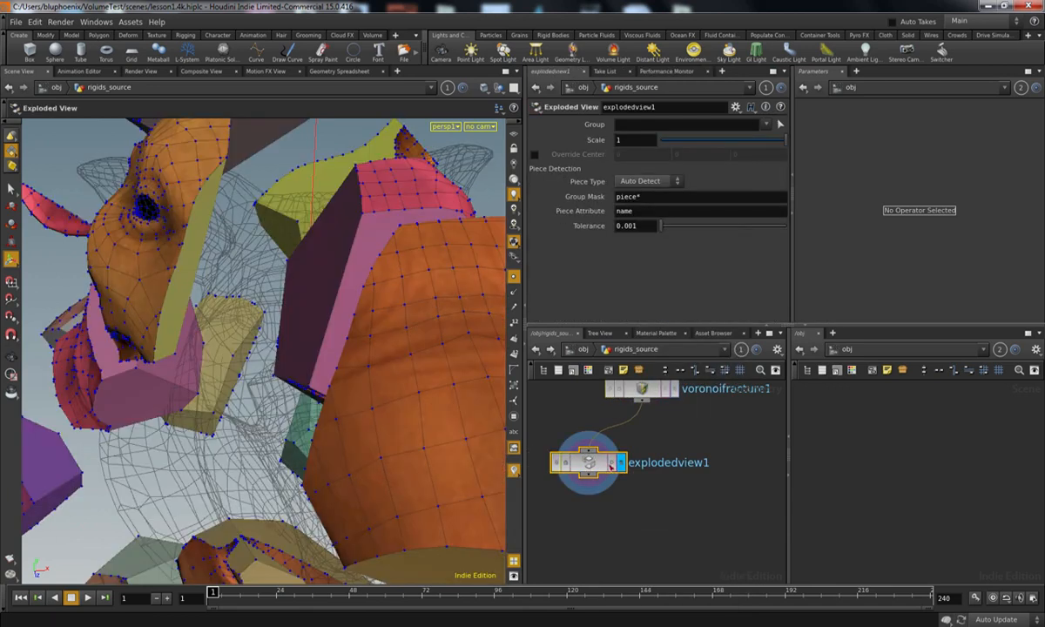
Step: Set the Scatter node's Global Seed to 40 while viewing the exploded pieces, and hide the point markers
alt+right_drag(326, 346, 319, 403)
alt+drag(320, 403, 292, 416)
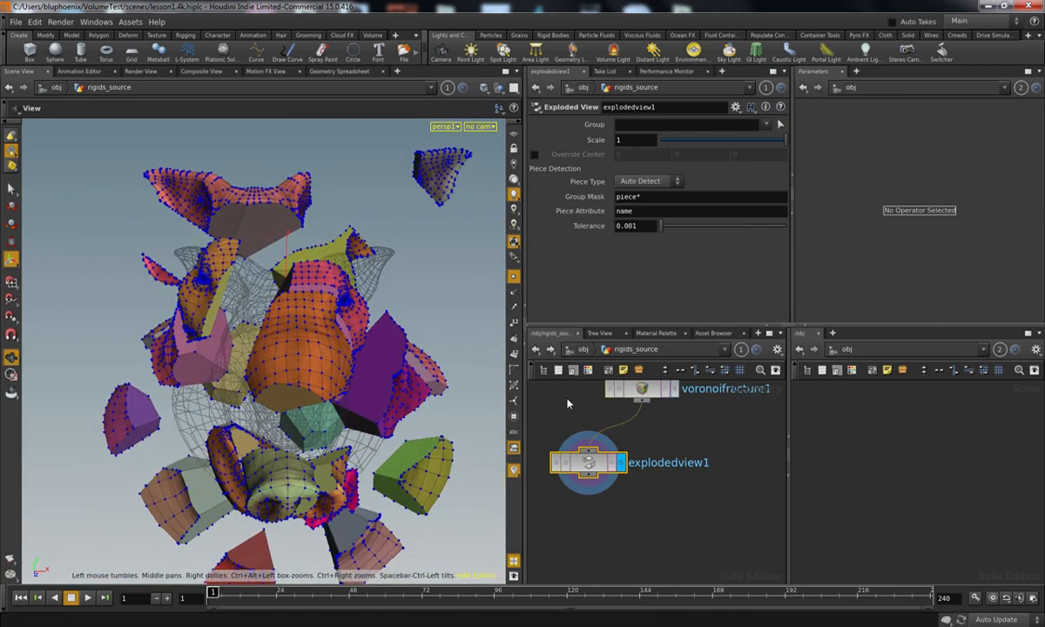
middle_drag(690, 435, 699, 483)
click(701, 471)
middle_drag(776, 383, 738, 458)
click(702, 410)
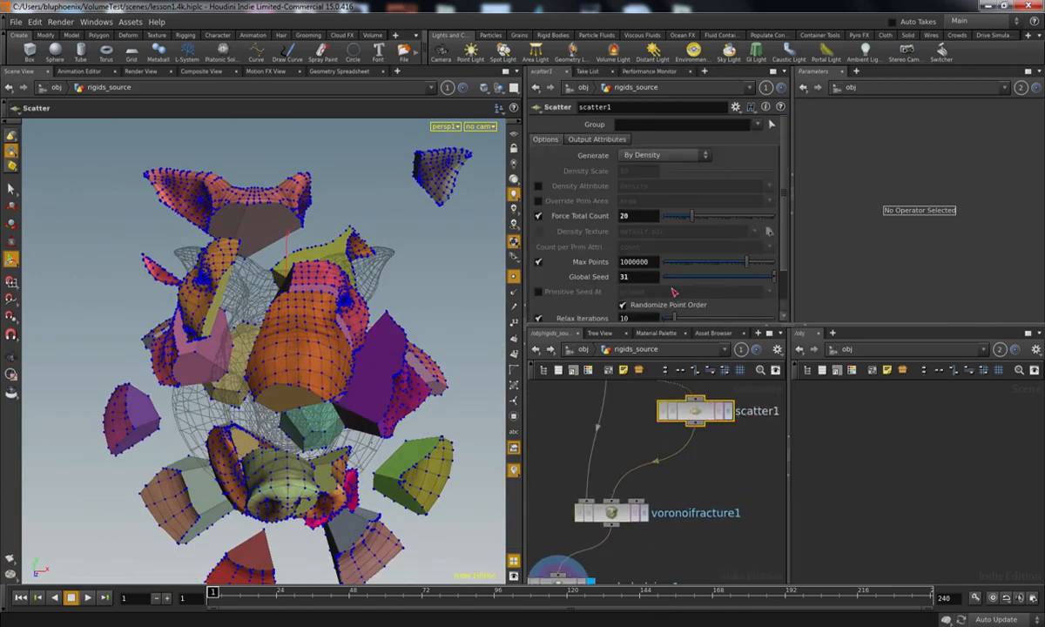
middle_drag(645, 254, 698, 259)
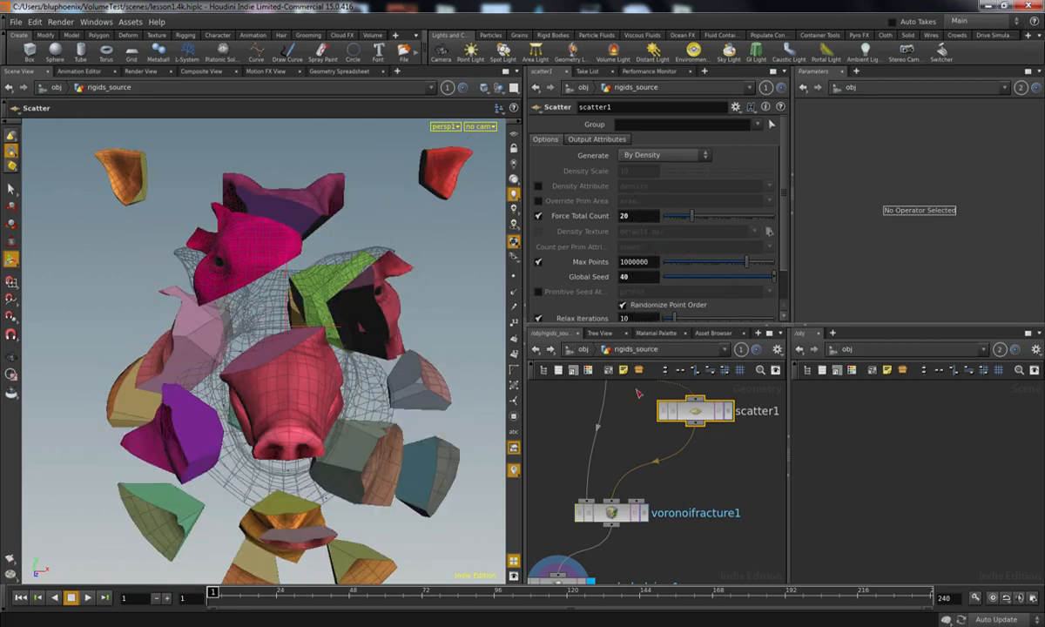
Step: Move the Exploded View node aside and turn off Visualize Pieces on the Voronoi Fracture node
middle_drag(673, 577, 725, 489)
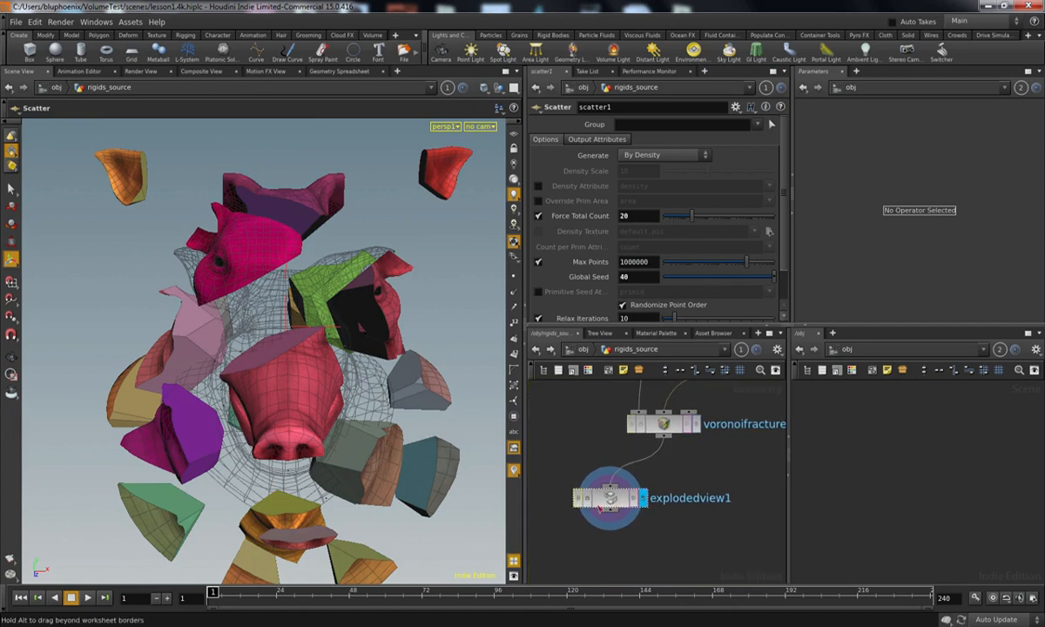
drag(619, 502, 582, 509)
click(662, 423)
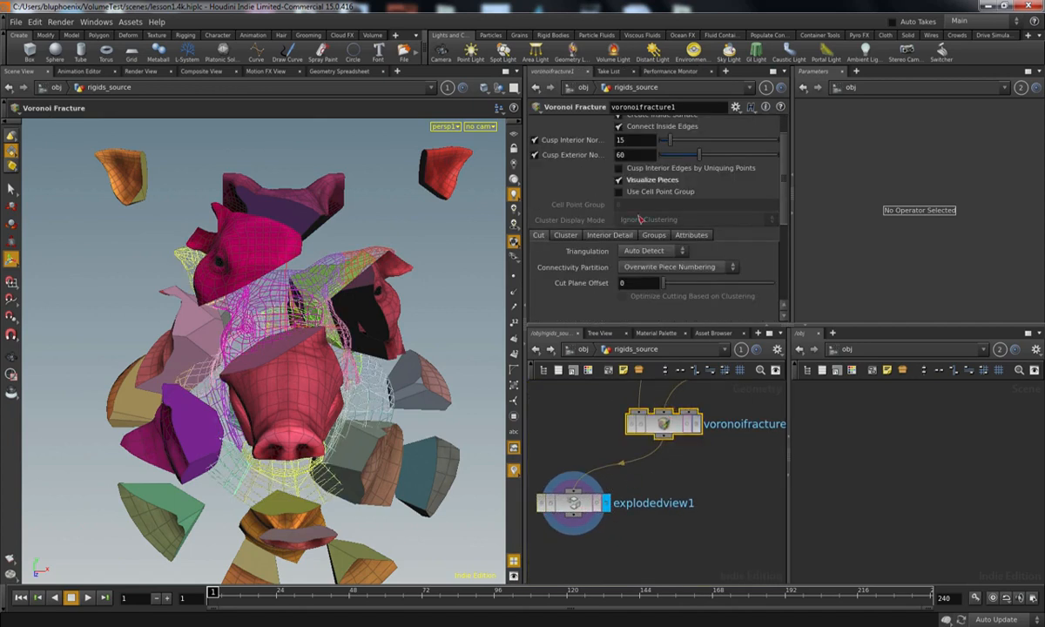
click(649, 181)
Step: Display the Voronoi Fracture node's intact head briefly, and return the display to the Exploded View node for comparison
middle_drag(657, 475, 693, 434)
click(616, 465)
middle_drag(659, 474, 601, 546)
click(673, 456)
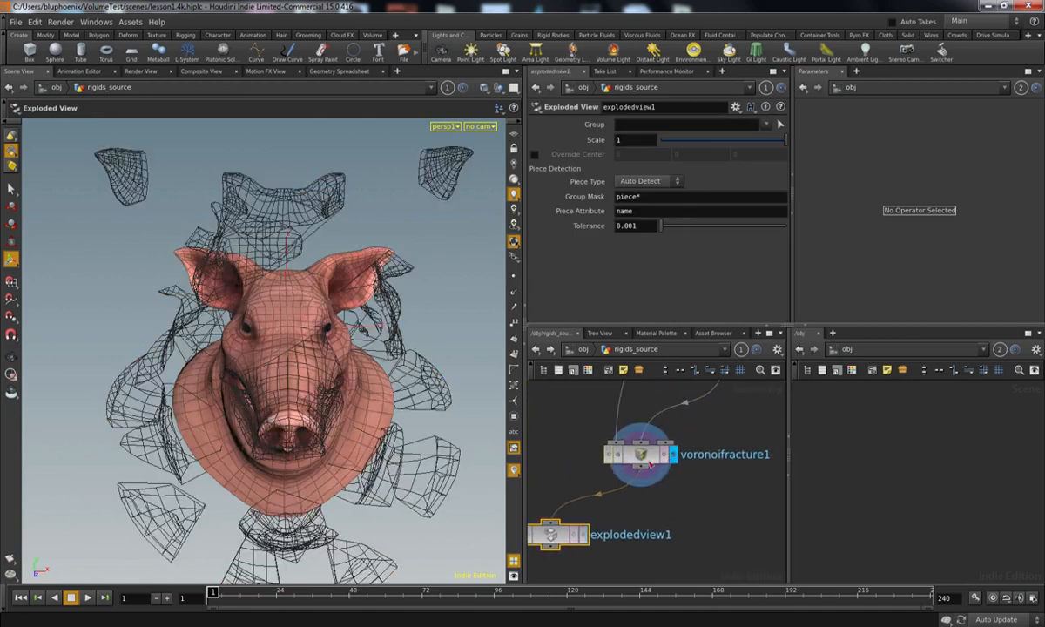
click(643, 459)
click(581, 533)
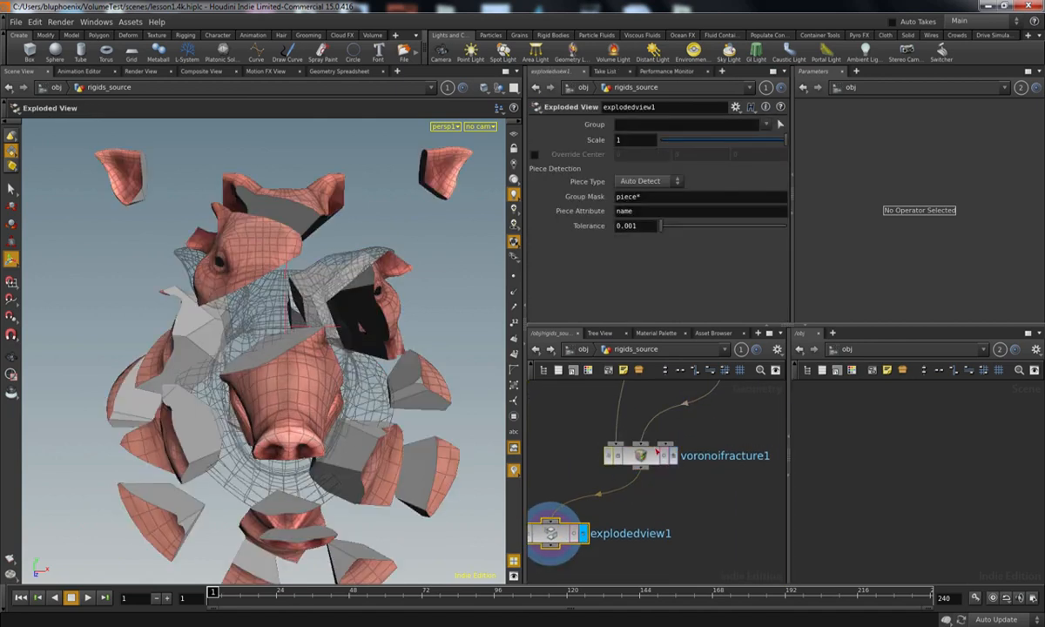
Step: Enable Add Interior Detail on the Voronoi Fracture node, comparing the pieces' inner faces with and without it
click(609, 235)
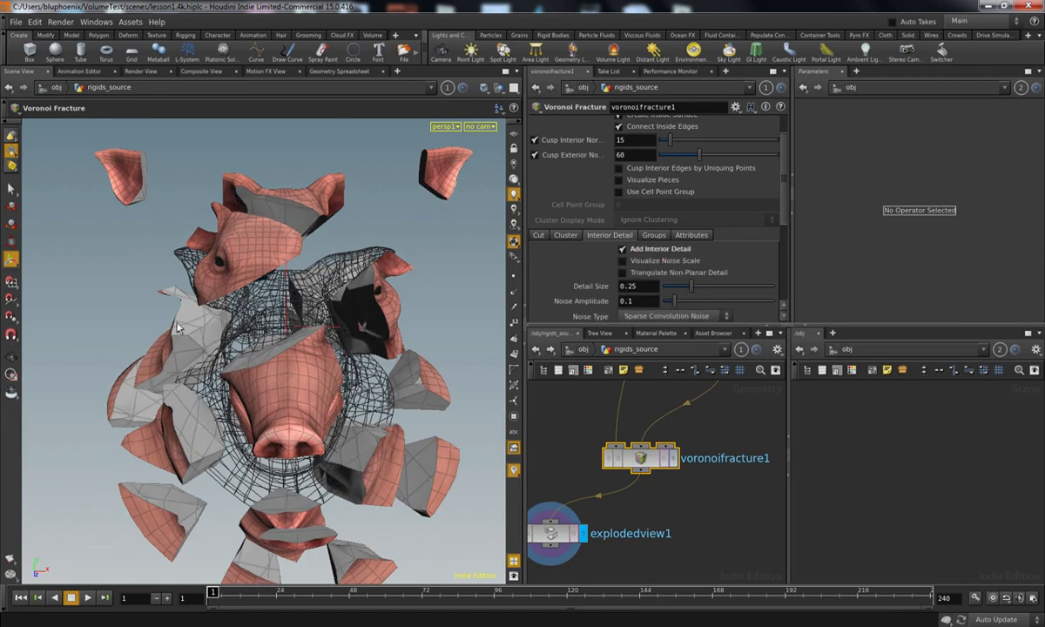
click(621, 249)
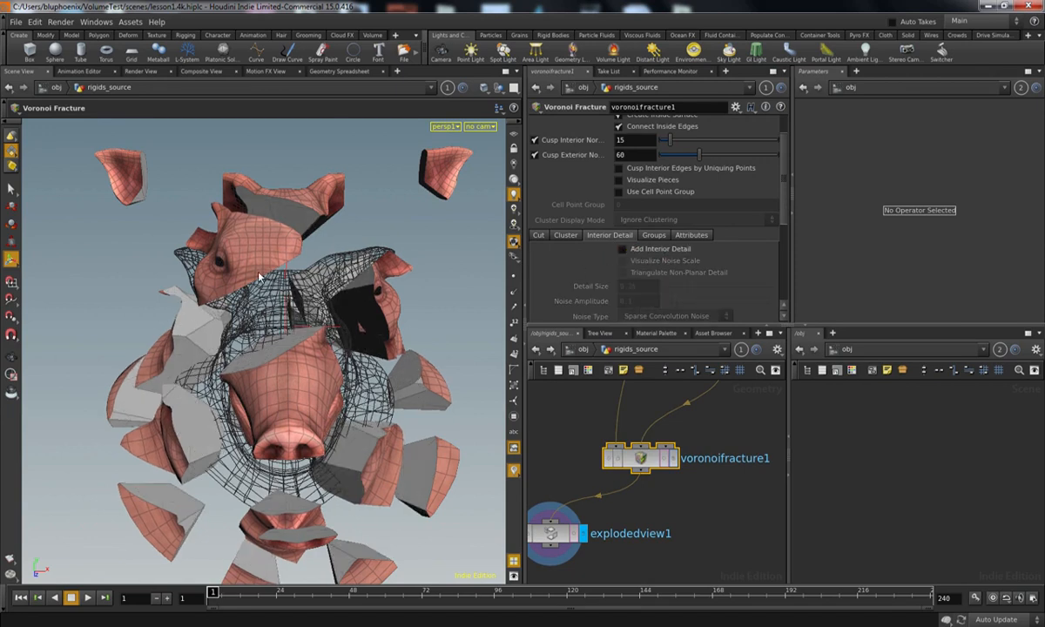
key(Escape)
drag(346, 313, 431, 293)
key(Return)
alt+drag(366, 287, 242, 354)
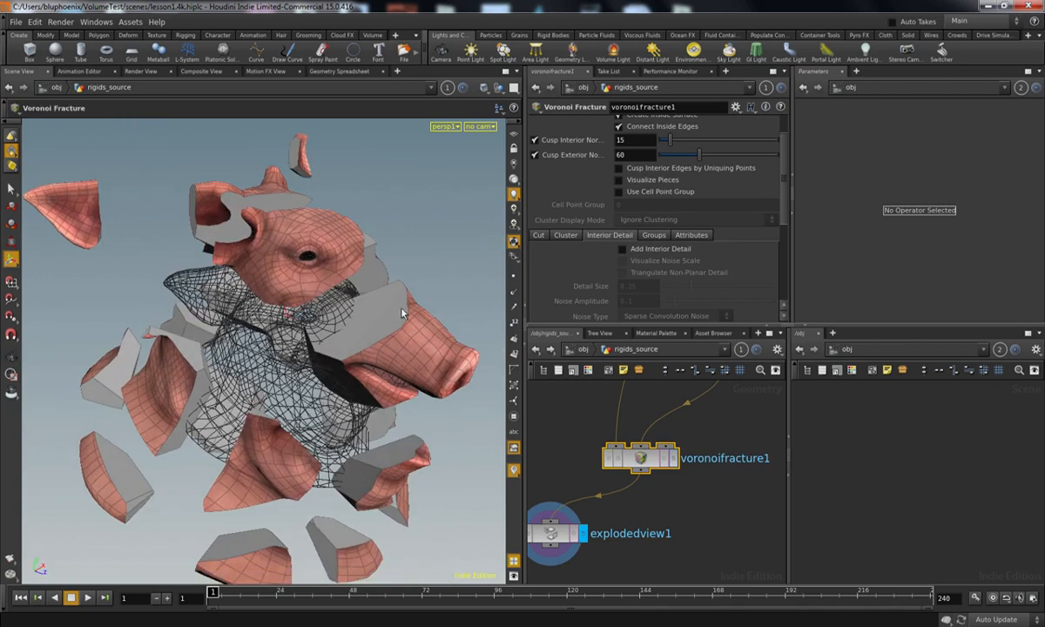
alt+drag(345, 393, 334, 369)
alt+right_drag(335, 369, 358, 366)
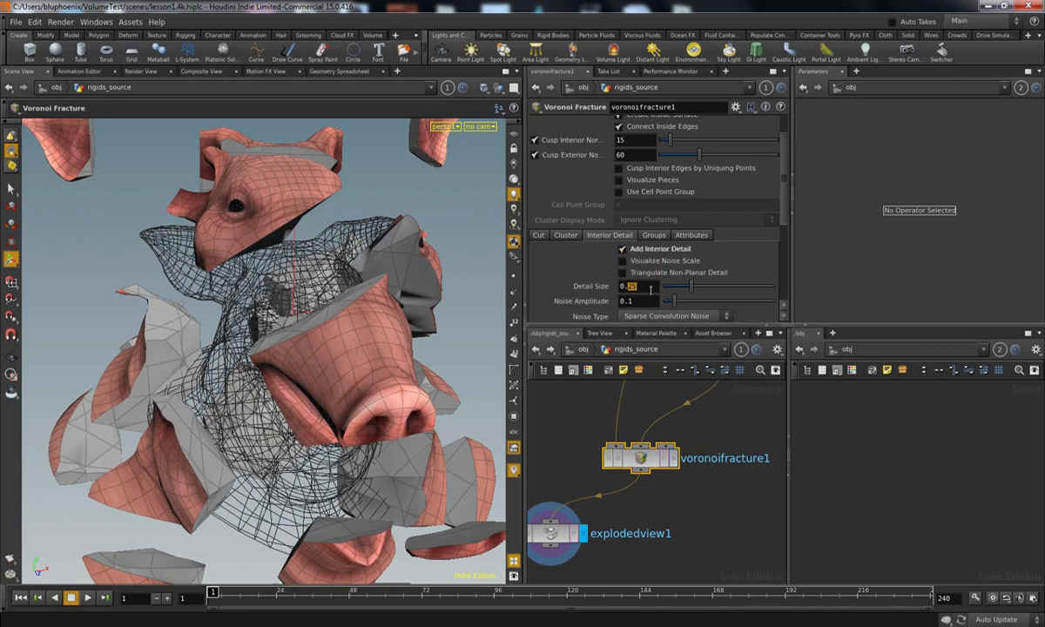
Step: Set the Voronoi Fracture's interior Detail Size to 0.05 and its Noise Amplitude to .2 for rougher inner faces
key(Return)
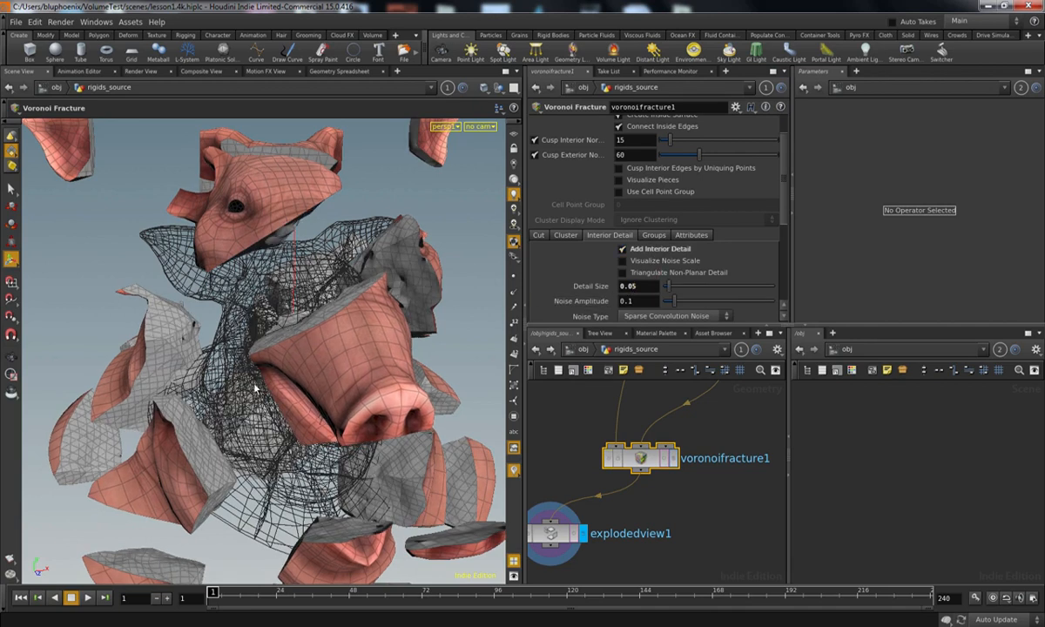
drag(174, 372, 333, 360)
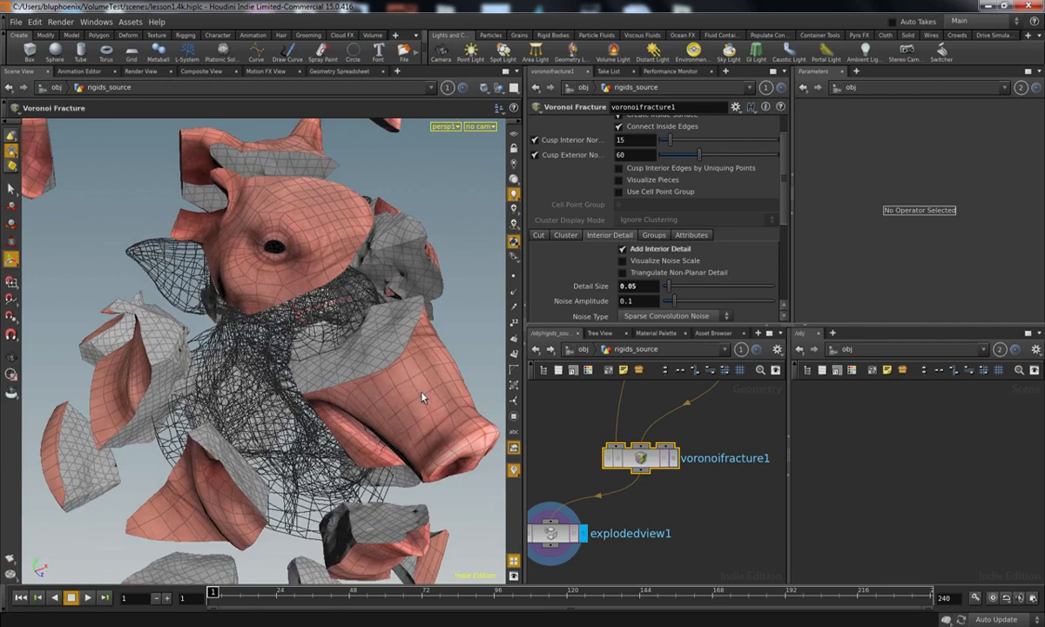
drag(401, 387, 434, 350)
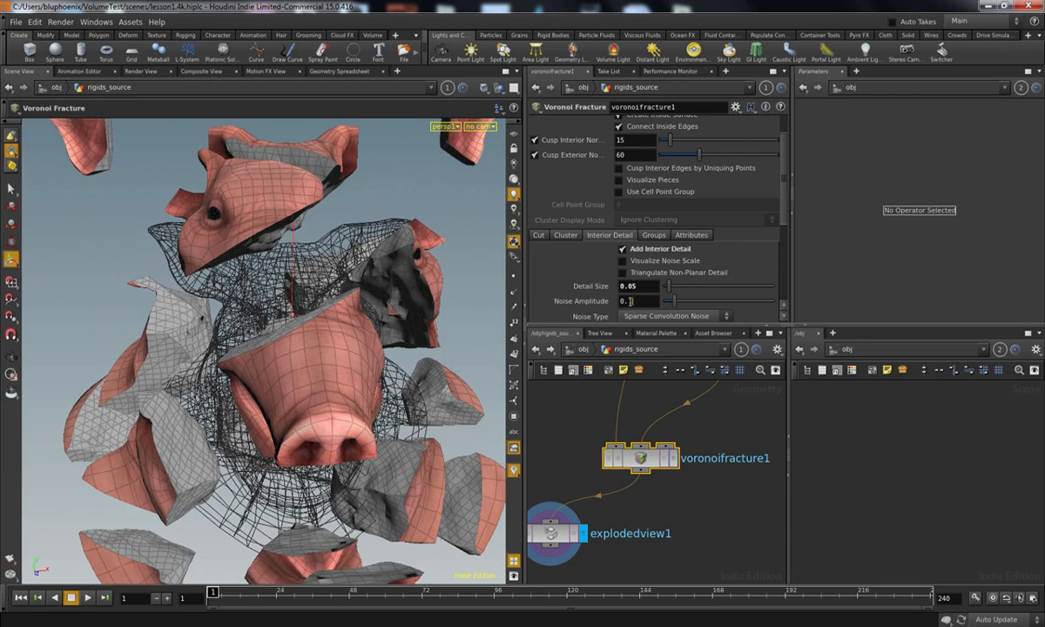
click(644, 300)
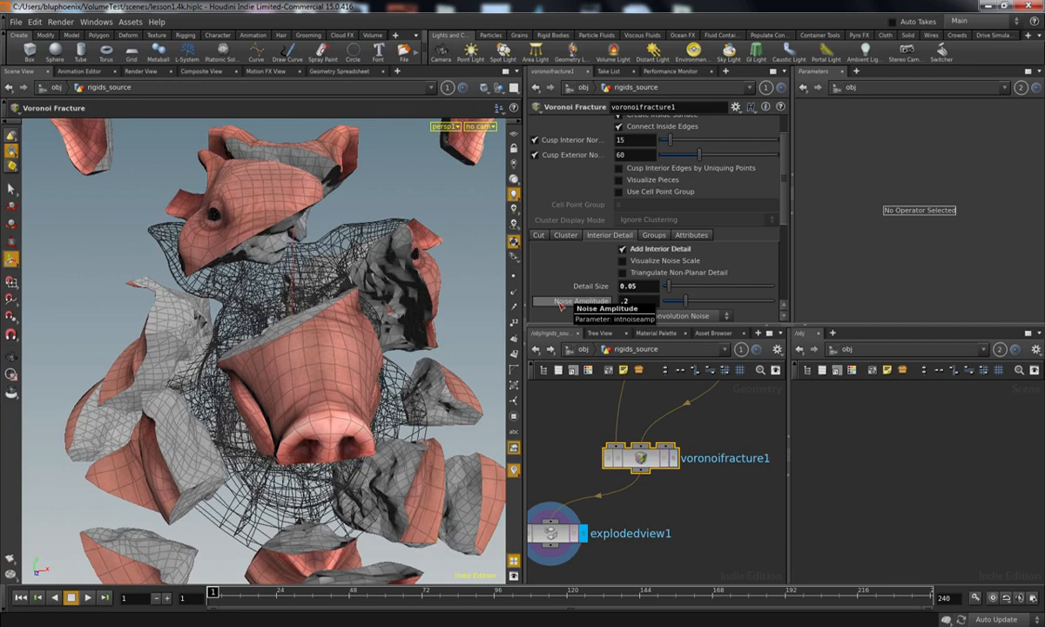
drag(330, 340, 255, 366)
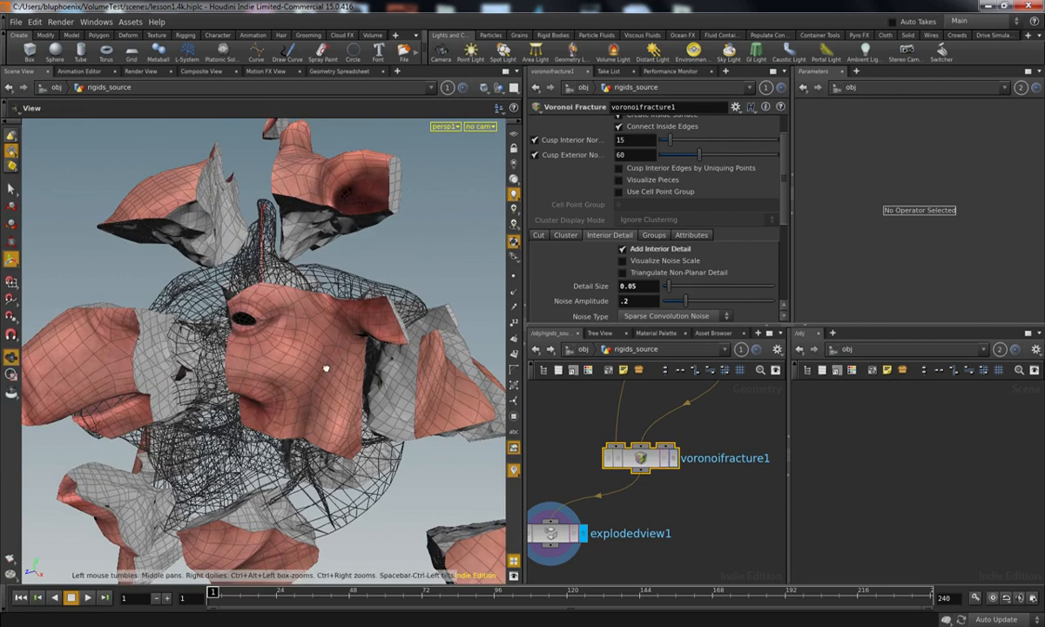
alt+drag(322, 369, 407, 347)
Step: Bypass the Exploded View node and inspect the reassembled pig head with and without wireframe lines
middle_drag(623, 525, 670, 511)
click(566, 520)
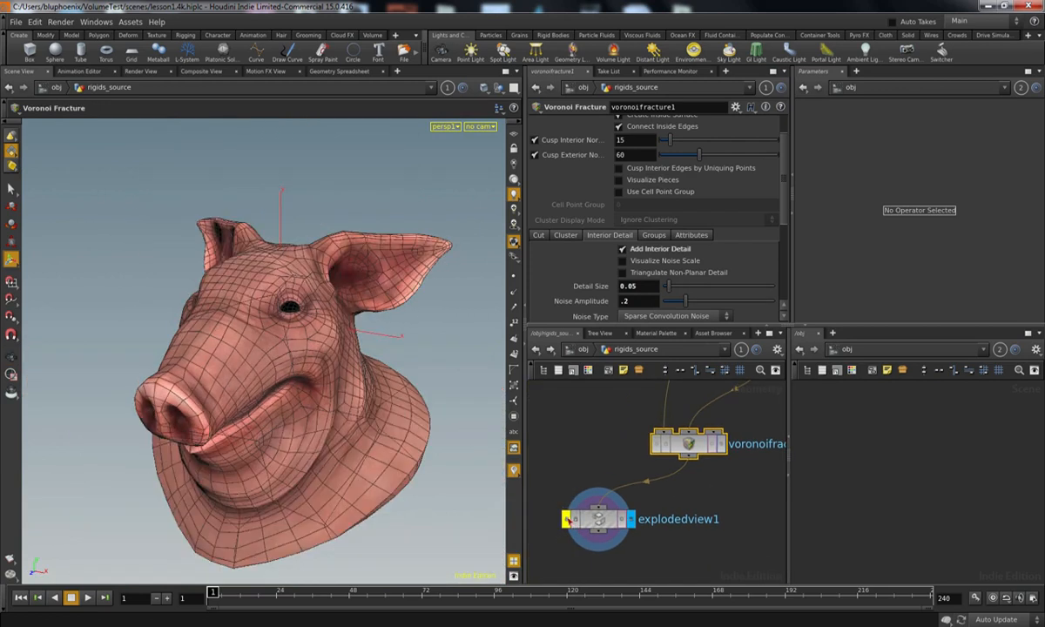
key(shift+w)
alt+drag(305, 418, 338, 395)
alt+right_drag(339, 392, 422, 357)
mouse_move(422, 357)
alt+mouse_down()
mouse_move(350, 365)
mouse_move(329, 385)
mouse_move(416, 413)
alt+mouse_up()
key(shift+w)
mouse_move(416, 412)
alt+right_down()
mouse_move(376, 436)
mouse_move(228, 479)
alt+right_up()
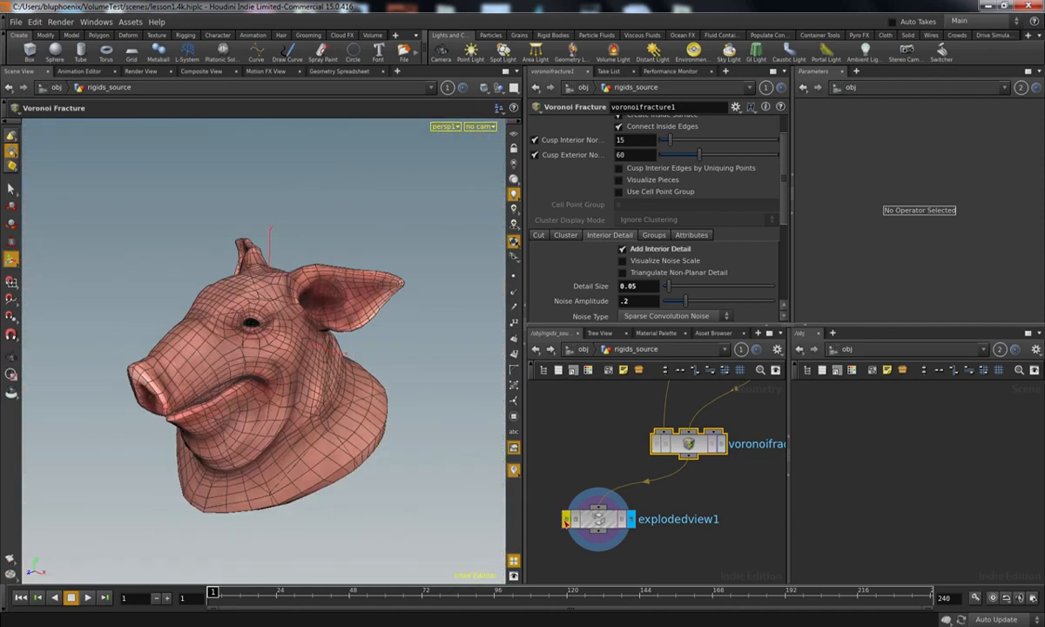
Step: Toggle the Exploded View bypass off and on, and examine the reassembled pig head's surface from several angles
click(565, 519)
click(565, 524)
alt+drag(401, 343, 450, 327)
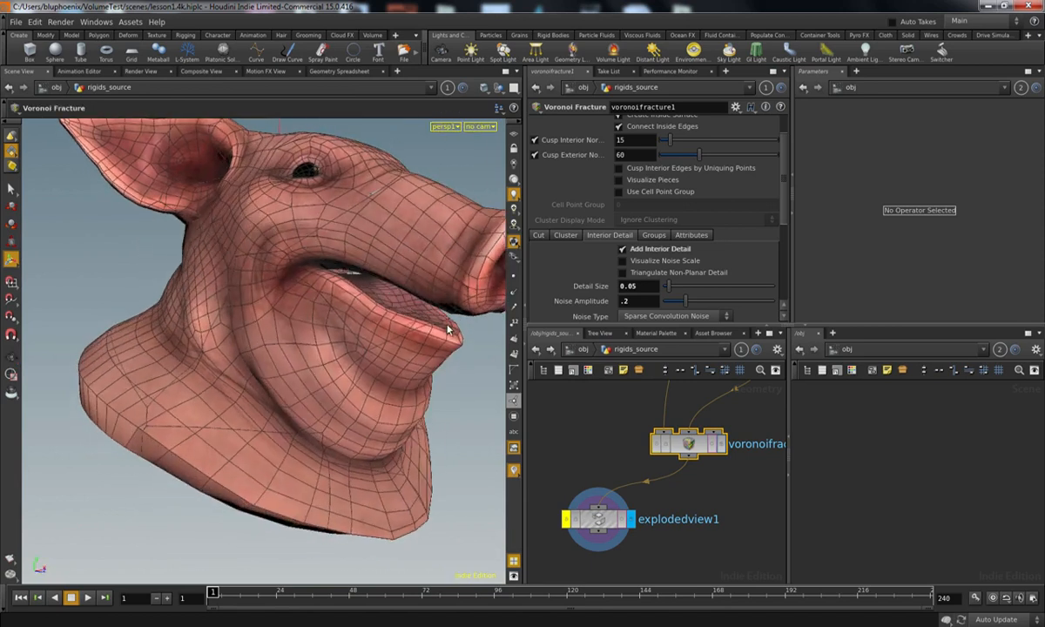
drag(410, 361, 421, 391)
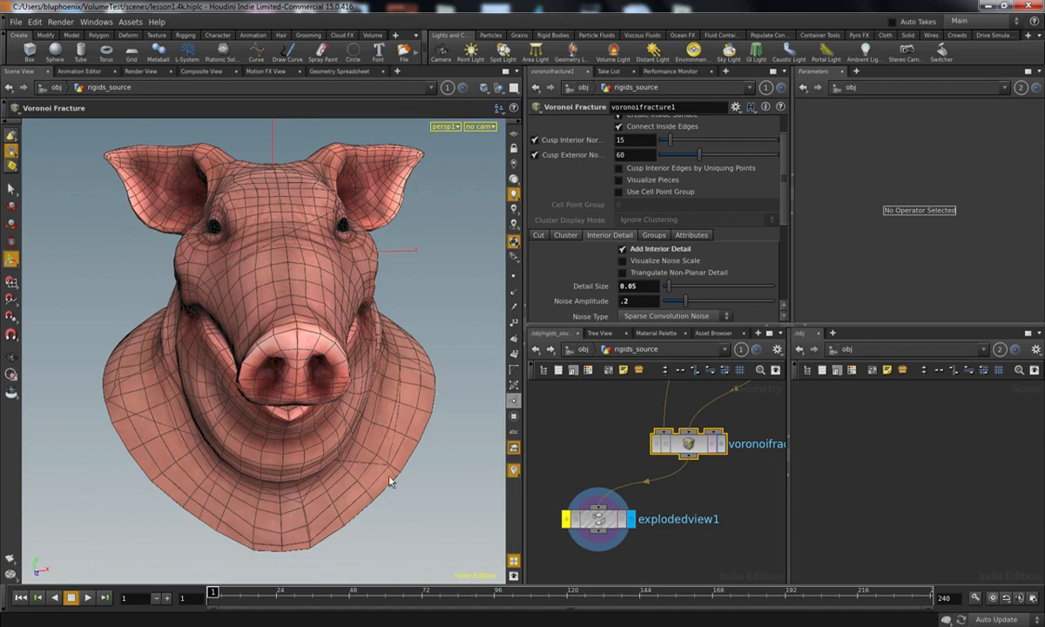
right_drag(366, 357, 302, 331)
drag(302, 331, 357, 315)
right_drag(358, 315, 362, 324)
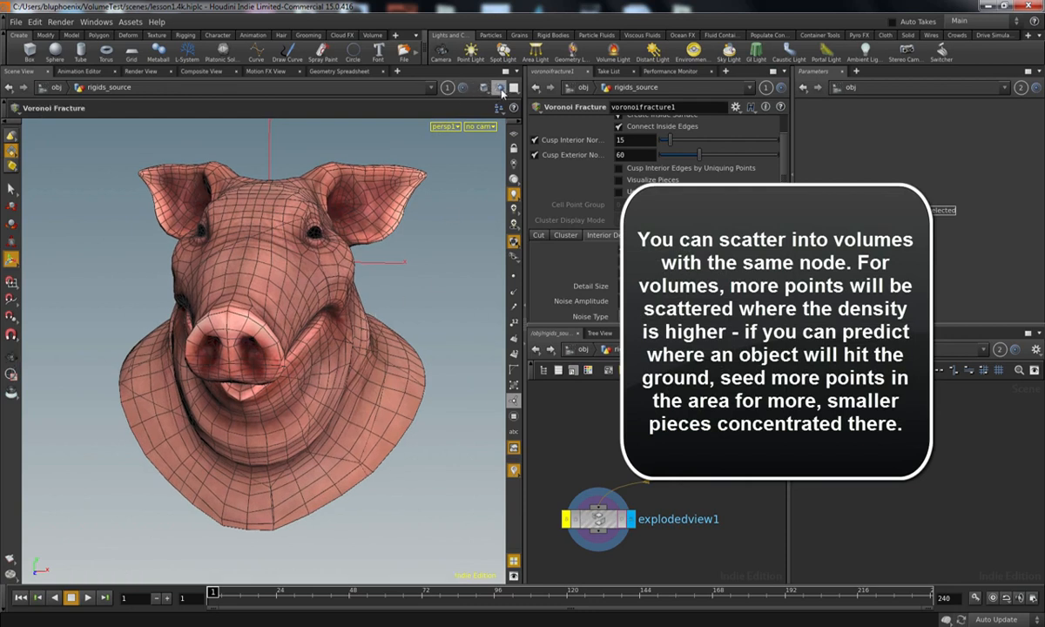
click(484, 89)
click(511, 190)
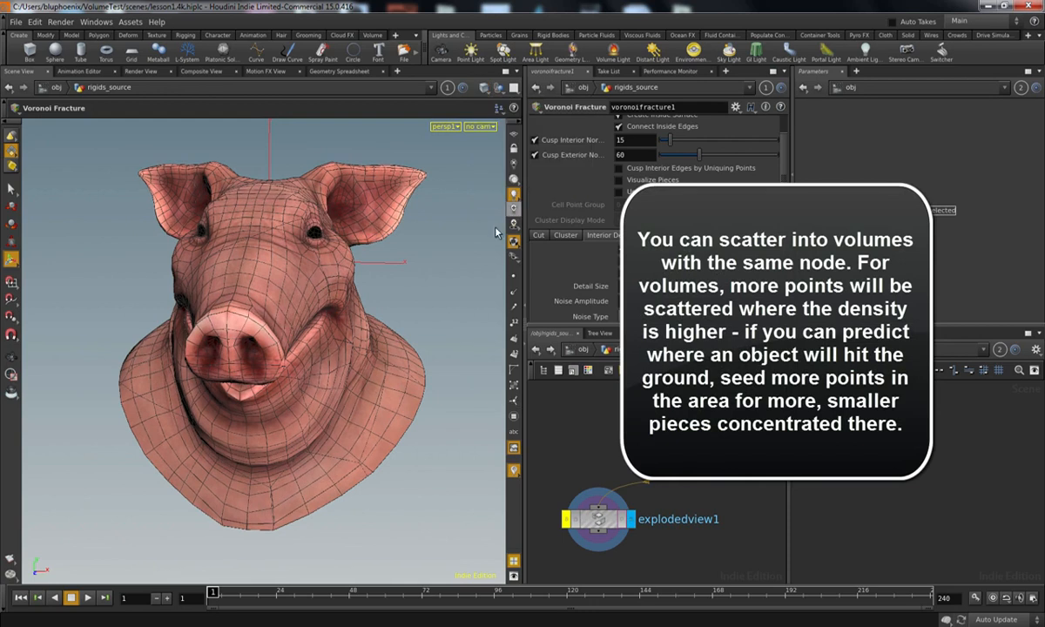
Step: Display the Voronoi Fracture node's output in the viewport and select a single polygon on the pig's neck
drag(300, 420, 401, 425)
mouse_move(400, 425)
right_down()
mouse_move(350, 440)
mouse_move(404, 426)
right_up()
click(721, 445)
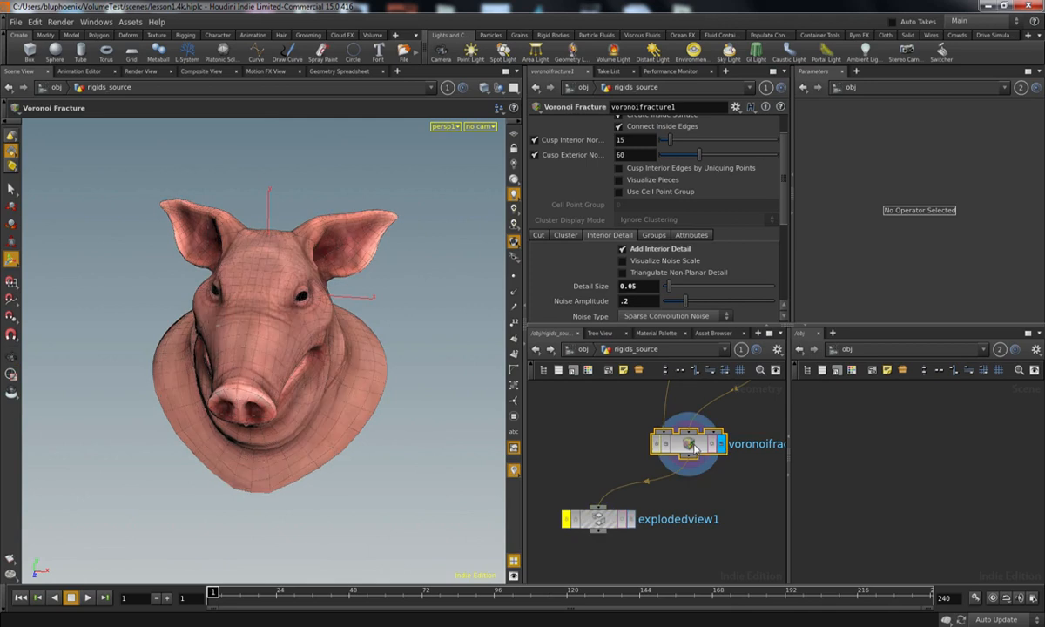
key(s)
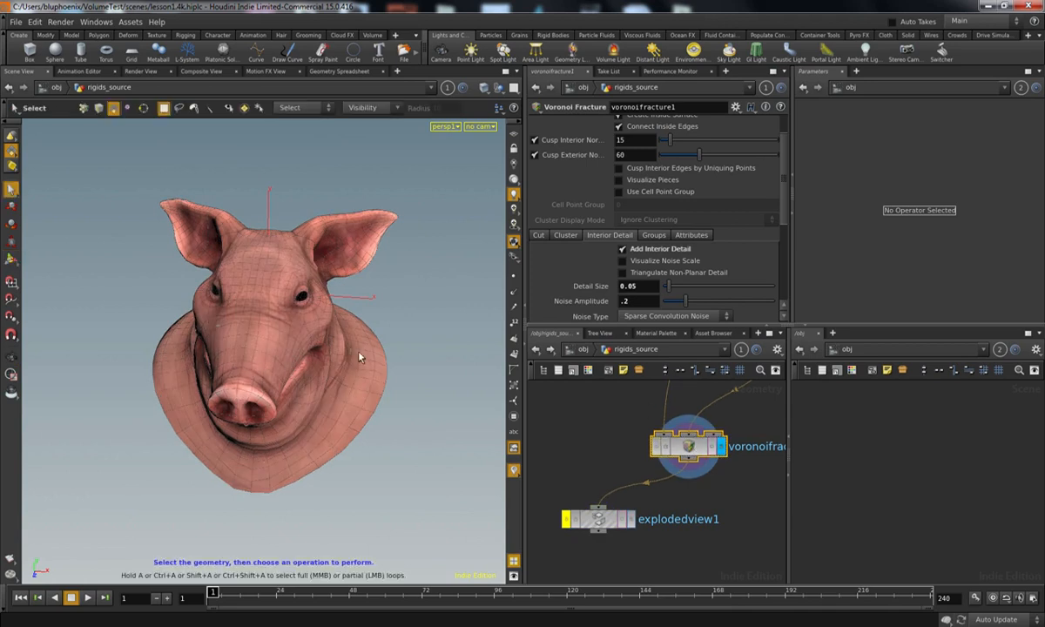
click(356, 397)
drag(327, 439, 213, 450)
click(325, 427)
click(363, 373)
Step: Show the group selection list over the viewport and compare the fractured head with its exploded pieces
click(245, 110)
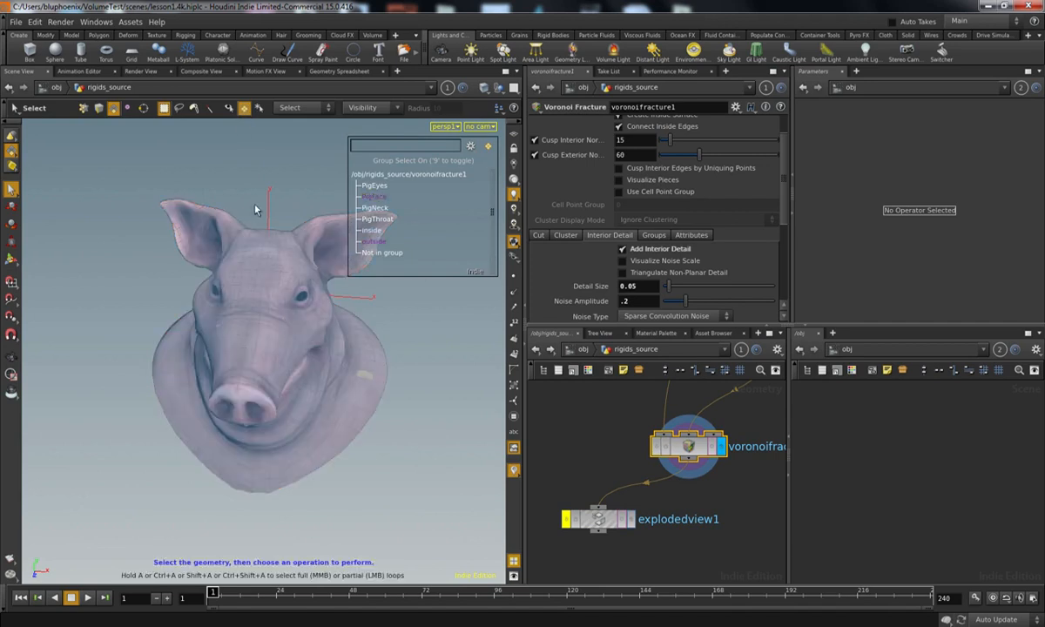
click(268, 273)
click(353, 290)
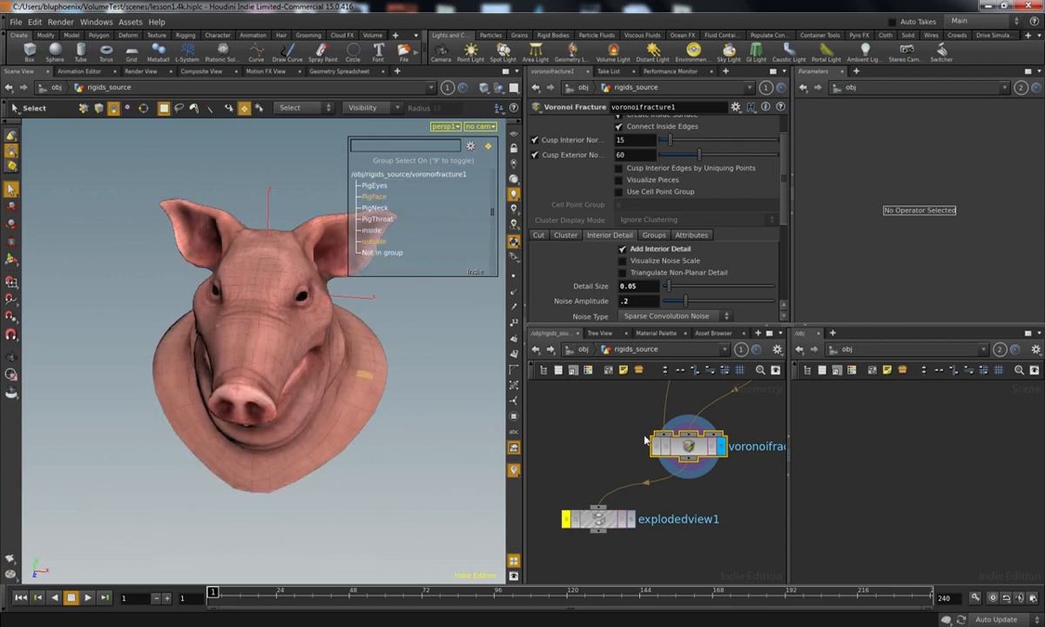
mouse_move(387, 455)
alt+mouse_down()
mouse_move(368, 458)
mouse_move(387, 459)
alt+mouse_up()
click(632, 520)
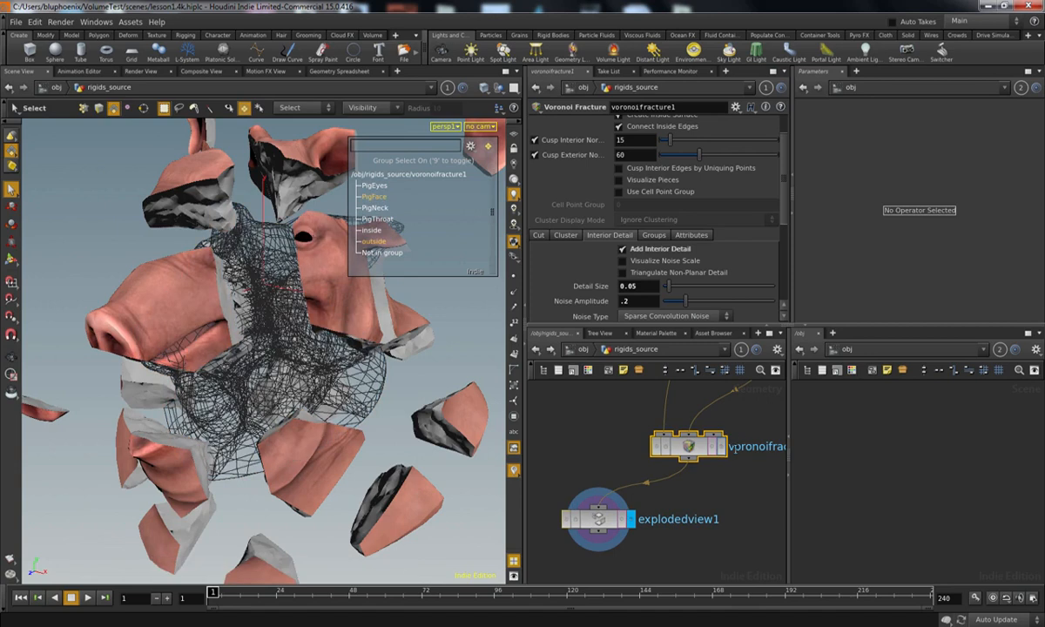
Step: Display the Voronoi Fracture node again, read its node information and examine its primitive attributes in the Geometry Spreadsheet
click(720, 446)
middle_click(694, 452)
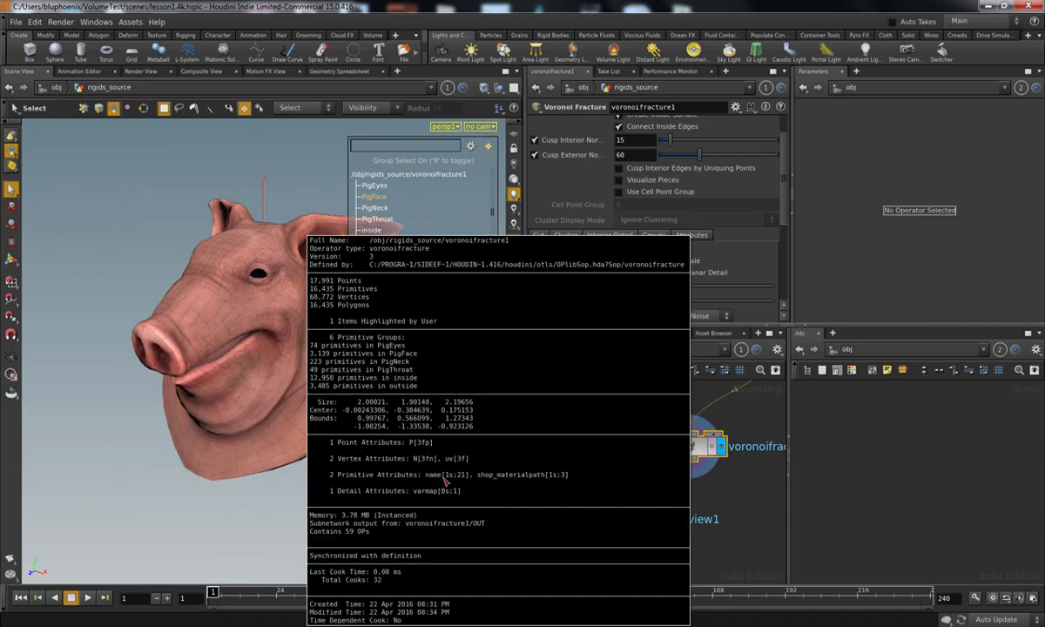
click(318, 71)
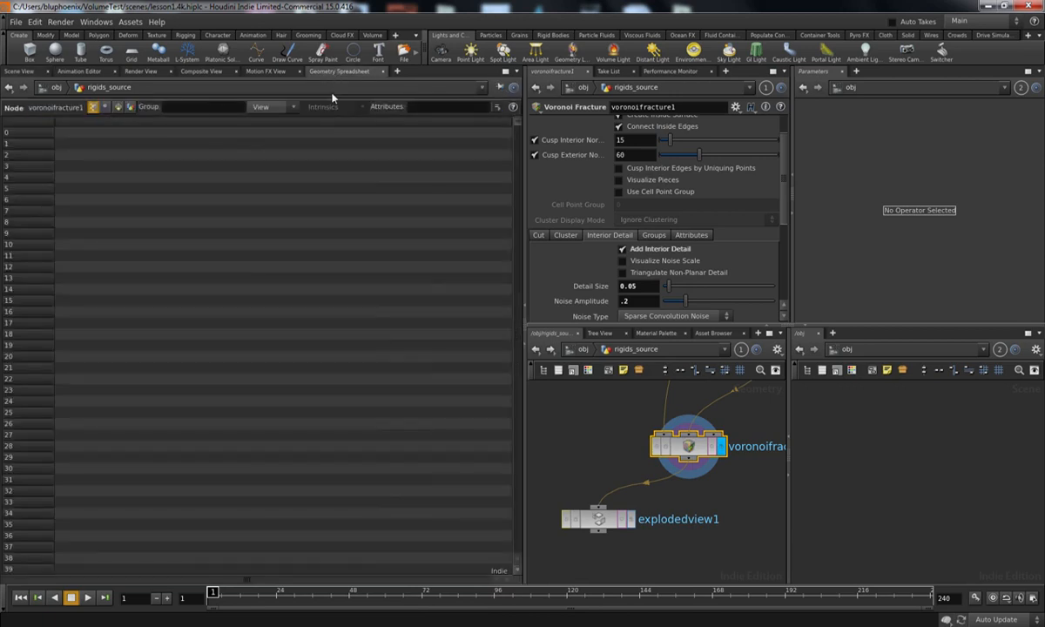
click(118, 107)
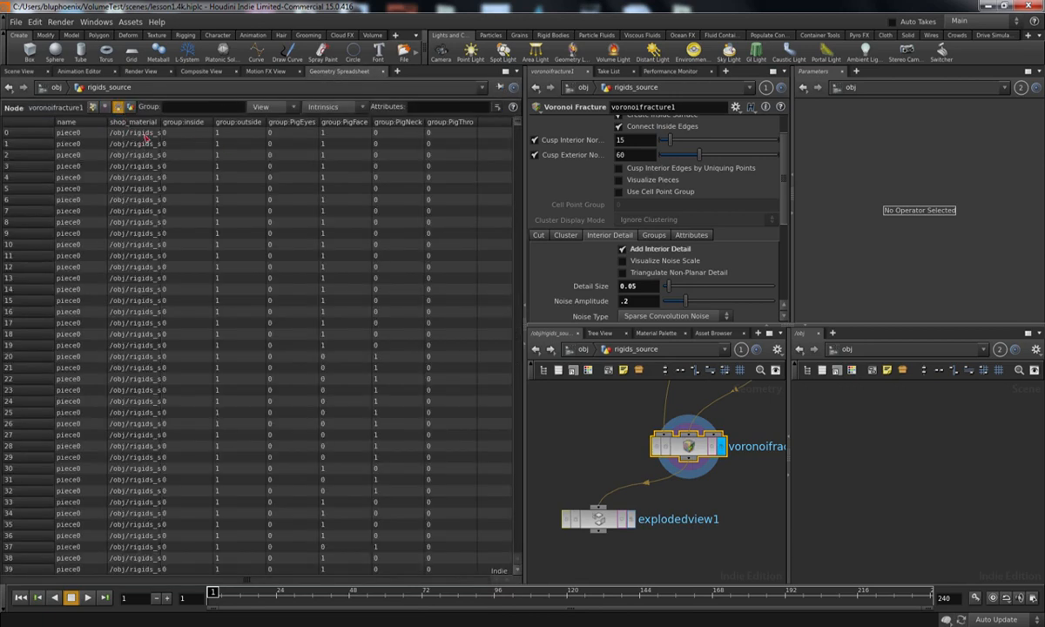
drag(519, 123, 480, 98)
click(519, 139)
mouse_move(520, 128)
mouse_down()
mouse_move(519, 179)
mouse_move(529, 156)
mouse_move(520, 108)
mouse_up()
Step: Select and display the Exploded View node, and review its Piece Attribute setting and the primitives' name values in the Geometry Spreadsheet
click(21, 70)
click(597, 505)
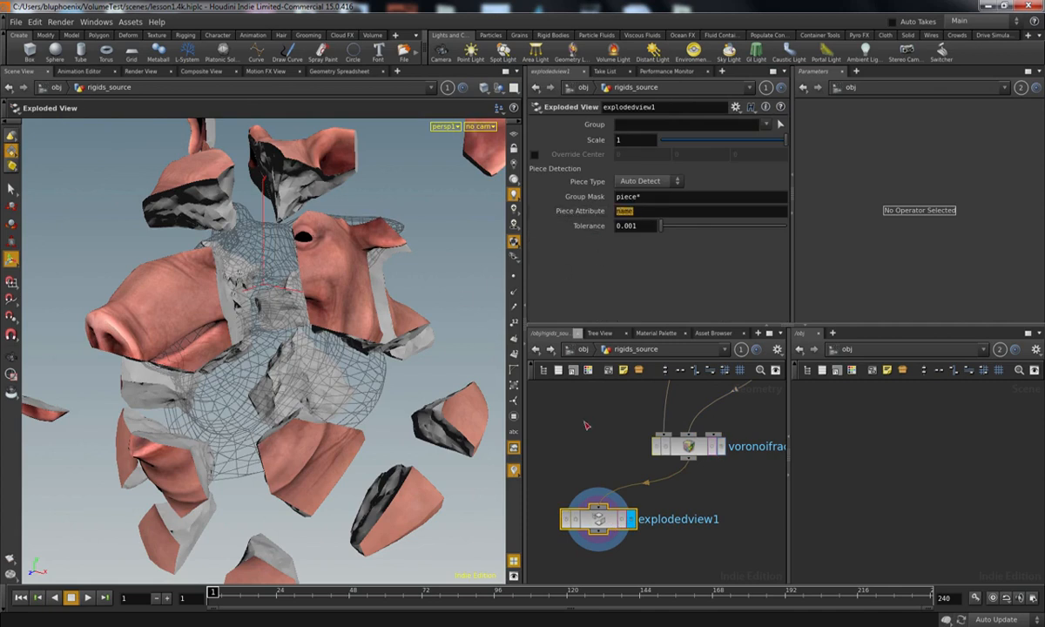
click(346, 72)
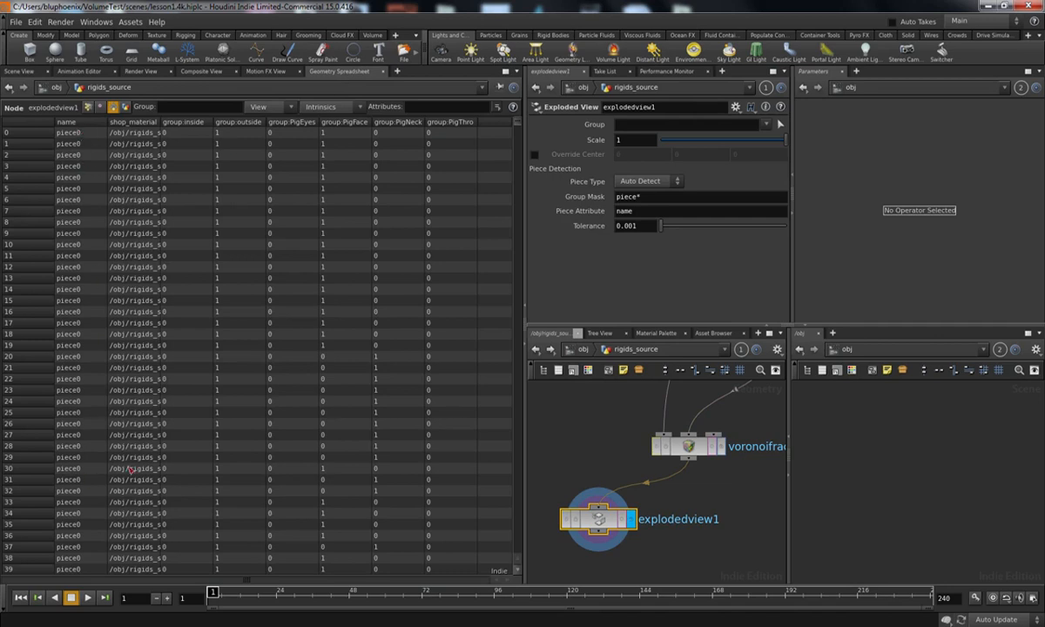
drag(519, 121, 522, 93)
click(20, 71)
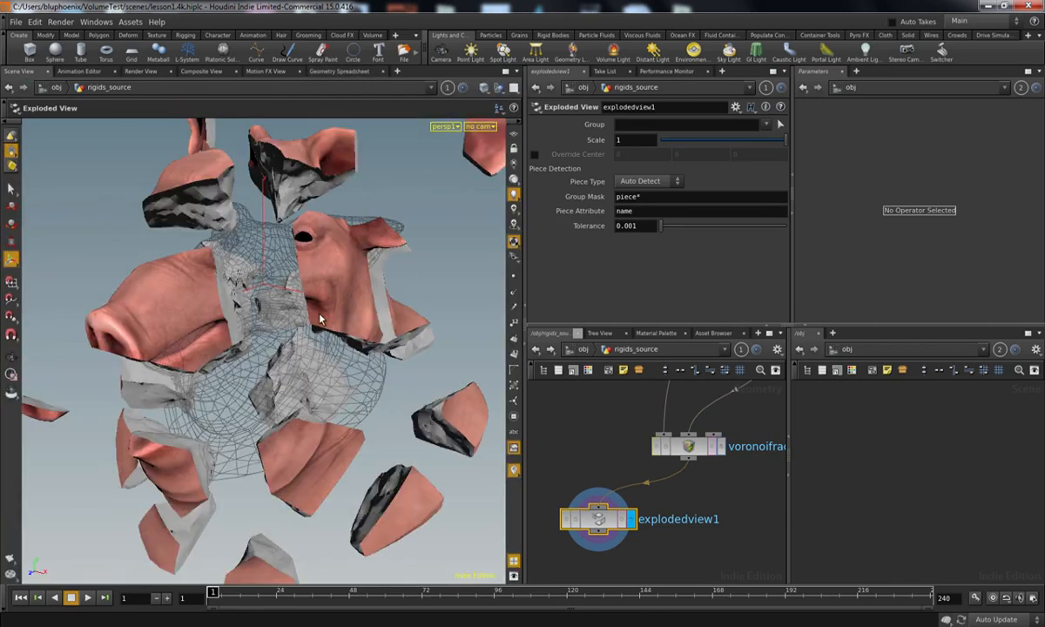
Step: Display and select the Voronoi Fracture node, and list its pieces by the name attribute in the group selection list
click(721, 448)
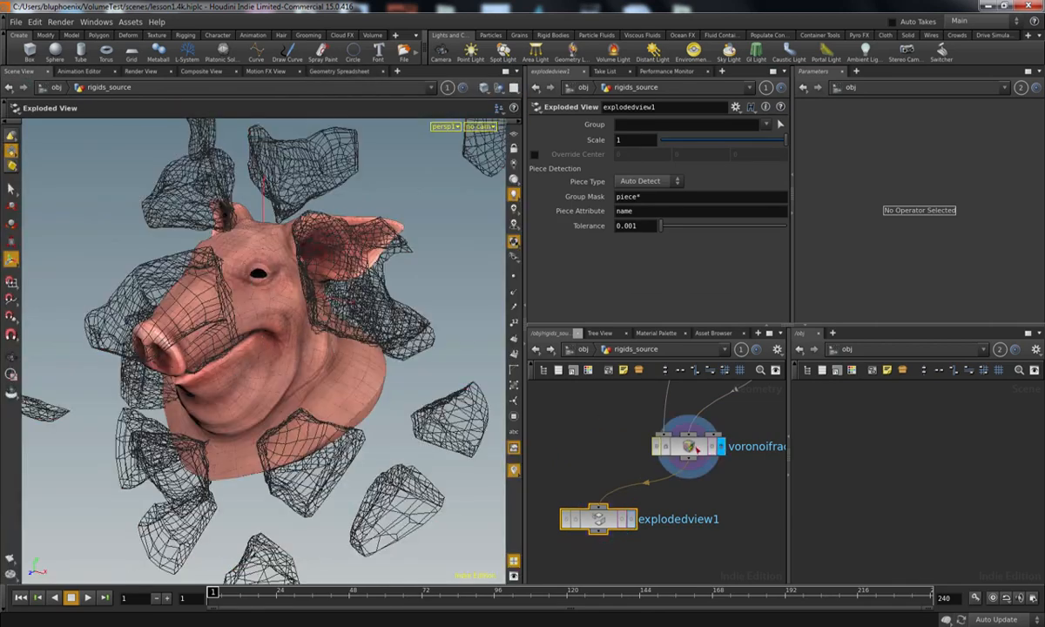
click(687, 445)
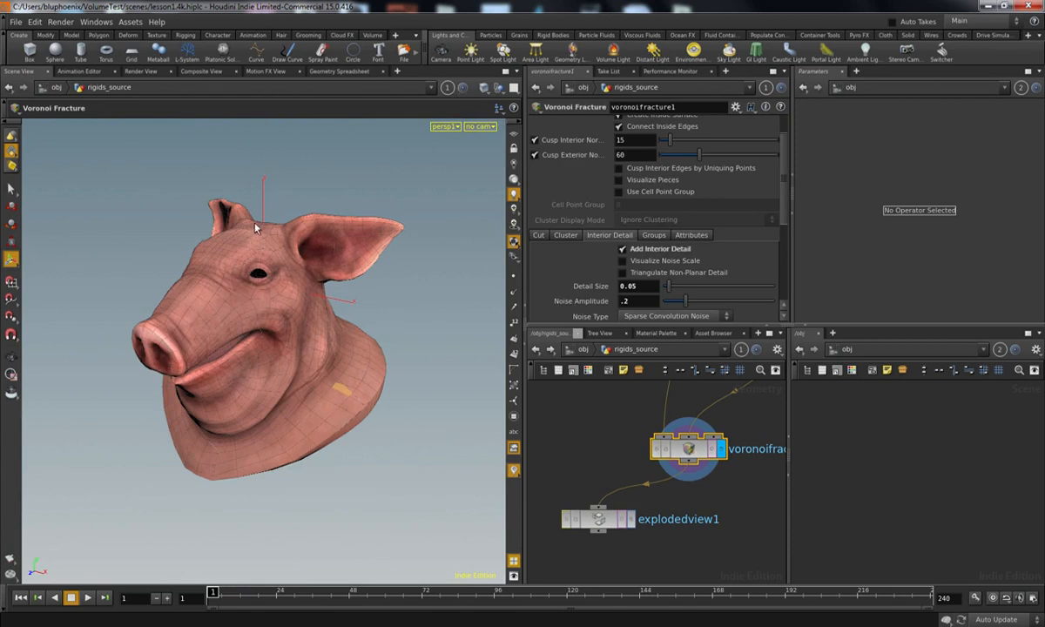
key(s)
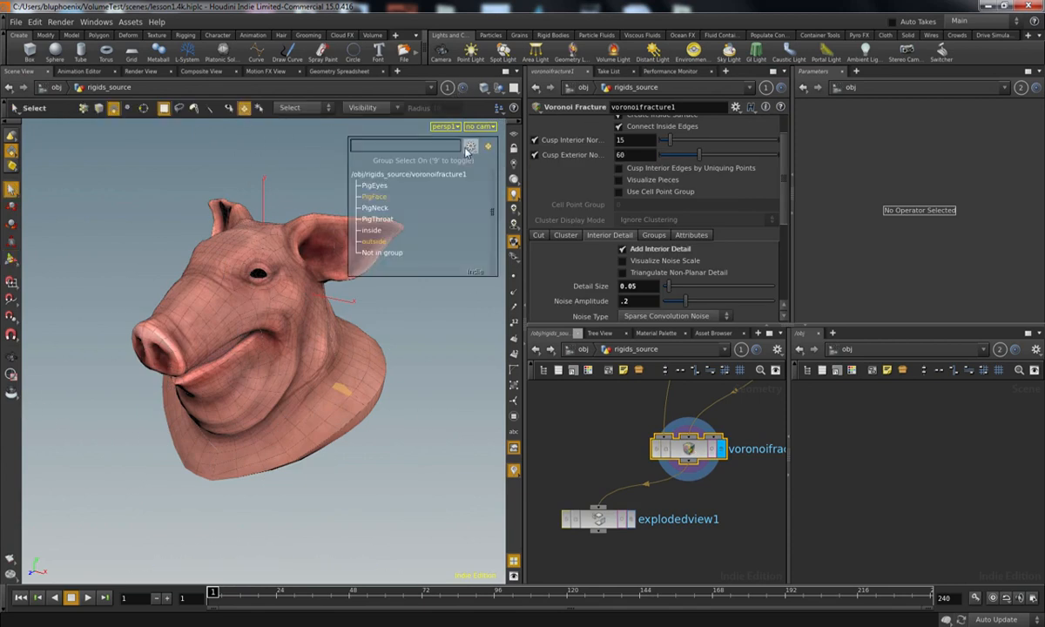
click(469, 148)
mouse_move(535, 341)
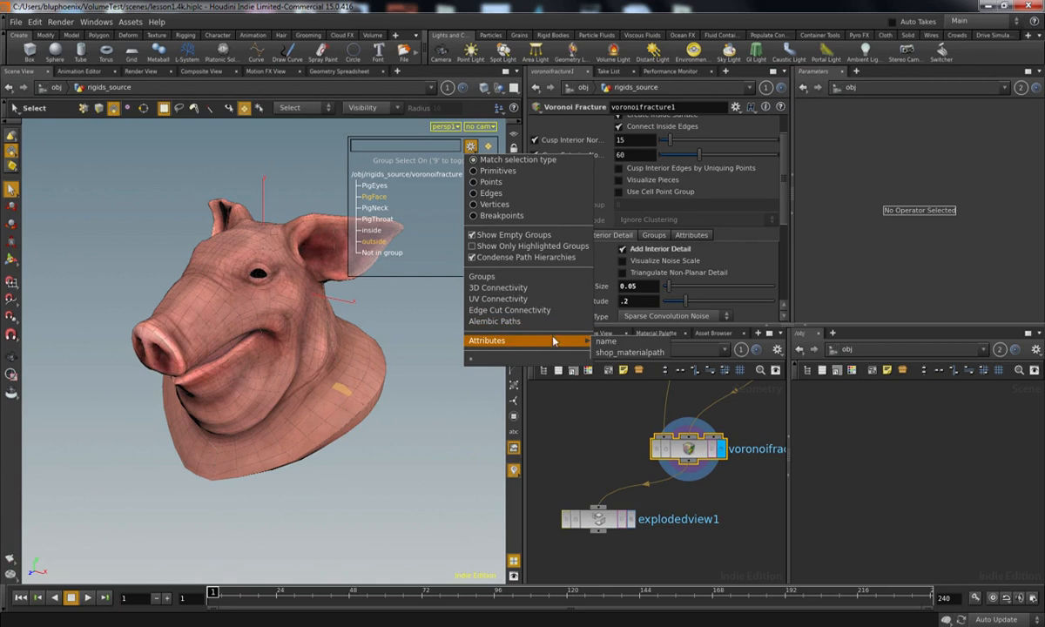
click(603, 342)
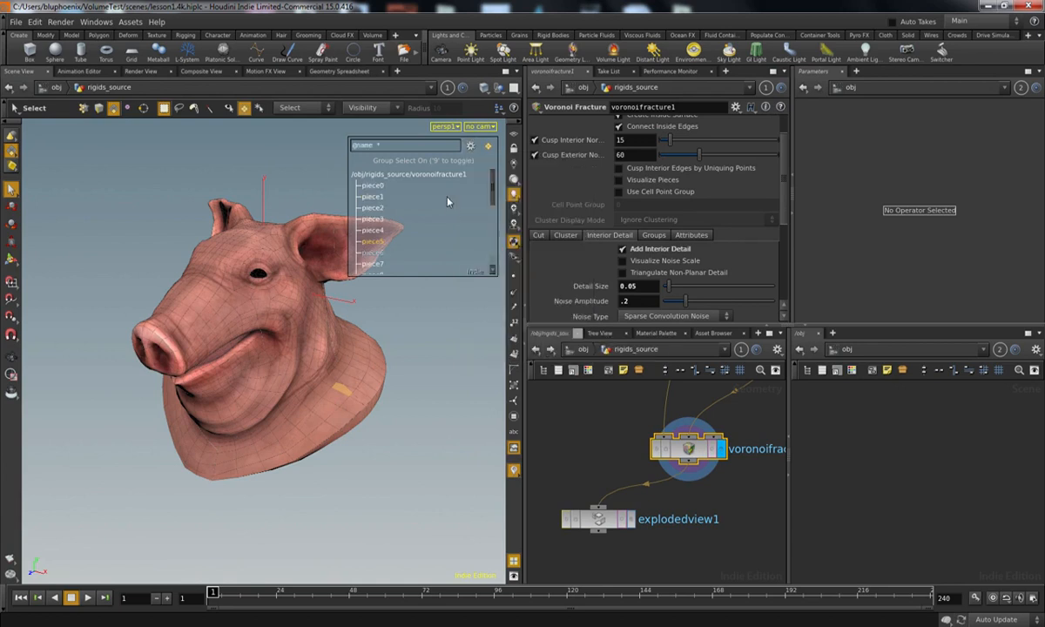
drag(494, 183, 512, 204)
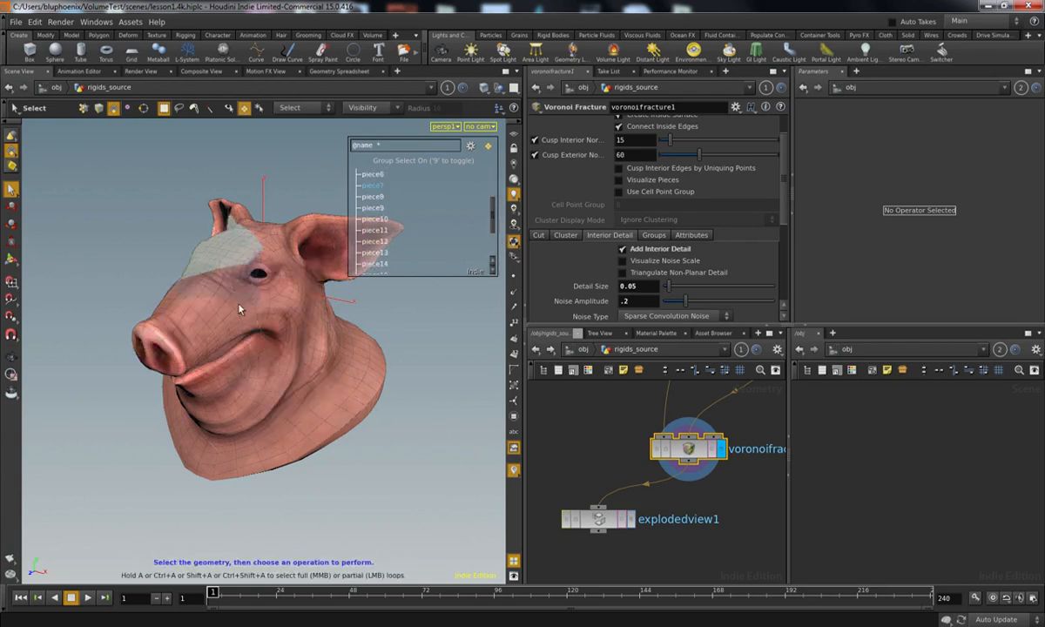
Step: Try moving the fractured forehead piece away from the pig head with an Edit node, and delete that edit1 node
click(235, 269)
key(t)
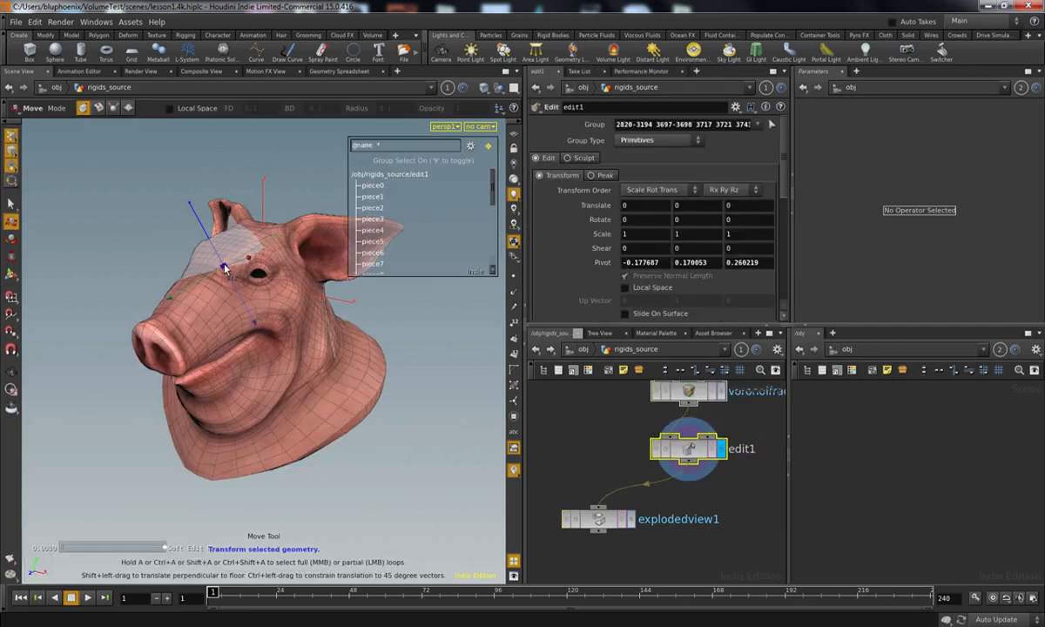
drag(187, 247, 98, 194)
alt+drag(152, 291, 192, 319)
key(t)
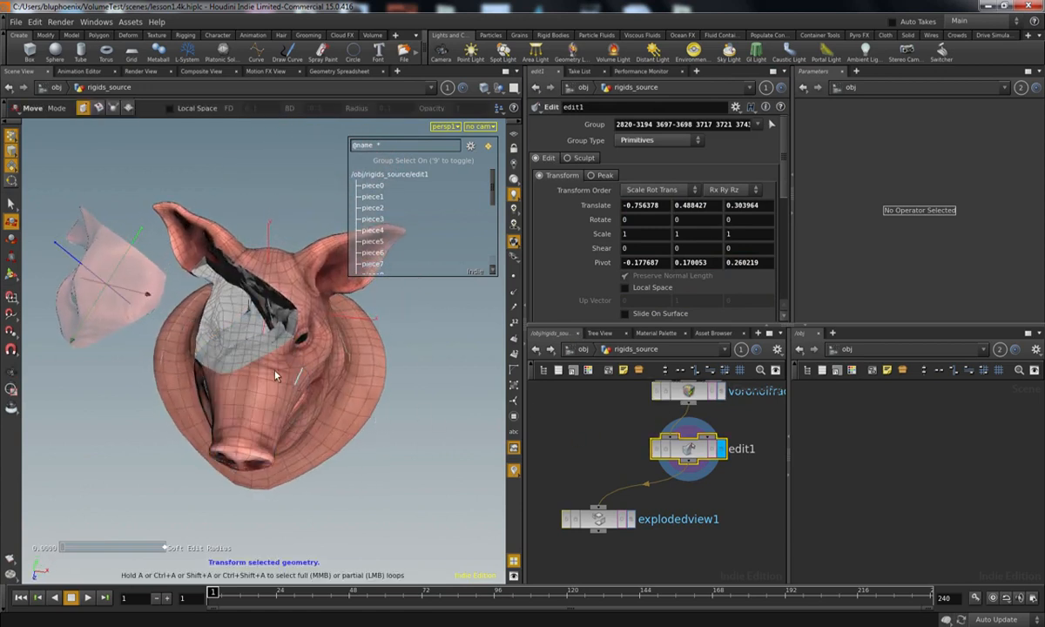
drag(686, 456, 689, 459)
key(Delete)
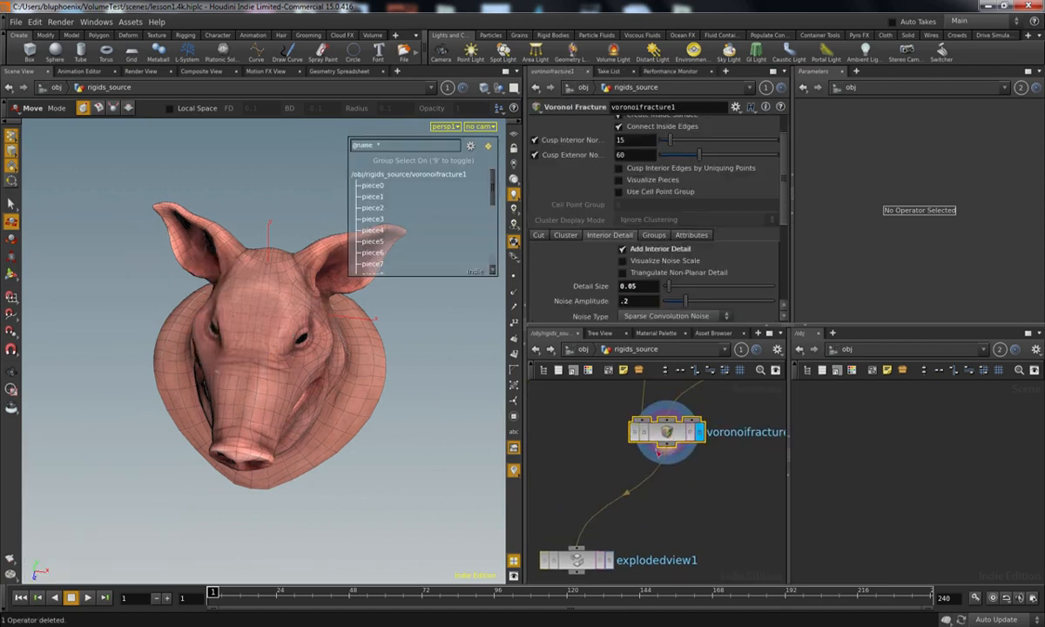
Step: Examine the Voronoi Fracture's primitive attributes and point positions in the Geometry Spreadsheet, with all point attributes shown
click(331, 71)
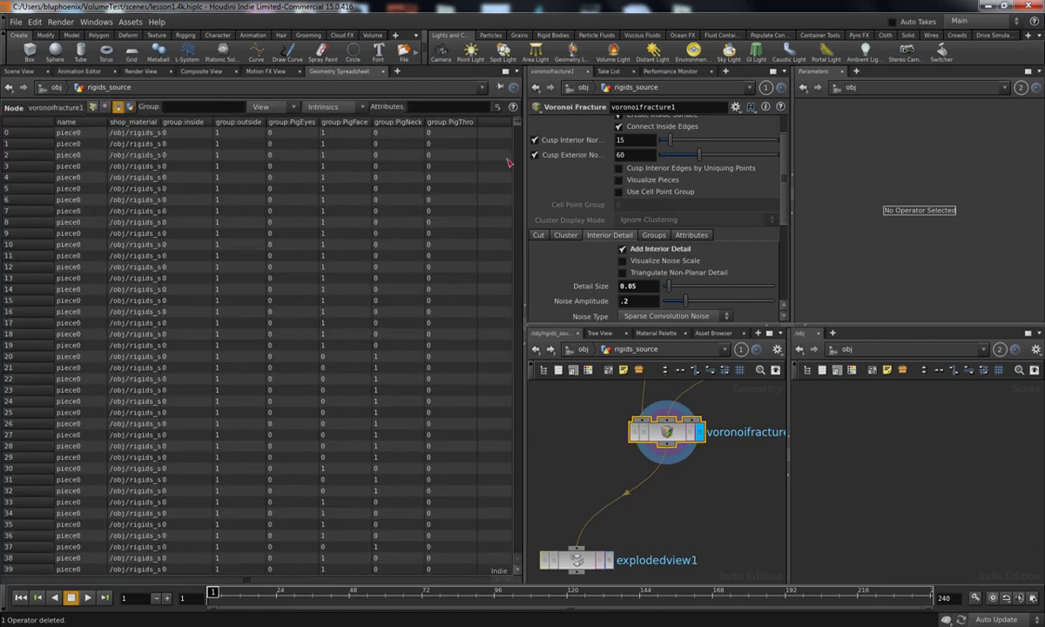
drag(518, 129, 481, 95)
click(93, 107)
click(267, 107)
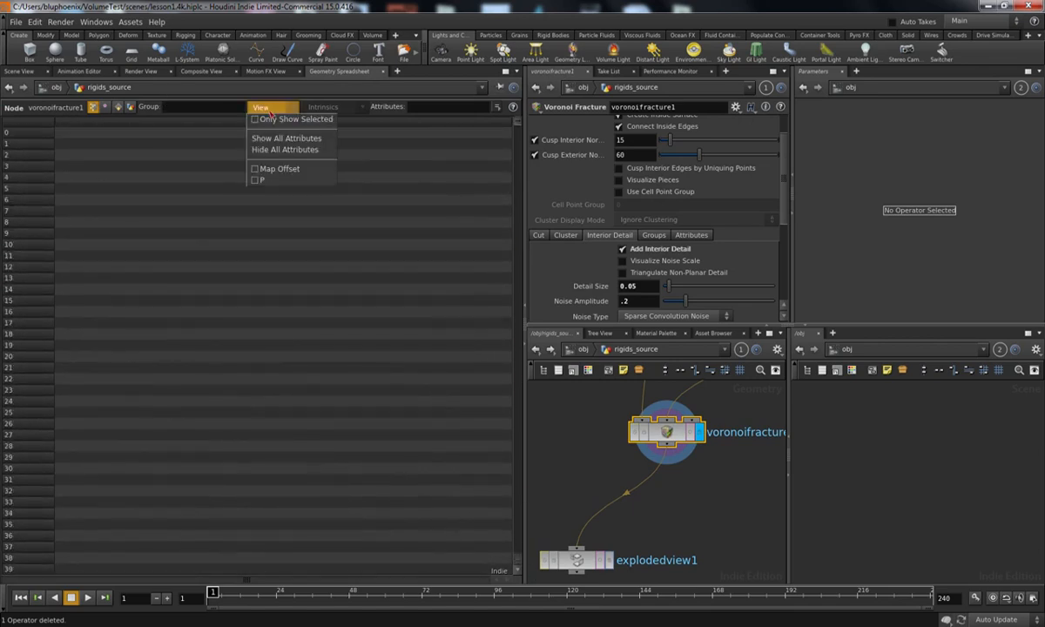
click(305, 159)
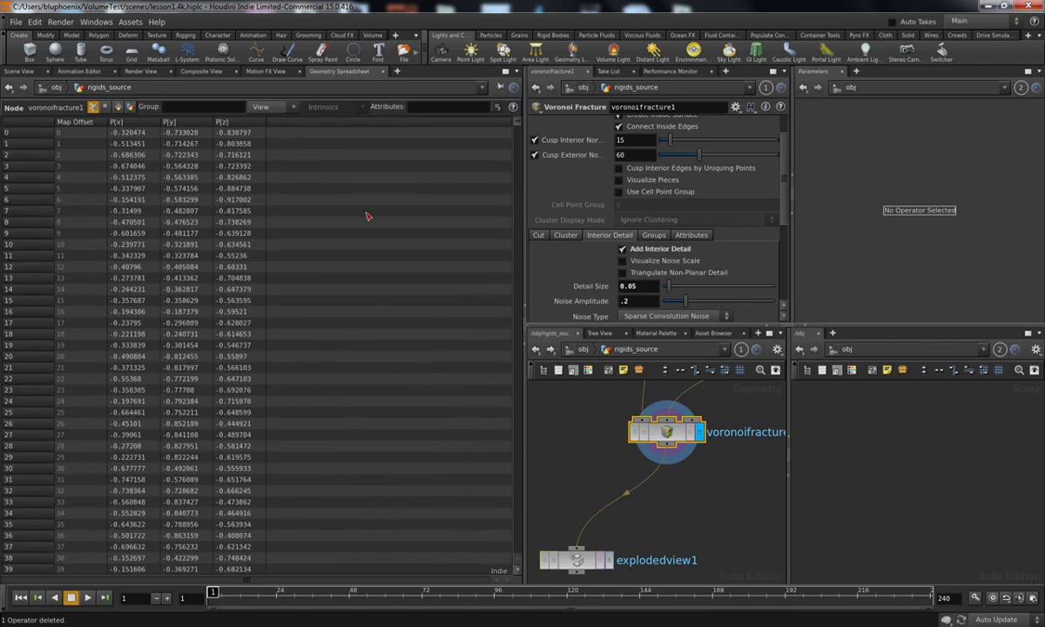
click(29, 71)
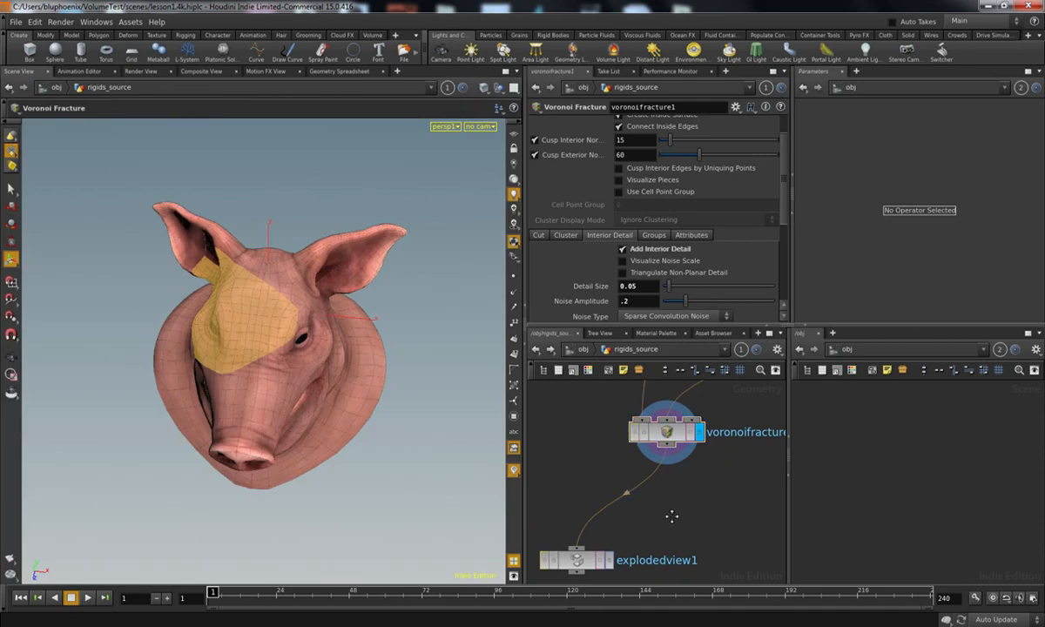
Step: Move the explodedview1 node aside to leave free space beneath voronoifracture1 in the network
middle_drag(676, 531, 673, 485)
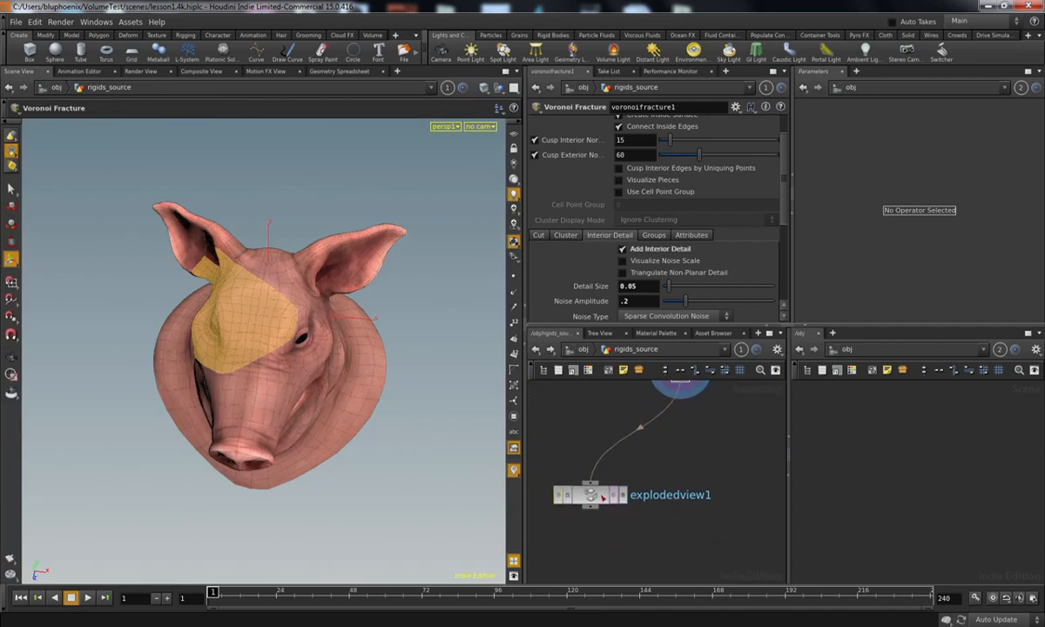
drag(602, 496, 575, 503)
middle_drag(638, 447, 641, 487)
alt+drag(395, 430, 322, 251)
drag(303, 289, 383, 409)
middle_drag(728, 515, 714, 494)
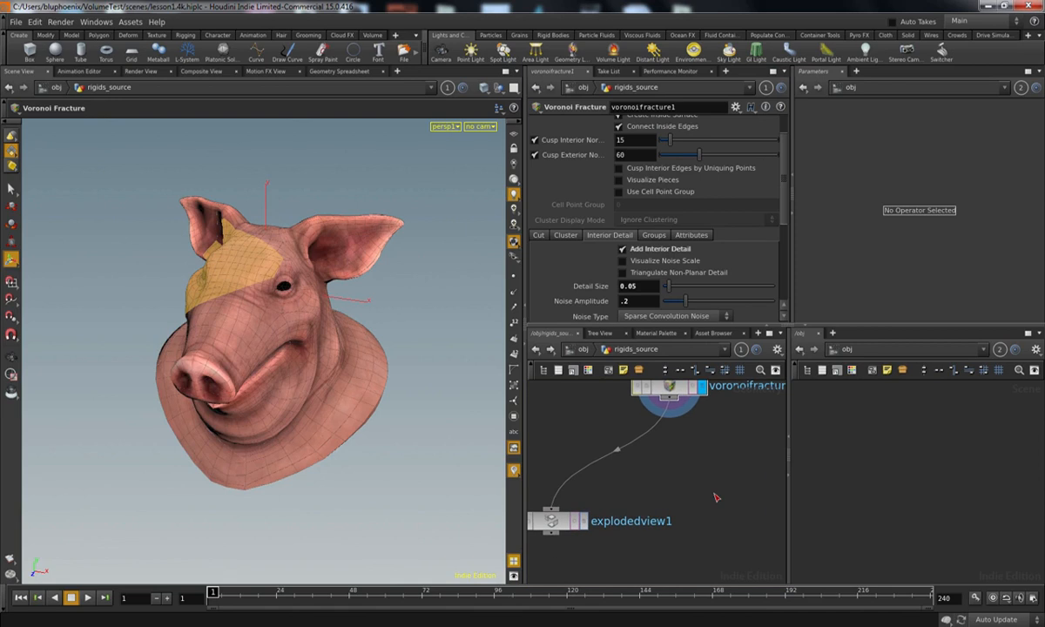
key(Tab)
text(n)
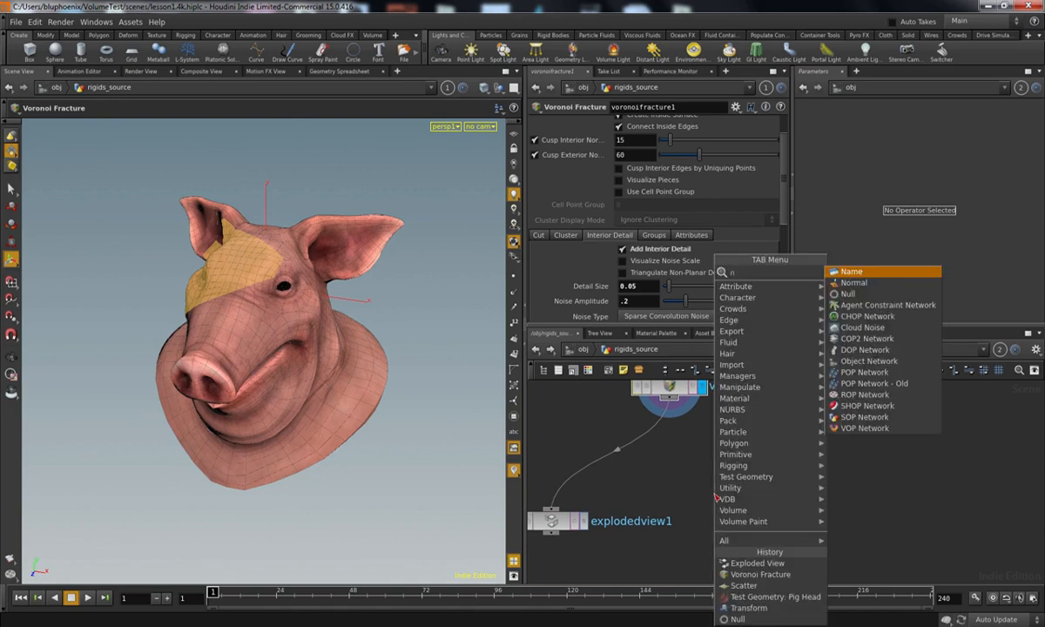
key(Escape)
Step: Add a Transform node beside explodedview1, connect it to the Voronoi Fracture output and display it
middle_drag(670, 468, 668, 442)
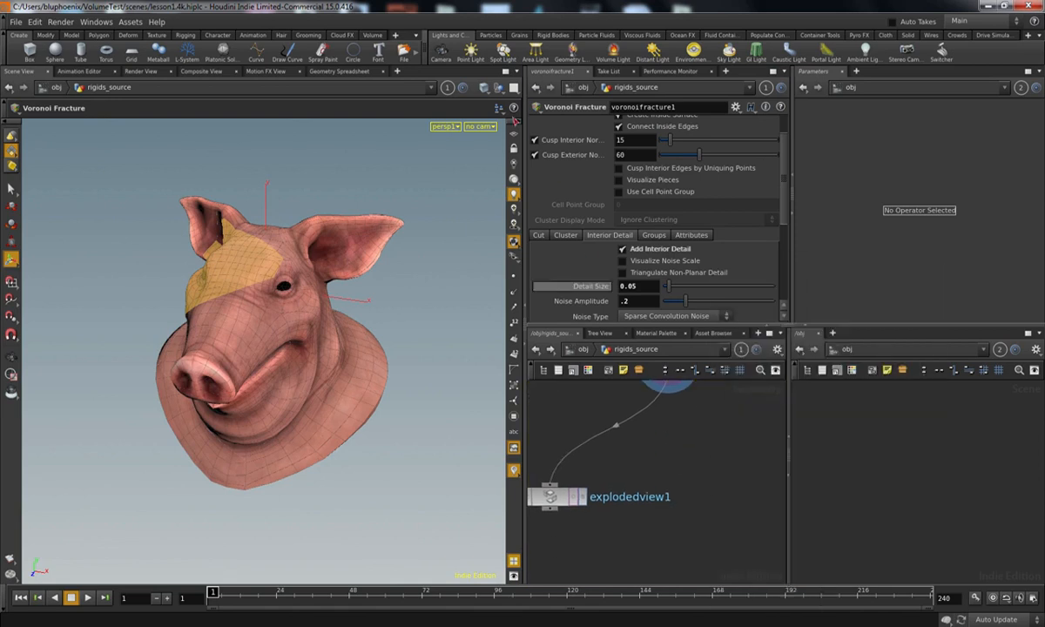
key(space)
key(h)
key(Tab)
text(tr)
click(810, 294)
click(724, 482)
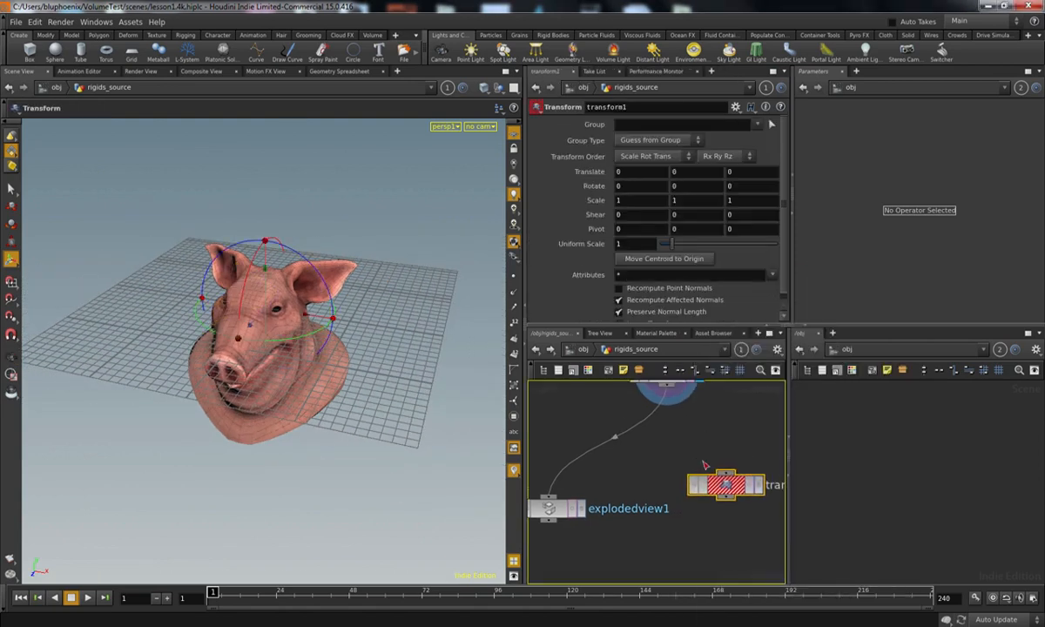
click(726, 481)
click(759, 495)
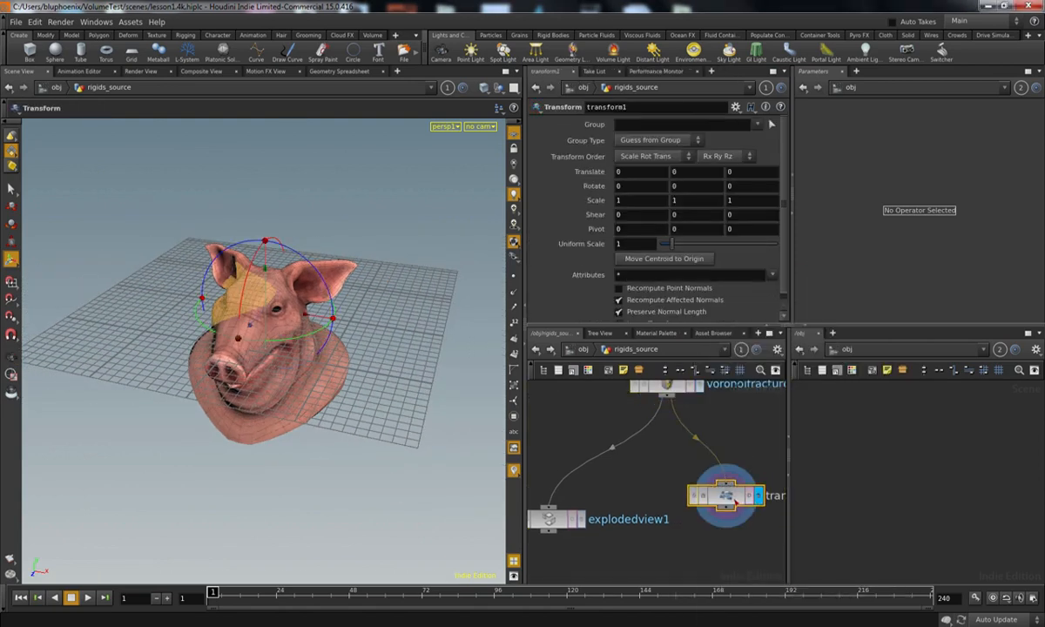
Step: Place the Transform node beneath voronoifracture1 and raise the pig head with a Translate Y of 4.1
drag(730, 495, 707, 519)
middle_drag(672, 173, 703, 163)
alt+middle_drag(374, 292, 368, 423)
alt+right_drag(368, 422, 319, 388)
alt+drag(296, 390, 383, 370)
key(t)
middle_drag(680, 173, 676, 187)
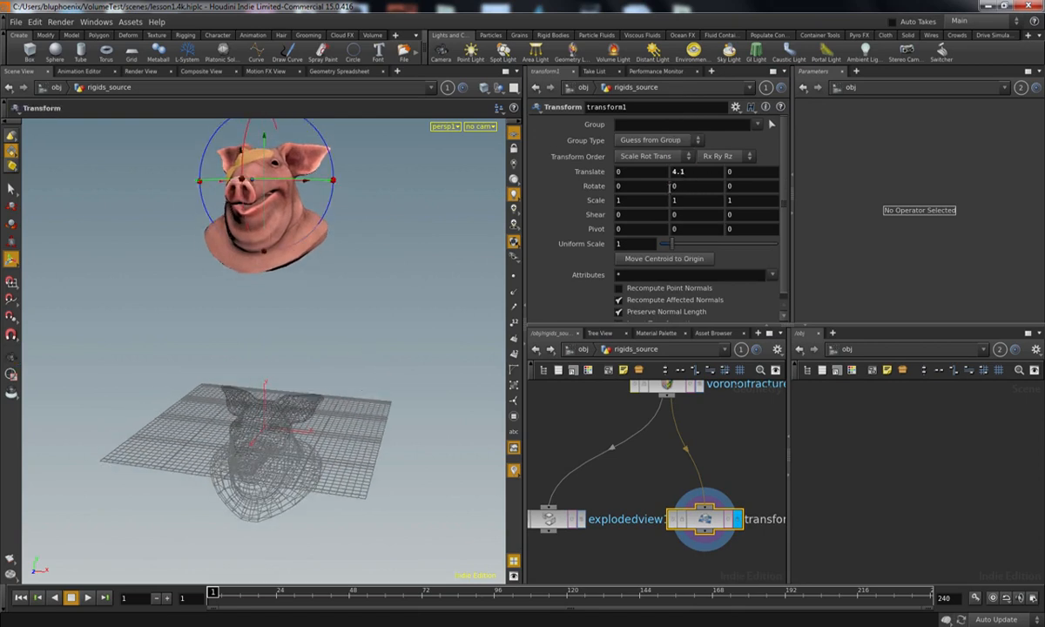
Step: Tilt the raised pig head freely in the viewport to a rotation of about 13.1, -8.1, -35.7
drag(332, 185, 234, 197)
key(space)
alt+drag(344, 286, 331, 273)
alt+middle_drag(358, 322, 350, 349)
drag(328, 353, 385, 271)
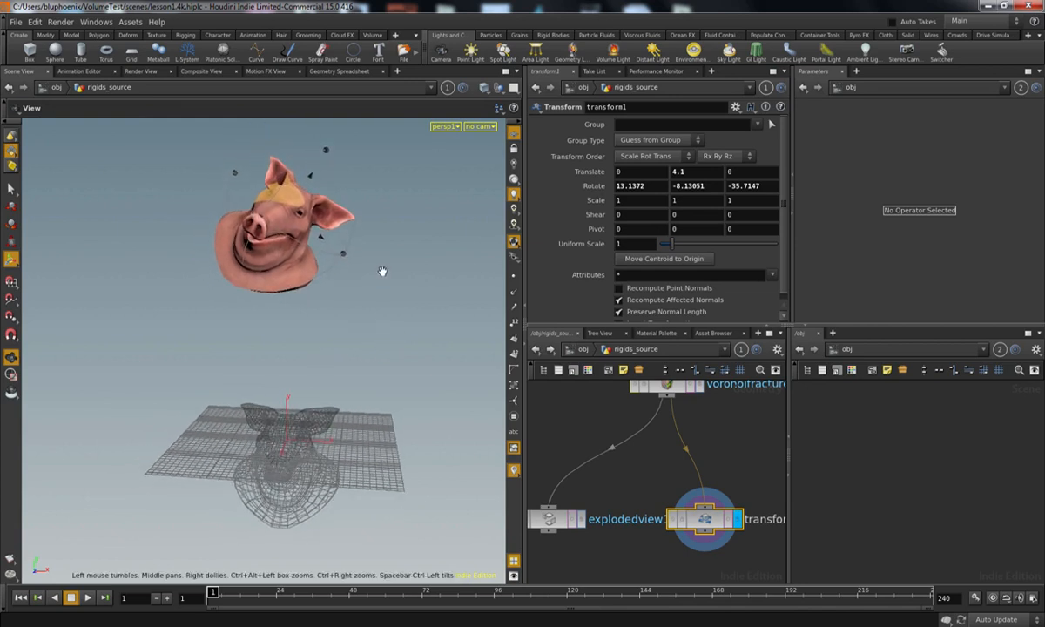
Step: Create a camera from the current view, lock it while reframing to about 4.24, 4.67, 13.24 with rotation -10.1, 18.16, 0, and unlock it
click(442, 57)
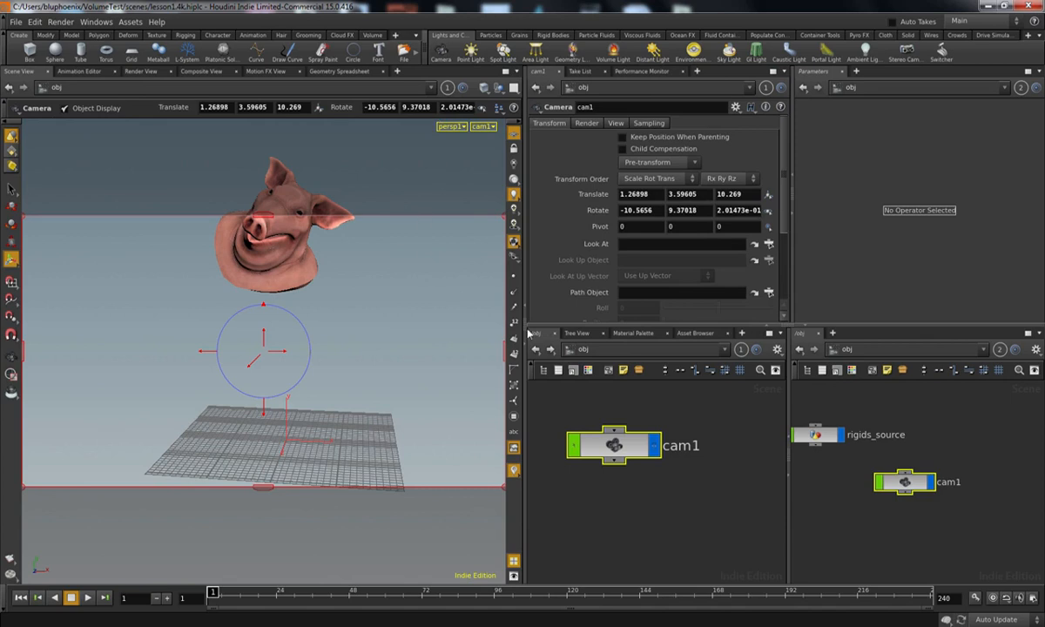
click(515, 147)
alt+right_drag(422, 325, 350, 334)
alt+middle_drag(350, 334, 345, 361)
alt+right_drag(344, 361, 350, 342)
alt+drag(348, 349, 329, 356)
click(514, 151)
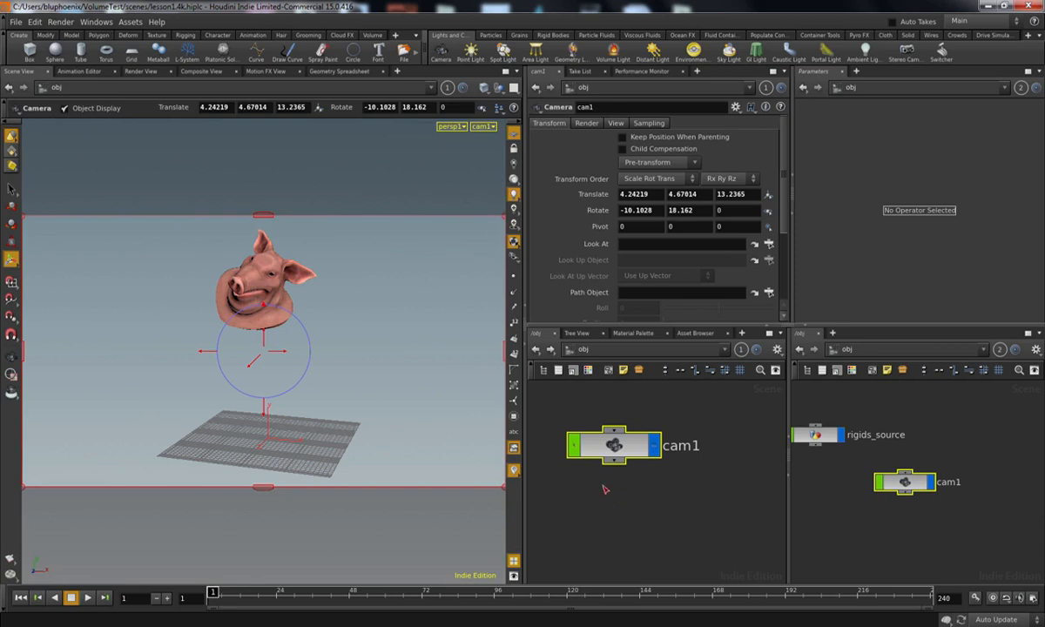
key(h)
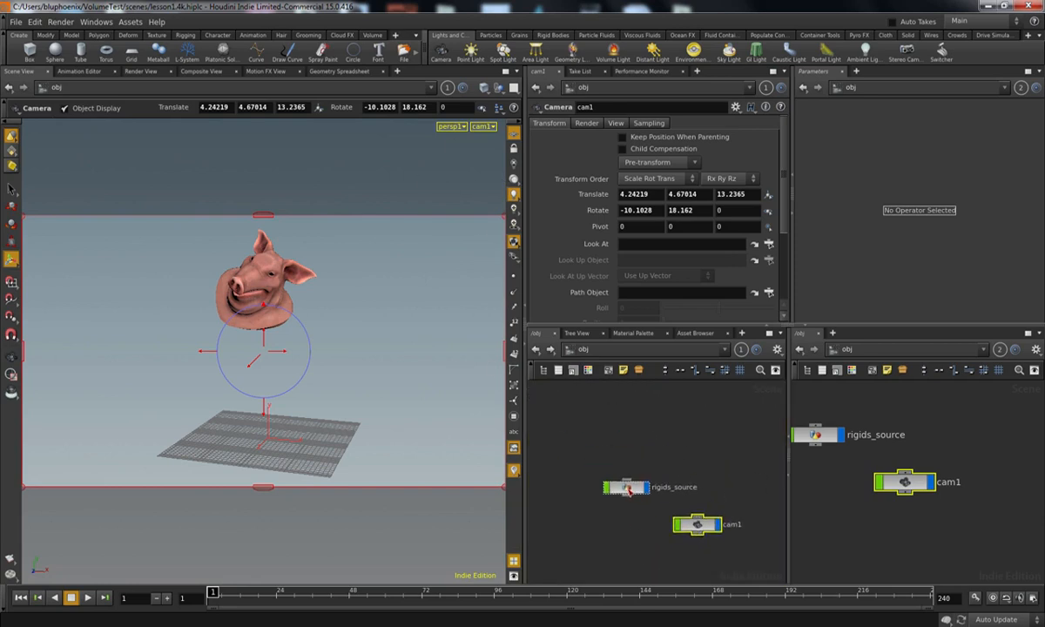
Step: Turn rigids_source into a glued fractured rigid body of the RBD Packed Object type and add a ground plane
click(627, 487)
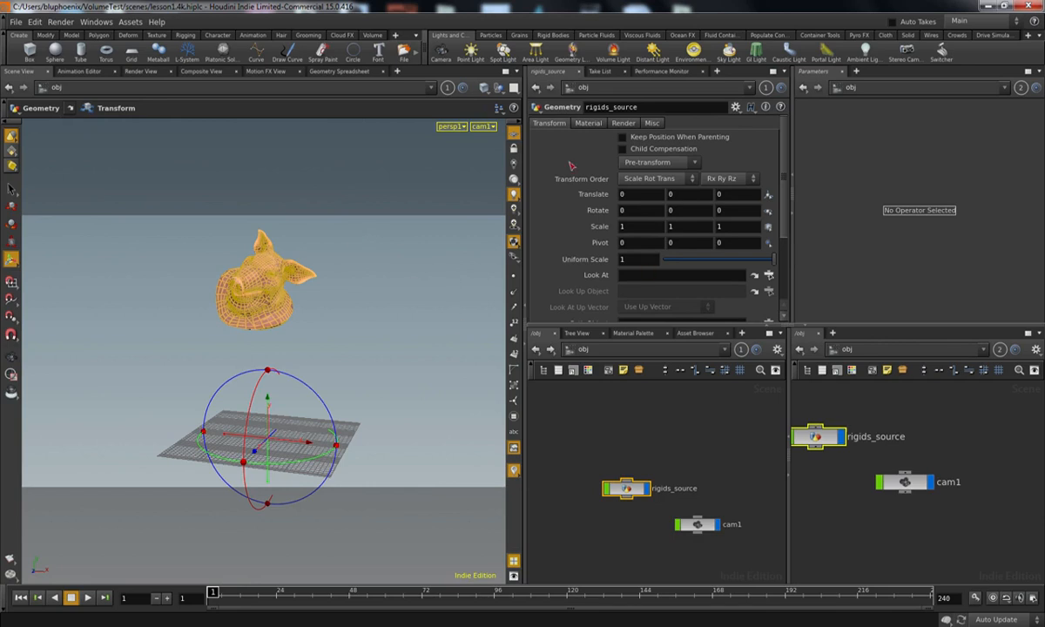
click(559, 35)
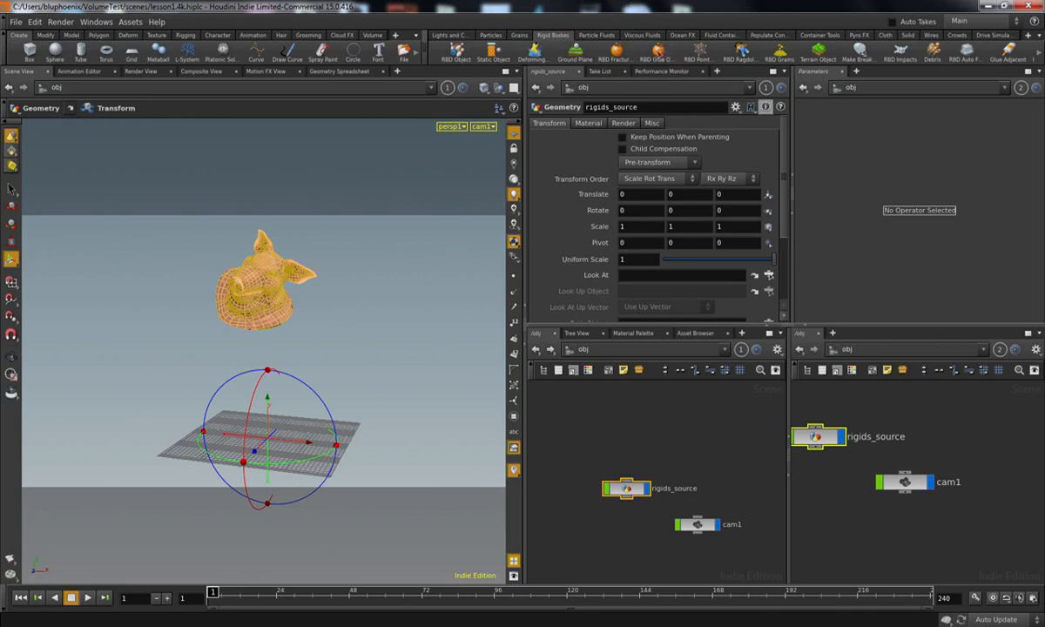
click(617, 52)
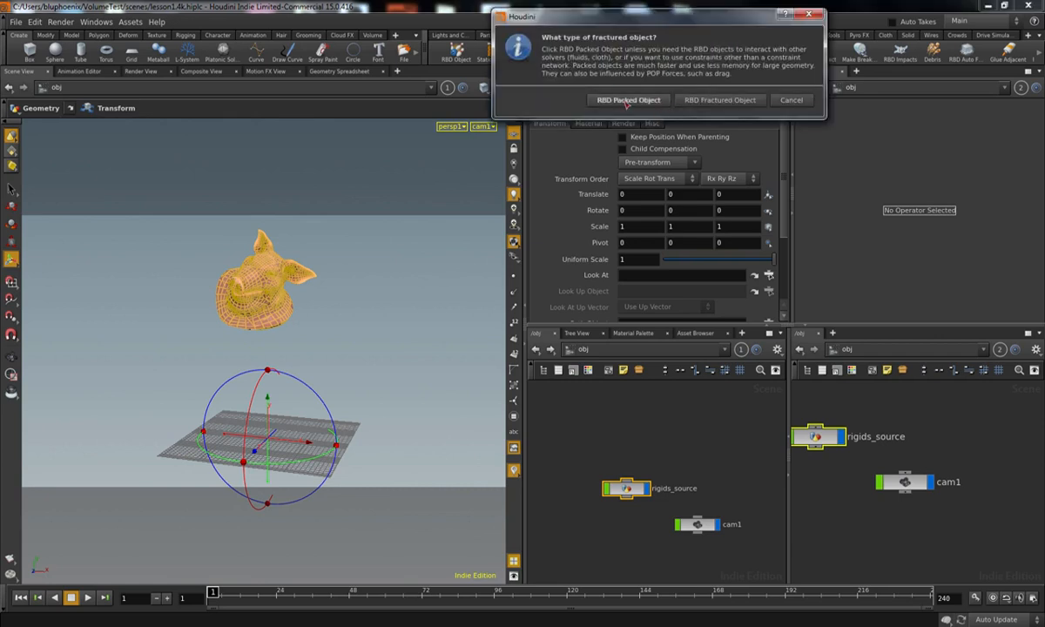
click(626, 102)
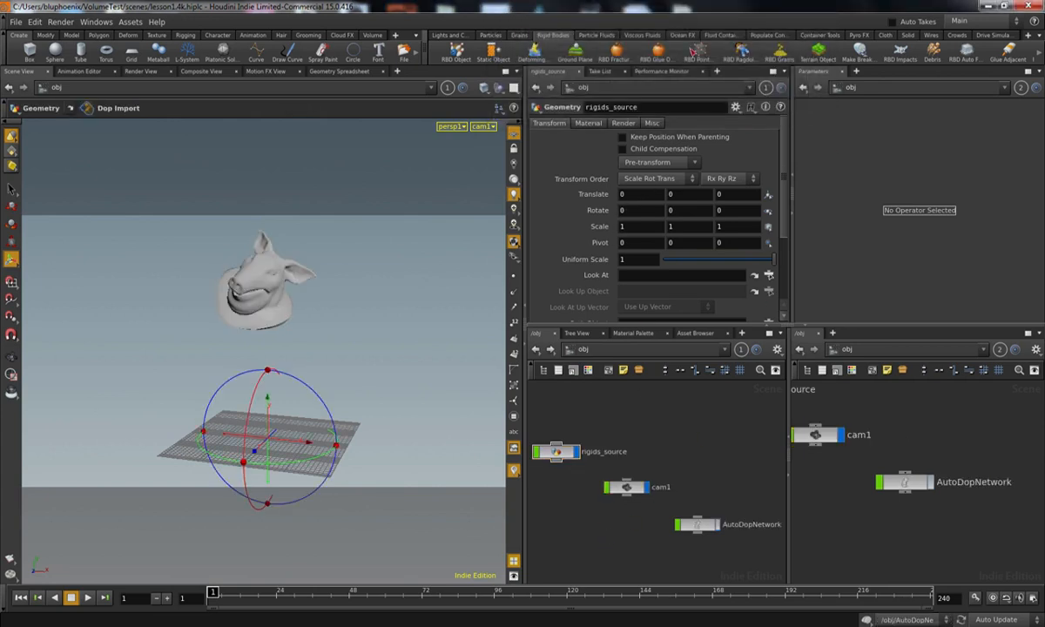
click(575, 52)
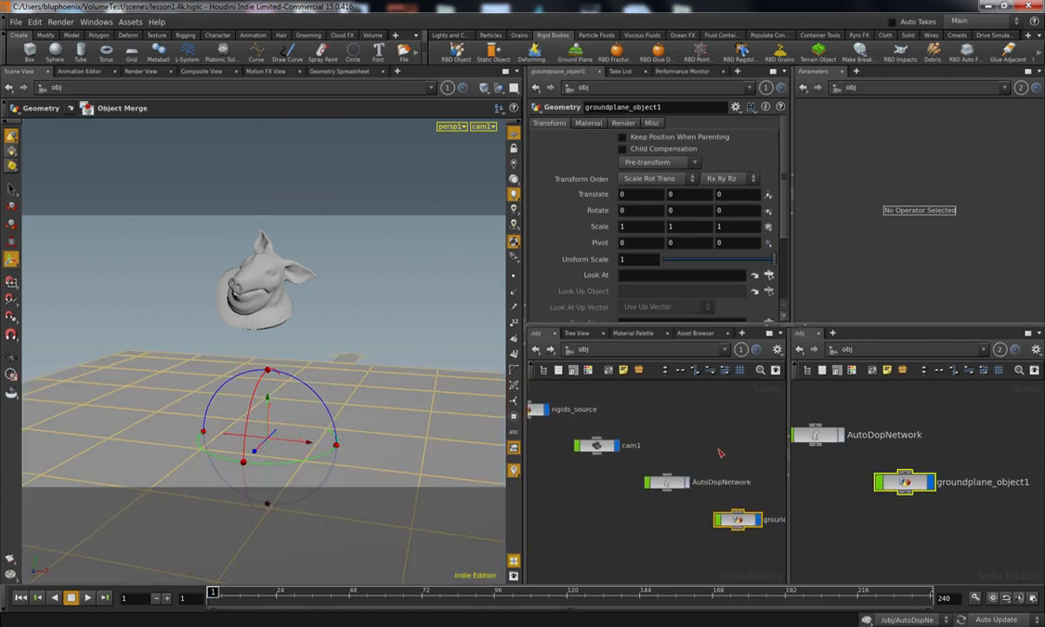
Step: Open AutoDopNetwork and automatically lay out its nodes
click(666, 483)
double_click(666, 484)
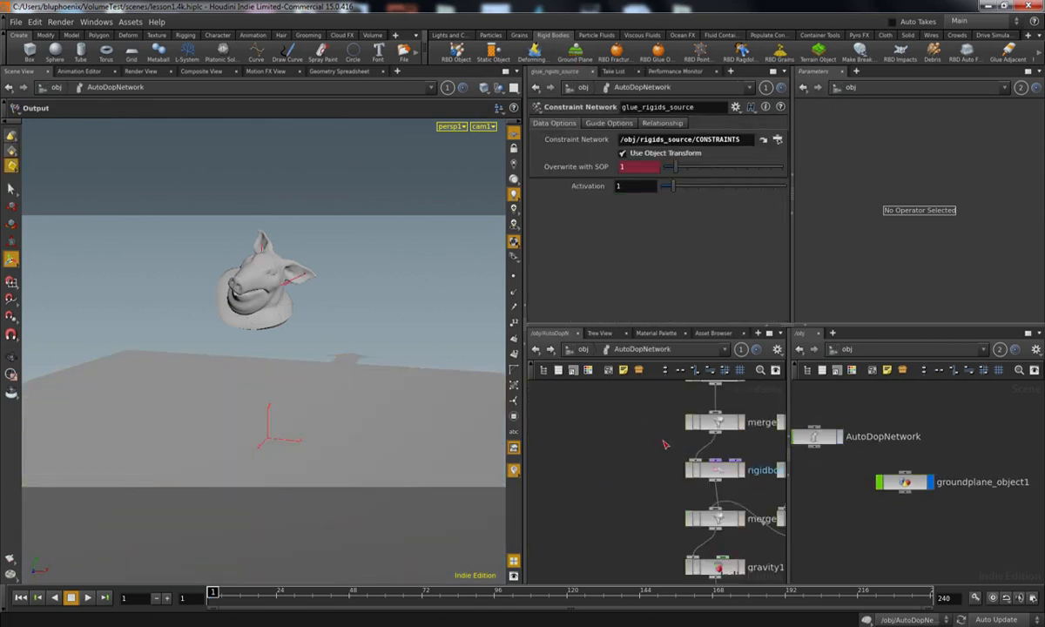
key(l)
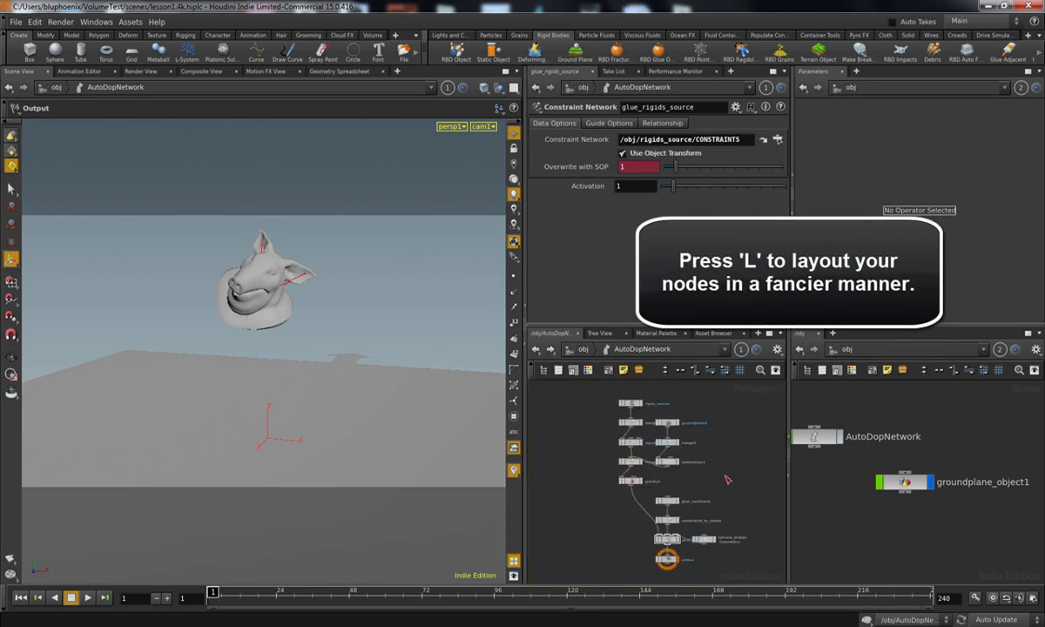
Step: Examine the simulation network's node chain and the parameters of the rigids_source RBD Packed Object
scroll(707, 429, up, 5)
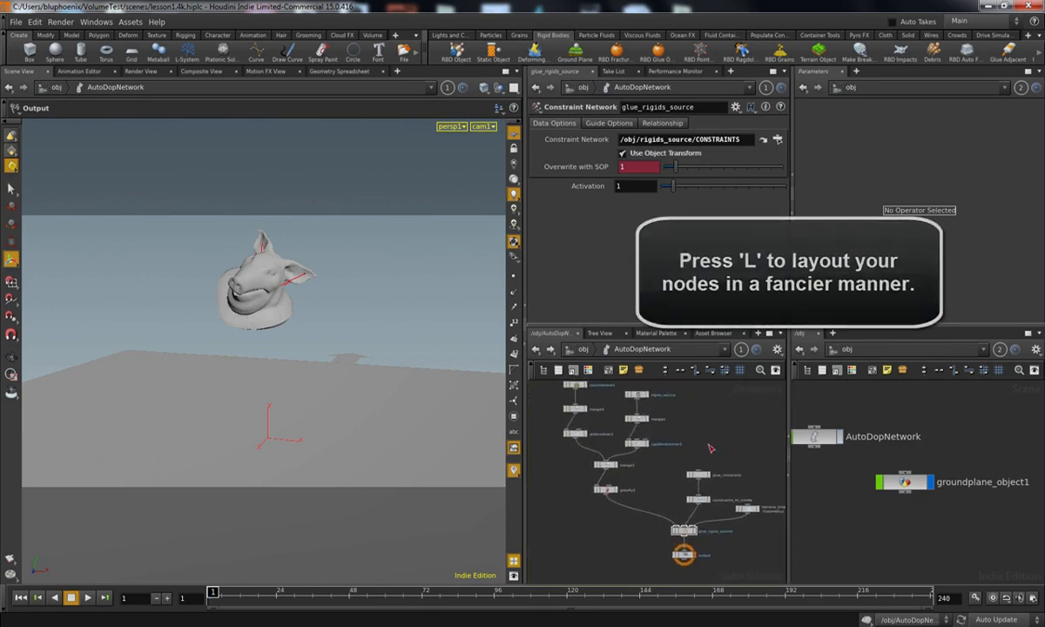
right_drag(707, 430, 732, 414)
middle_drag(695, 453, 666, 371)
right_drag(709, 413, 672, 424)
middle_drag(685, 423, 684, 497)
middle_drag(704, 458, 733, 489)
right_drag(733, 489, 682, 481)
middle_drag(683, 481, 746, 512)
scroll(651, 453, up, 5)
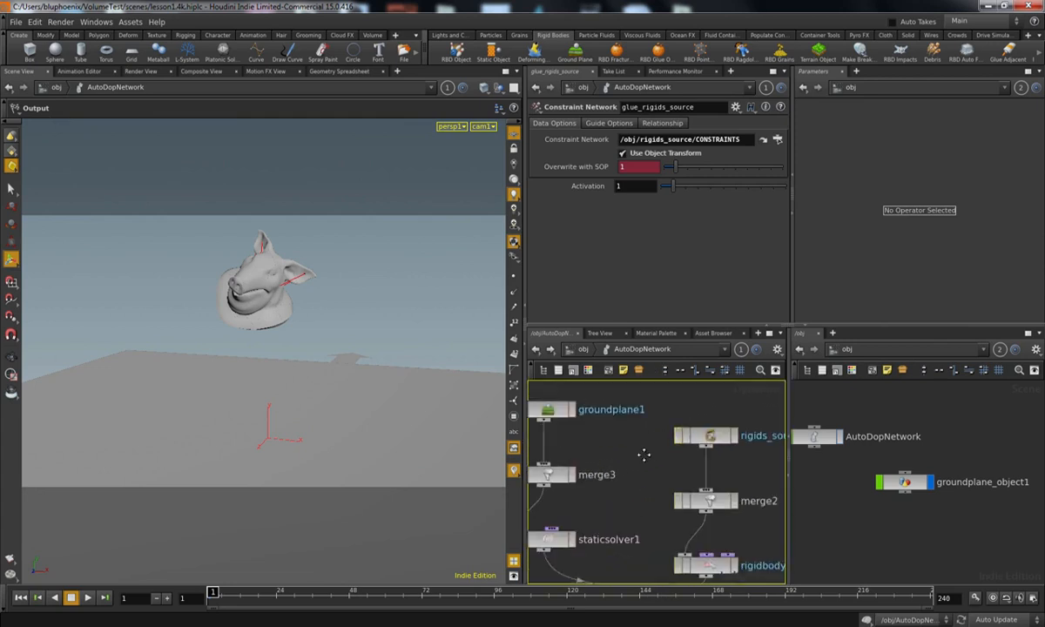
click(659, 453)
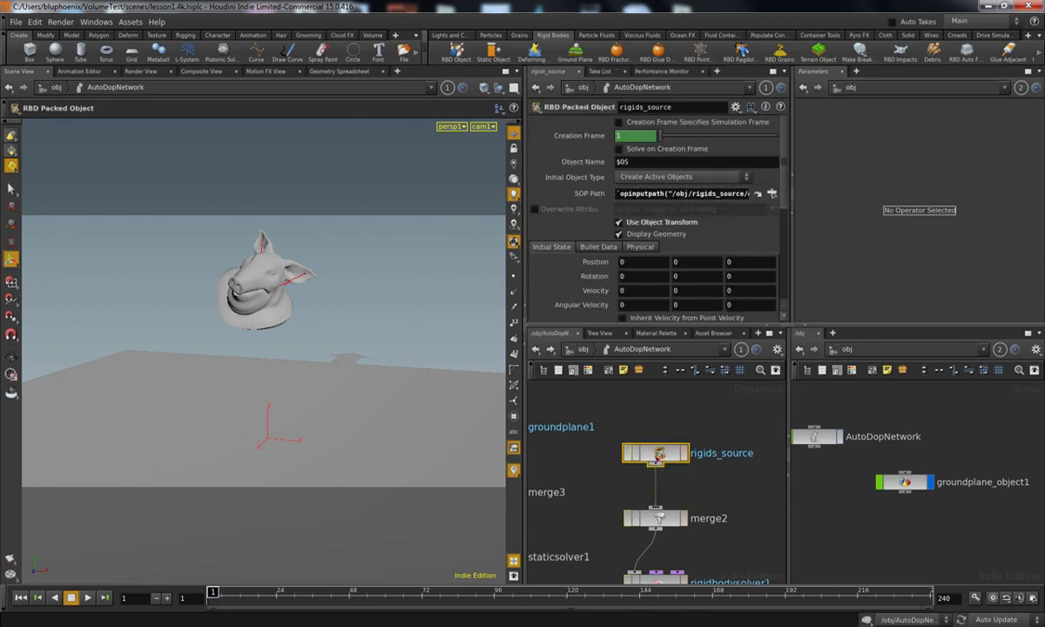
middle_drag(623, 492, 686, 491)
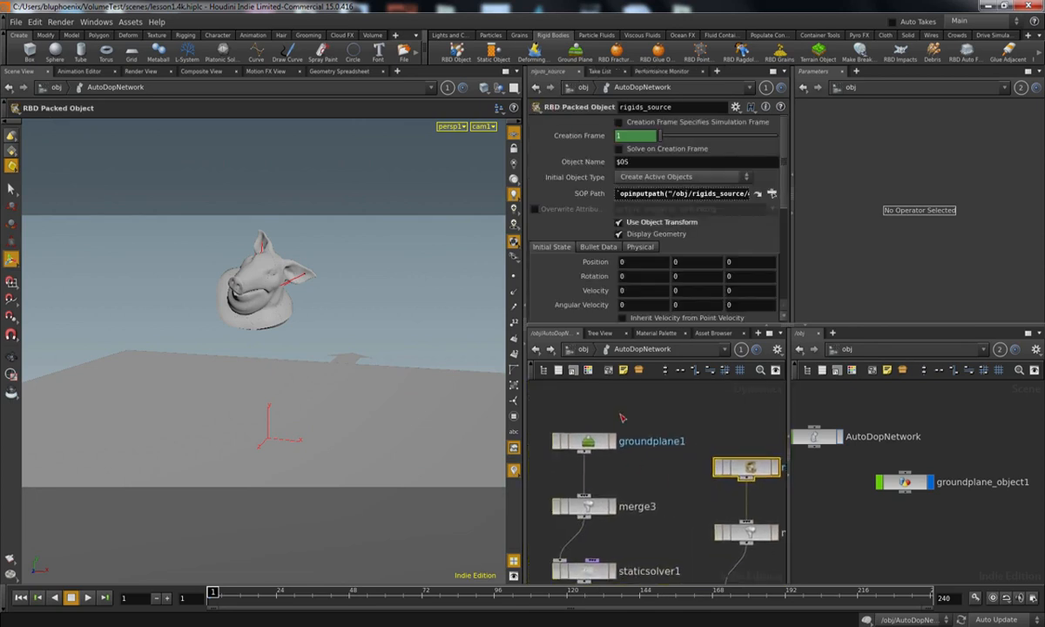
Step: Inspect the groundplane1, merge1 and glue_constraint nodes in the simulation network
click(587, 440)
middle_drag(647, 450, 639, 340)
right_click(656, 461)
click(648, 479)
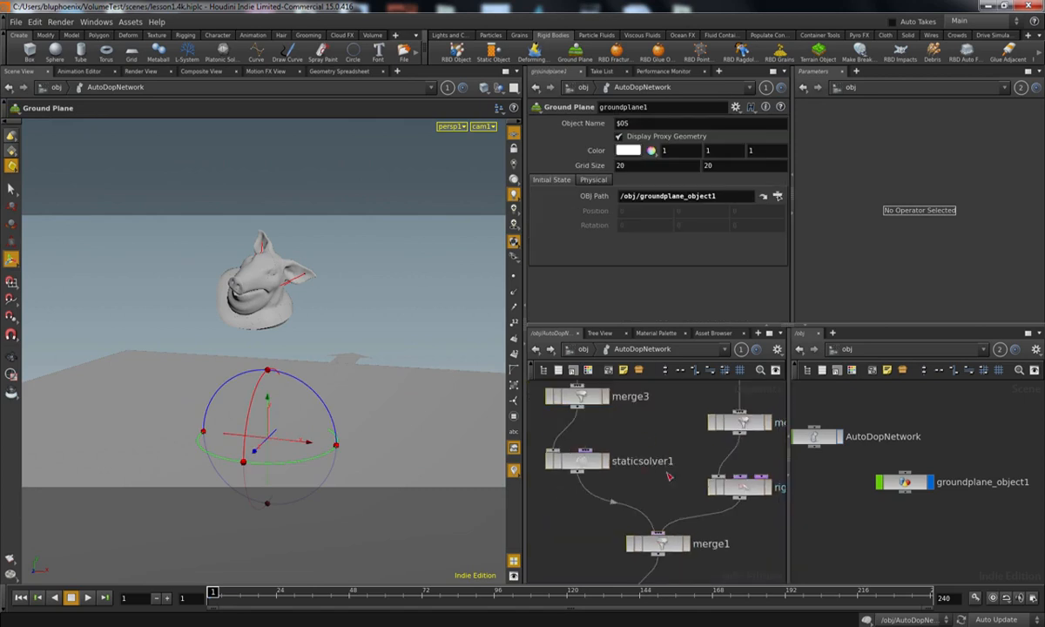
right_drag(661, 476, 646, 479)
drag(622, 508, 682, 529)
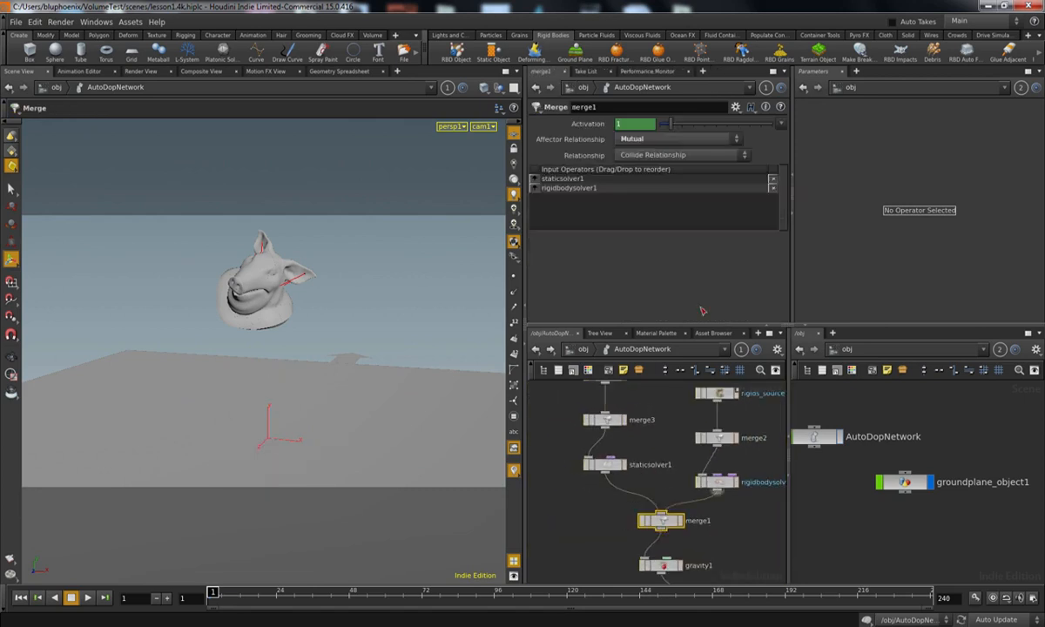
middle_drag(646, 422, 597, 439)
drag(699, 397, 659, 425)
drag(698, 493, 674, 510)
middle_drag(677, 482, 665, 409)
mouse_move(701, 500)
middle_down()
mouse_move(675, 450)
mouse_move(618, 439)
mouse_move(582, 454)
middle_up()
click(567, 463)
drag(610, 399, 674, 435)
middle_drag(716, 442, 698, 411)
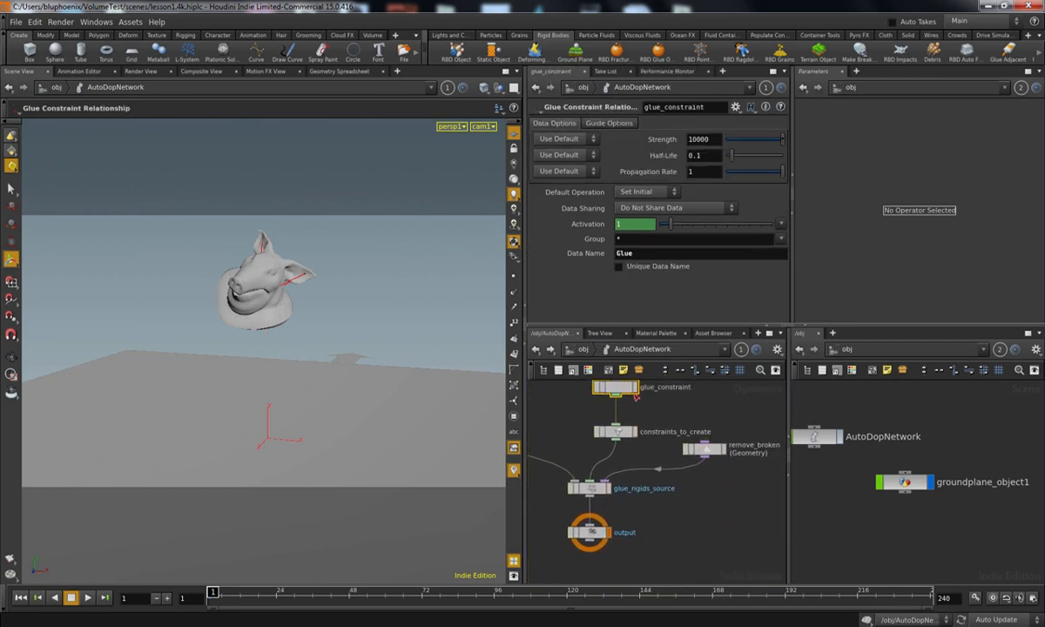
Step: Reopen AutoDopNetwork from the object level and set the rigids_source packed object's initial Y velocity to -15
click(582, 350)
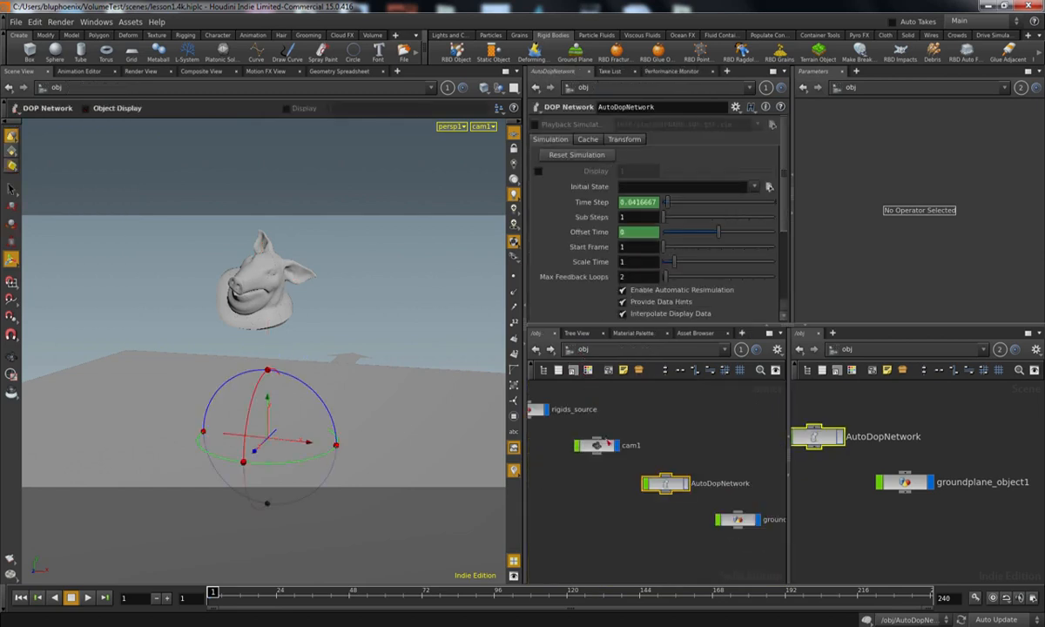
double_click(665, 484)
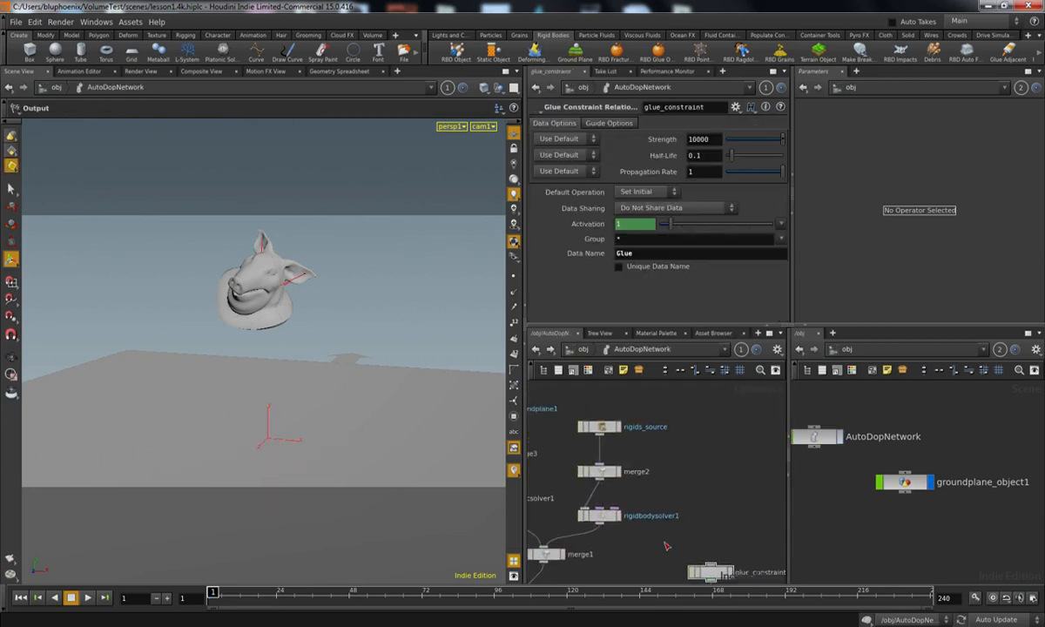
click(667, 473)
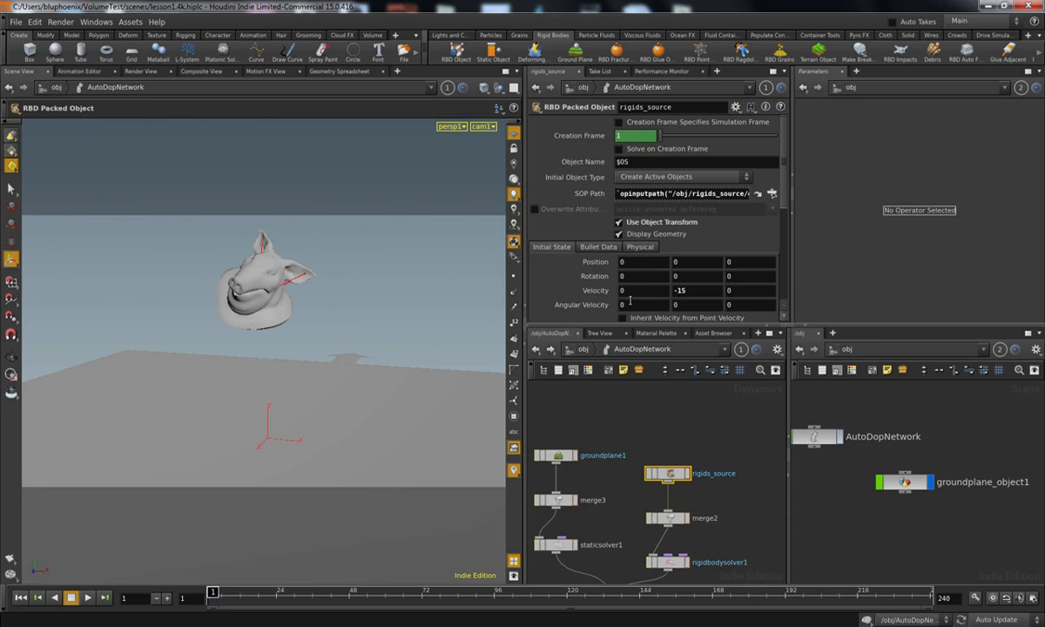
middle_drag(636, 405, 634, 382)
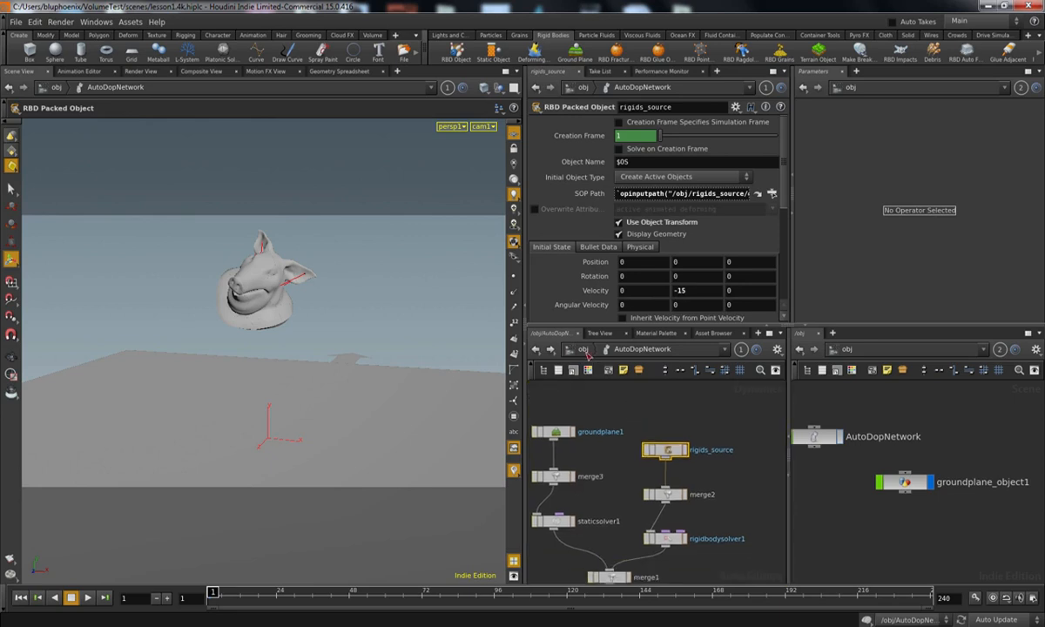
Step: Play the fracture simulation twice from the first frame to check how the pig head shatters
click(88, 597)
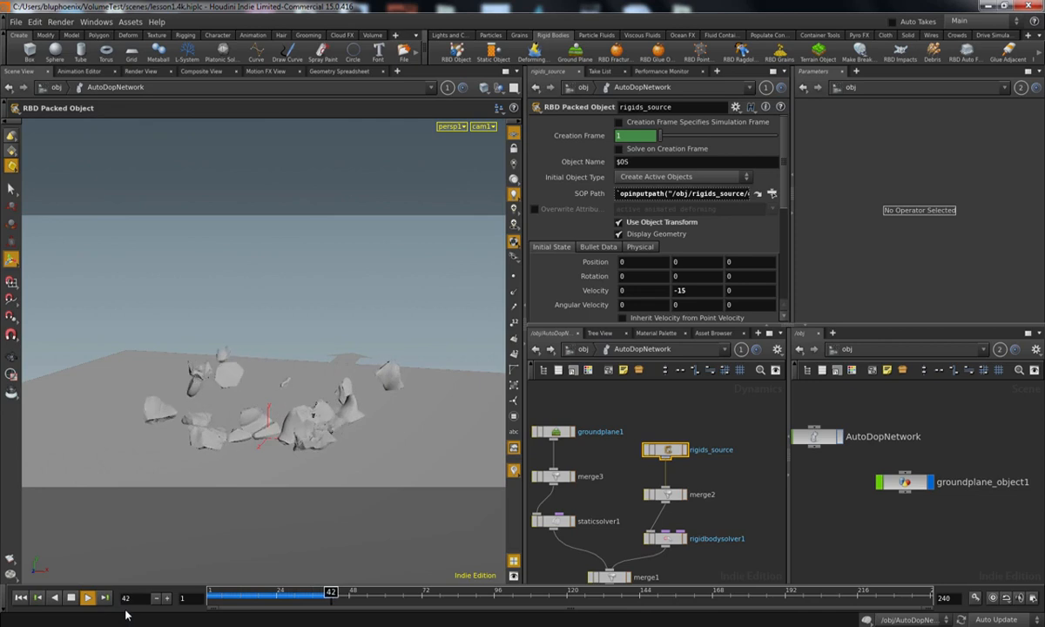
click(73, 598)
click(22, 598)
click(89, 599)
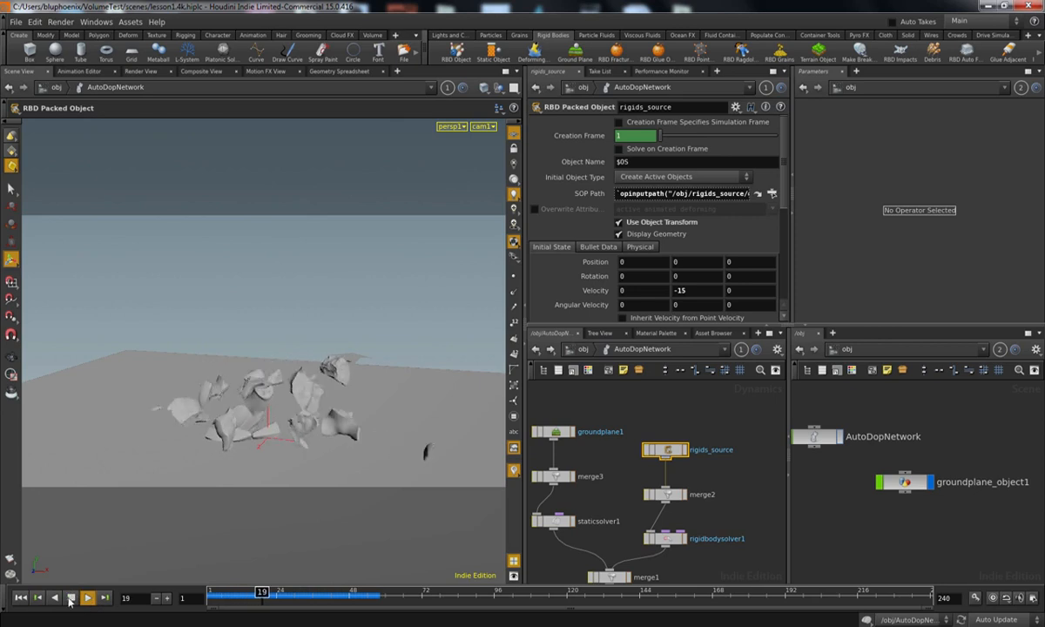
click(72, 598)
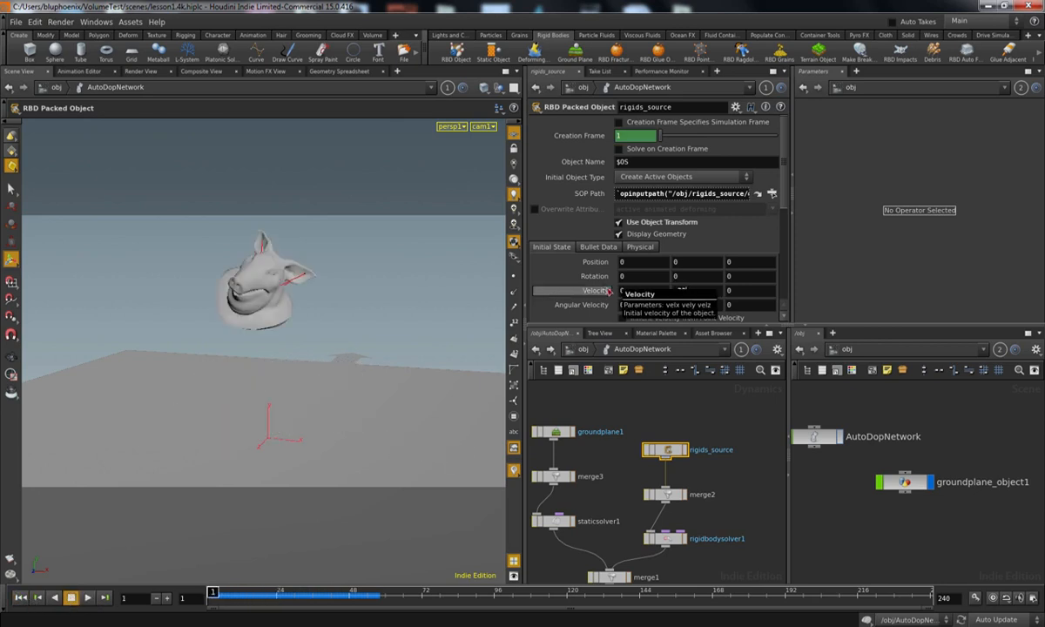
Step: Set the packed object's initial Y velocity to -30, replay the simulation from the first frame and save the scene
click(87, 598)
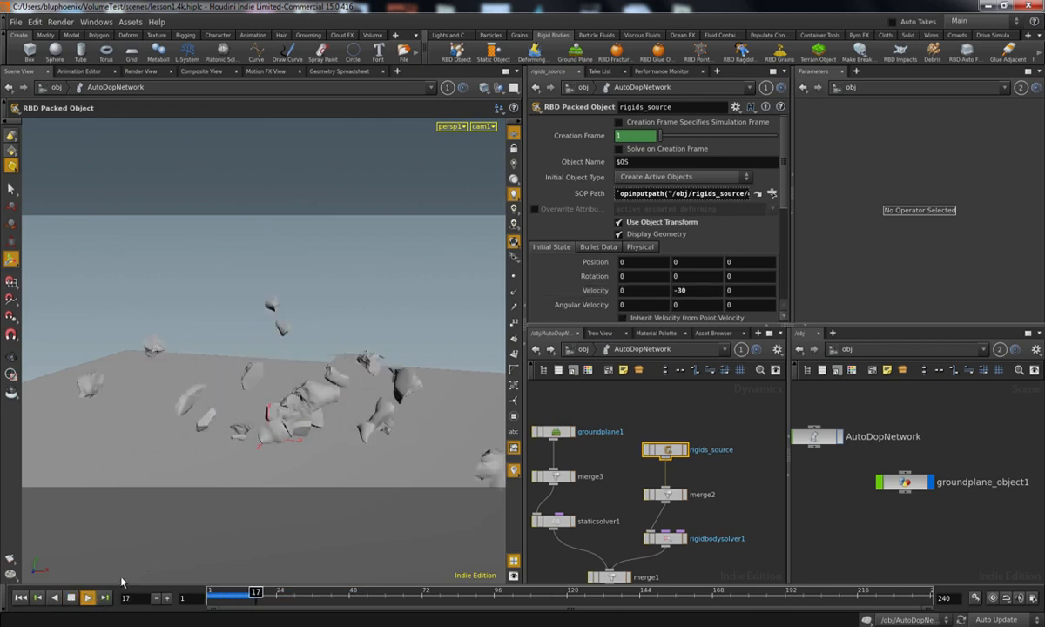
click(20, 597)
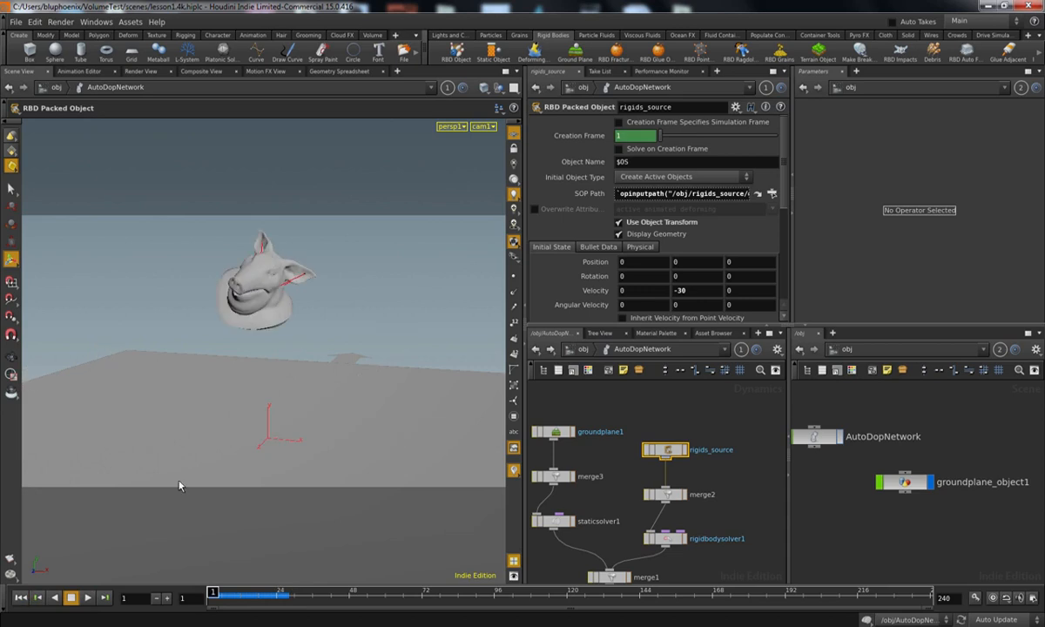
key(ctrl+s)
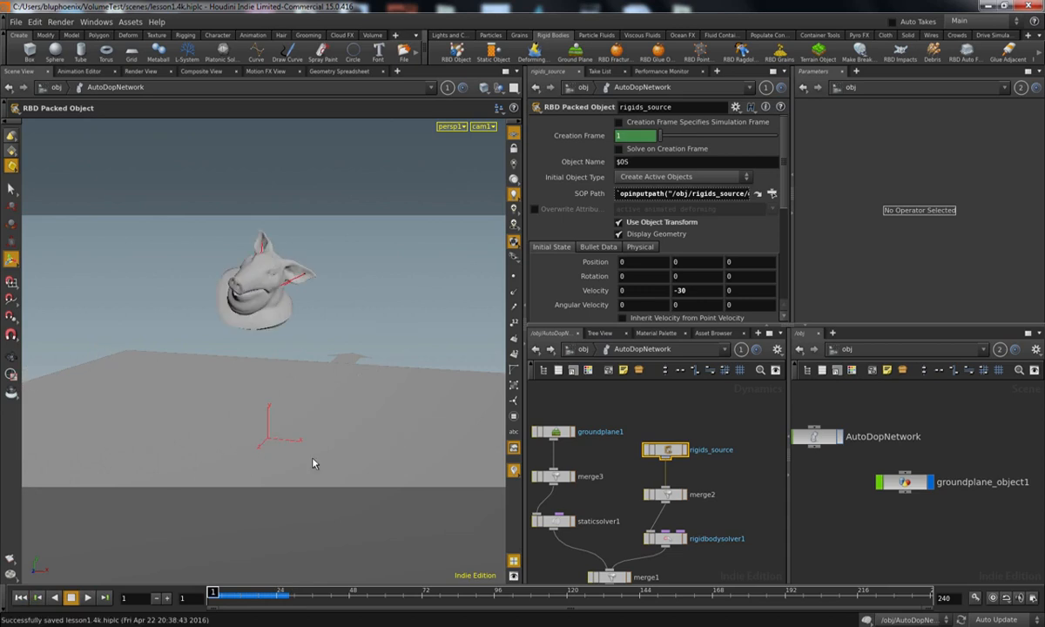
Step: Return to the object level and rename AutoDopNetwork to rigid_sim
key(u)
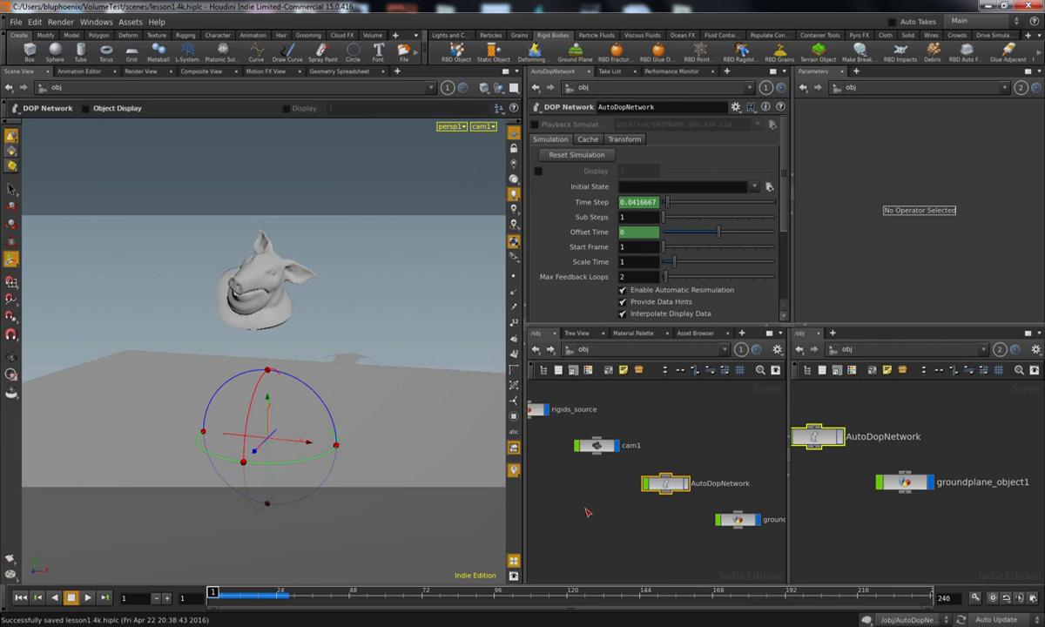
middle_drag(633, 530, 634, 515)
middle_drag(693, 531, 710, 565)
click(582, 455)
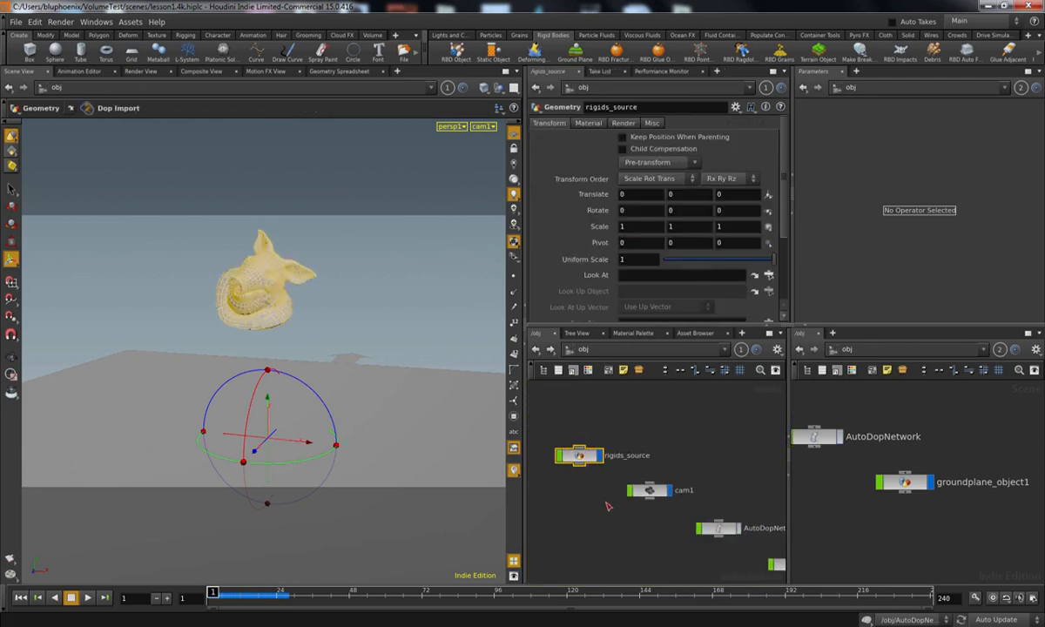
middle_drag(716, 522, 671, 485)
click(670, 485)
click(720, 485)
drag(757, 486, 618, 486)
text(rigi)
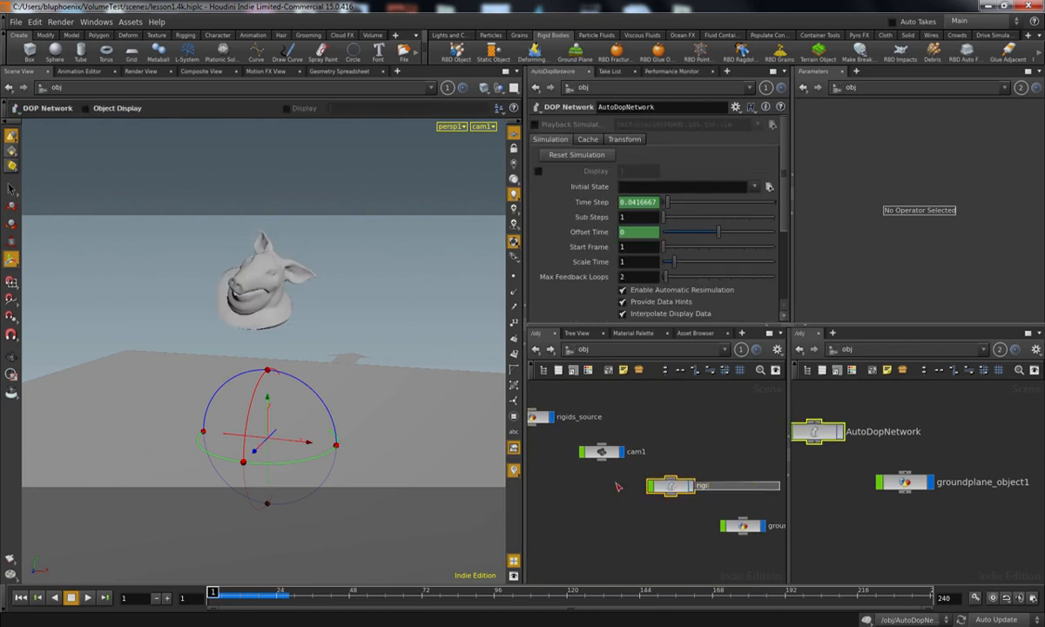
text(d_sim)
key(Return)
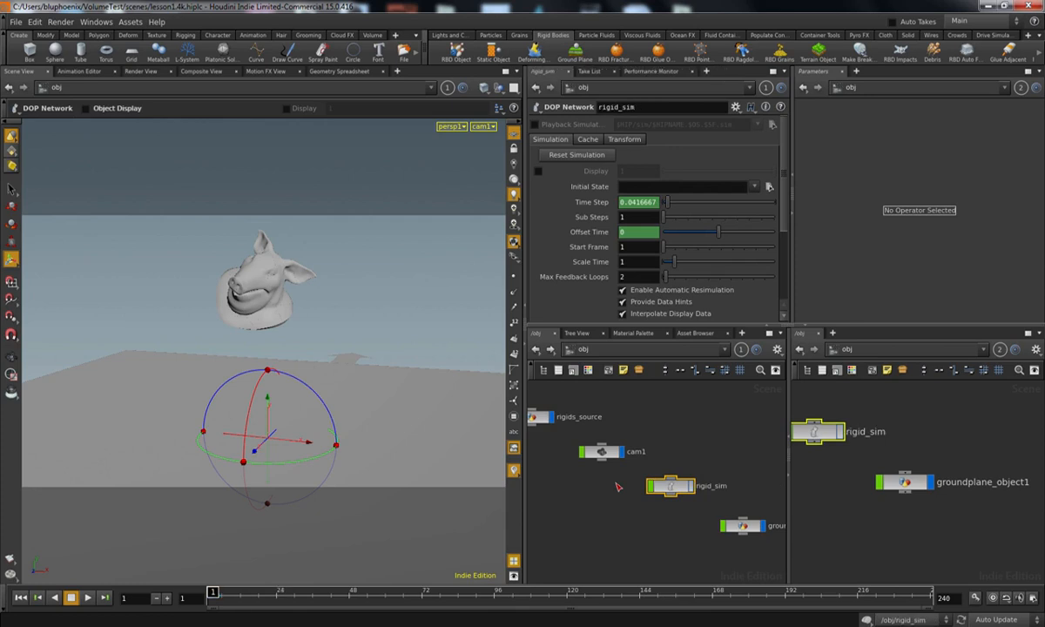
Step: Correct the DOP network's name to rigids_sim
middle_drag(627, 485, 697, 493)
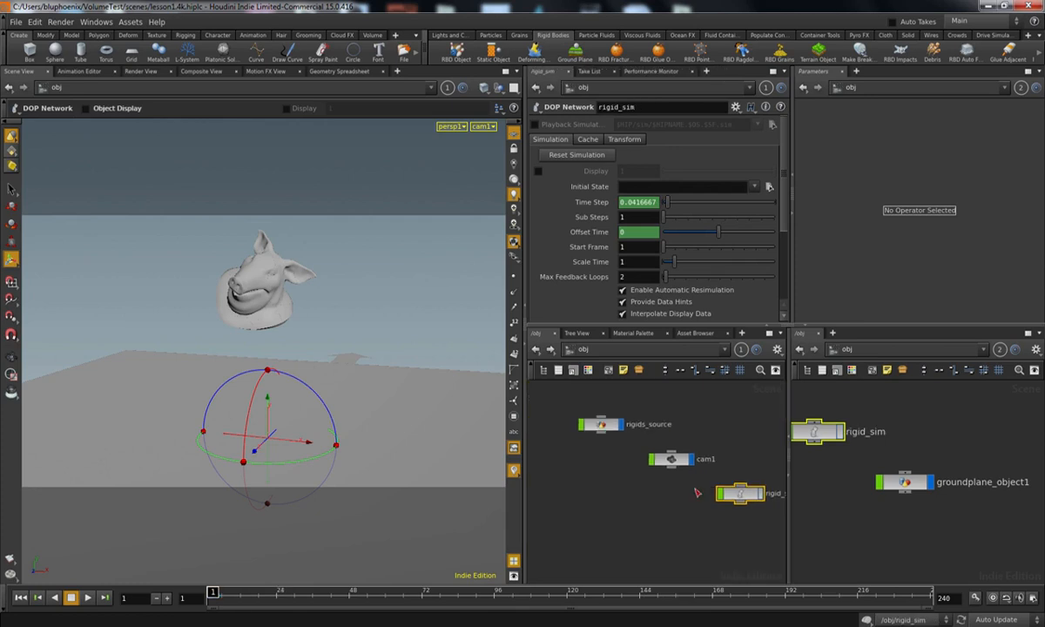
middle_drag(778, 510, 739, 509)
click(741, 494)
text(s)
click(673, 533)
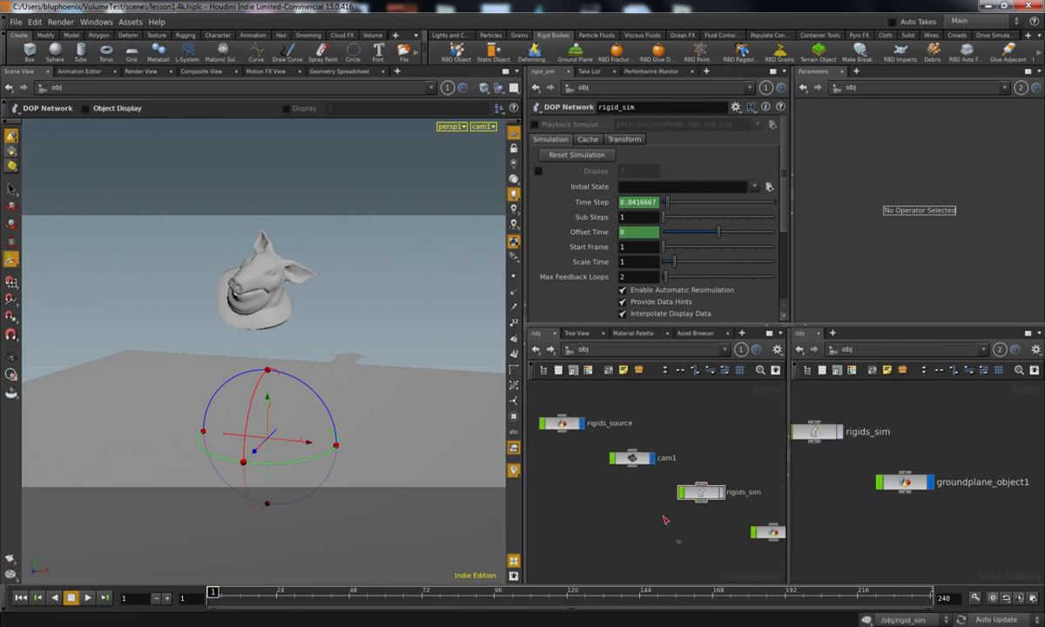
Step: Open the rigids_source geometry network and place the dopimport1 node beneath setup_packed_prims
middle_drag(572, 444, 597, 454)
double_click(588, 434)
middle_drag(676, 529, 552, 507)
right_drag(623, 488, 605, 489)
middle_drag(620, 485, 592, 529)
middle_drag(609, 463, 594, 526)
right_drag(591, 526, 574, 516)
middle_drag(580, 507, 689, 487)
right_drag(620, 465, 631, 457)
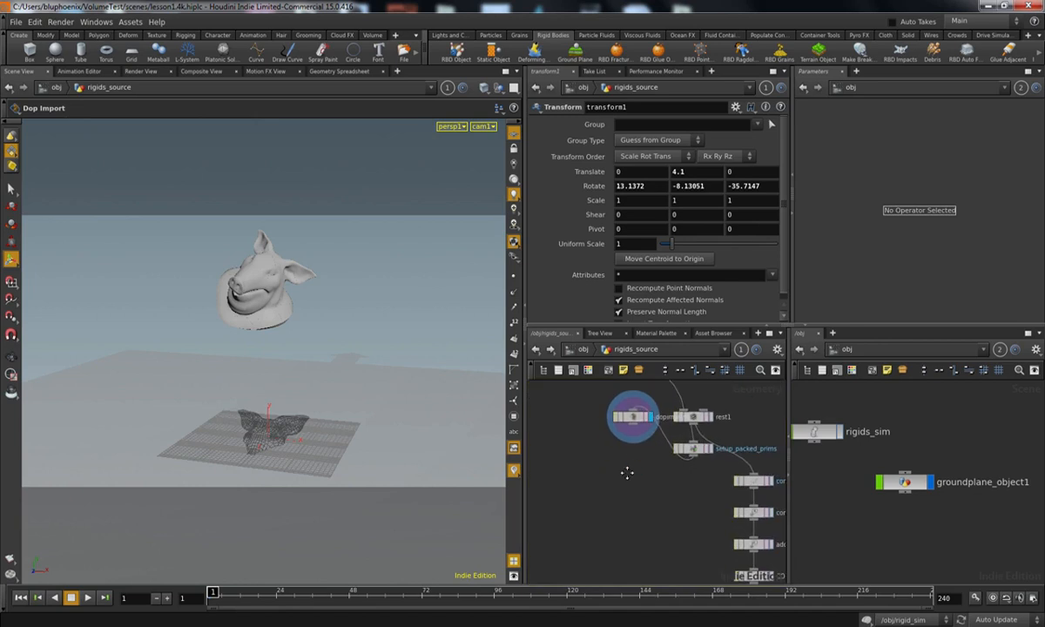
middle_drag(632, 459, 634, 506)
drag(635, 467, 624, 543)
middle_drag(648, 571, 660, 524)
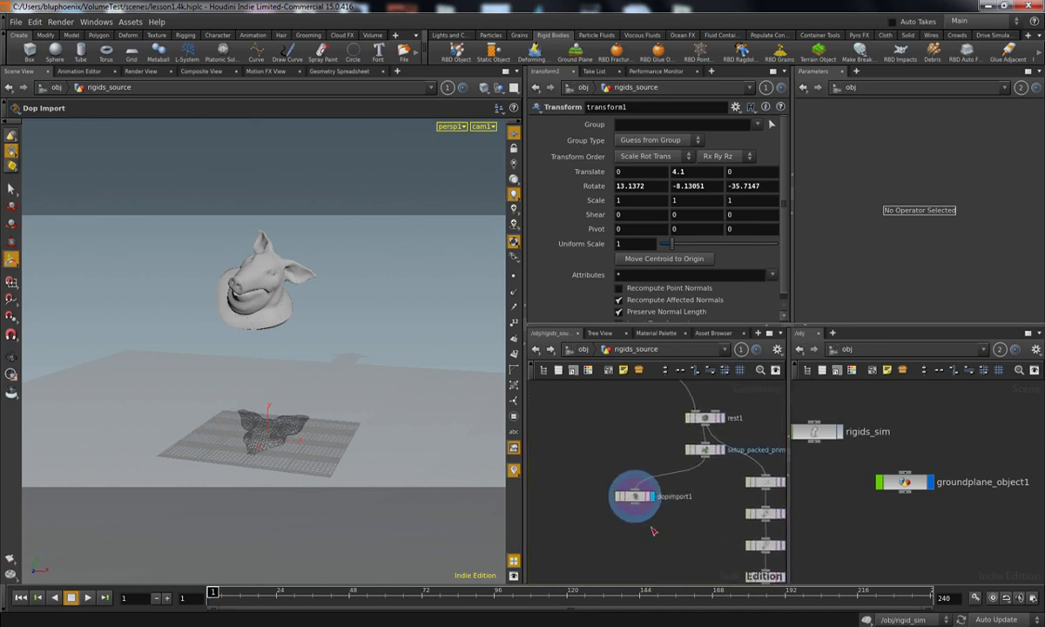
Step: Select dopimport1 and line up setup_packed_prims directly above it, clear of the constraint branch
right_drag(646, 520, 649, 495)
click(638, 488)
middle_drag(691, 475, 652, 493)
drag(693, 428, 587, 449)
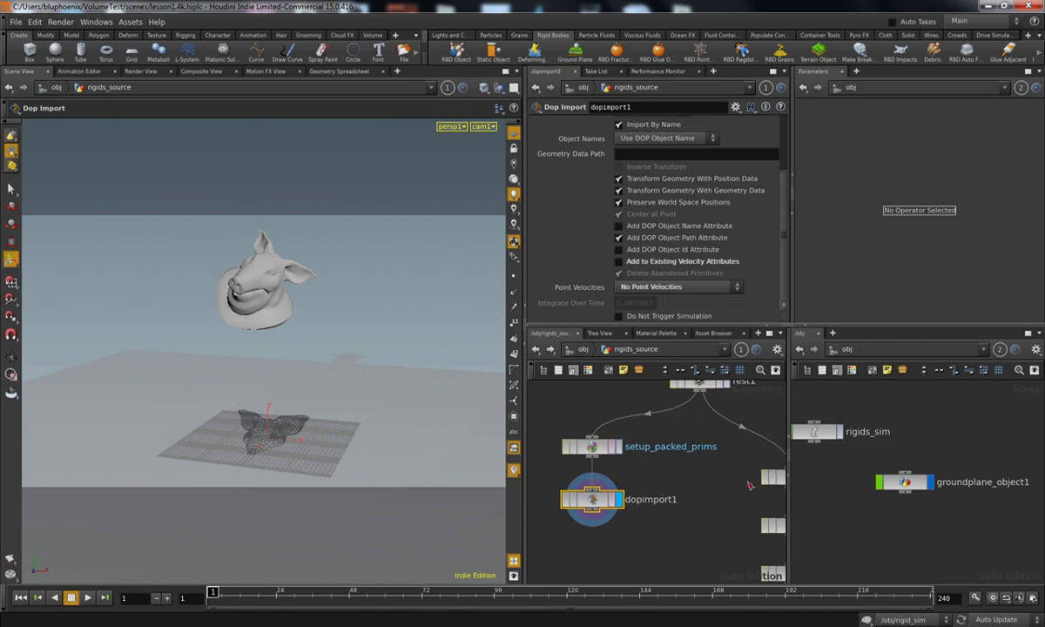
Step: Review dopimport1's DOP Network and import settings and scrub the timeline through the simulation
scroll(730, 228, up, 4)
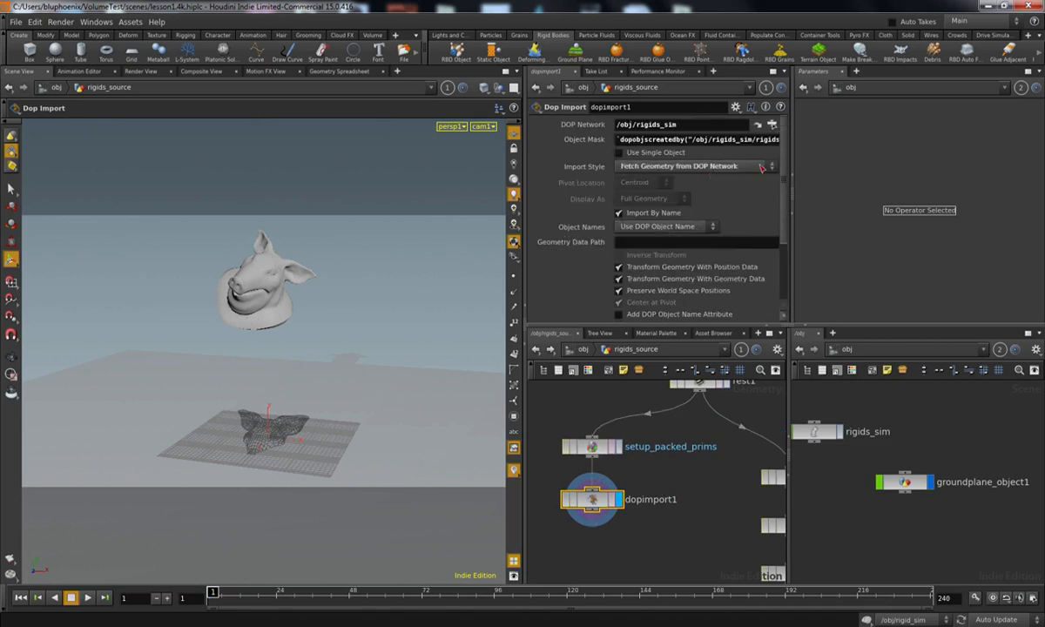
drag(677, 125, 637, 125)
drag(567, 497, 566, 500)
mouse_move(223, 594)
mouse_down()
mouse_move(296, 593)
mouse_move(207, 594)
mouse_up()
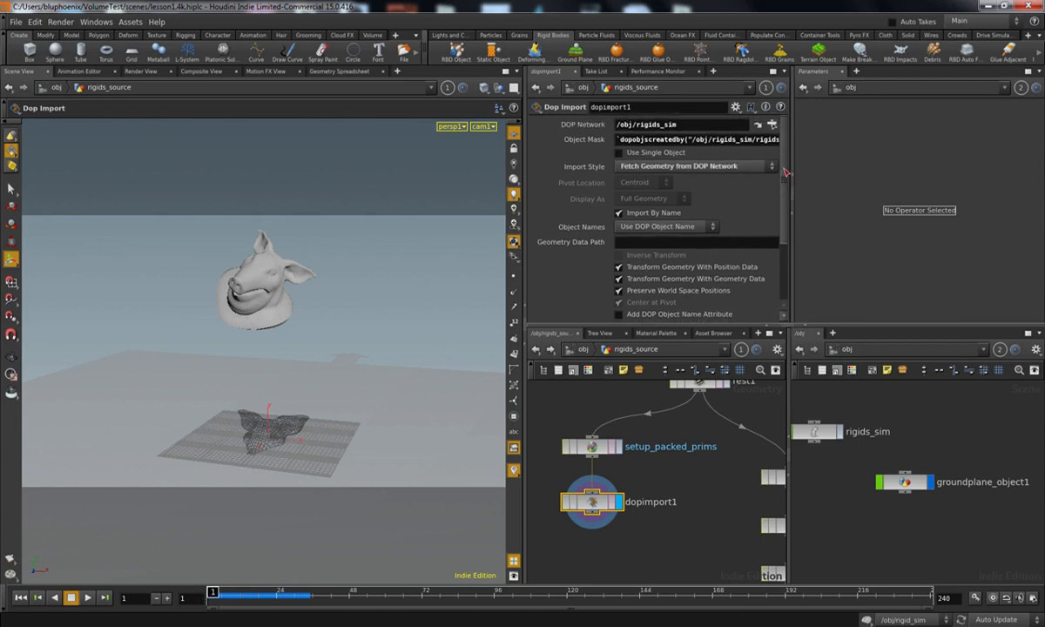
Step: Set dopimport1's import style to Fetch Unpacked Geometry from DOP Network and hide the group list in the viewport
click(648, 166)
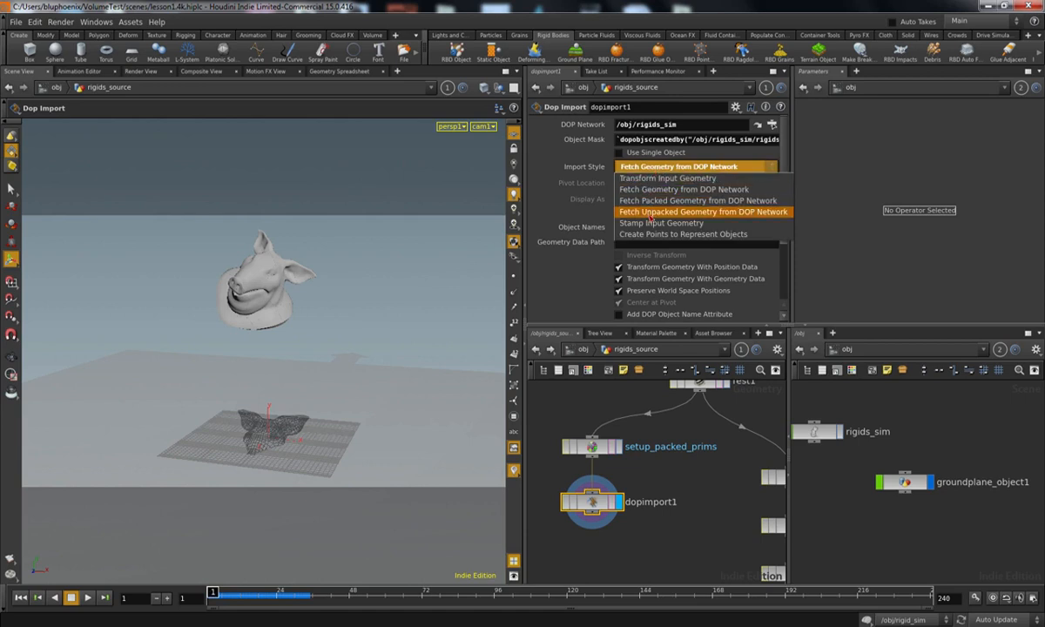
click(655, 212)
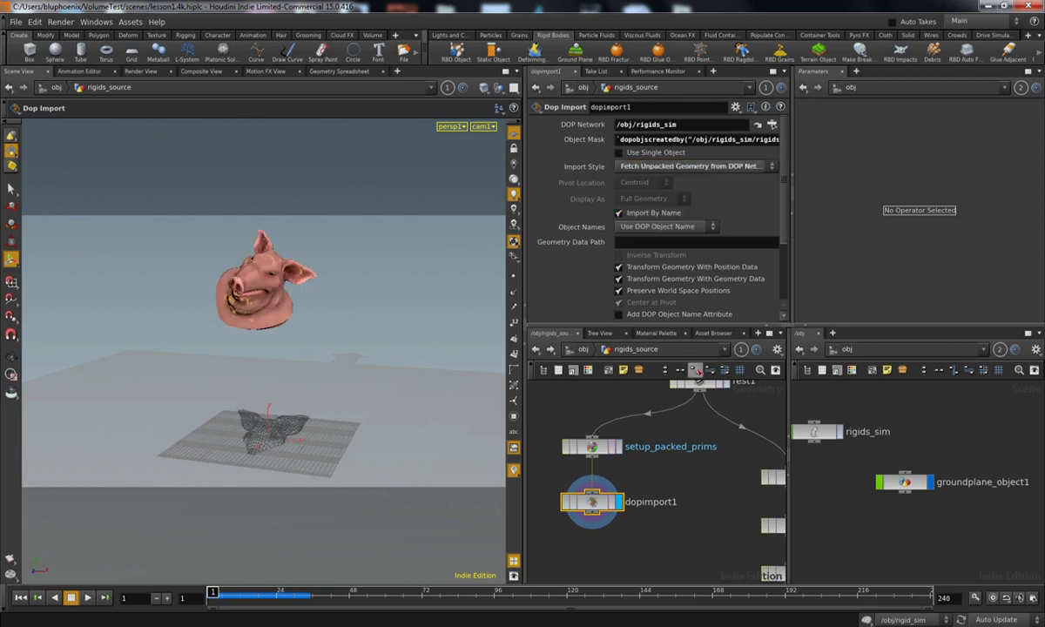
alt+right_drag(272, 350, 333, 331)
alt+middle_drag(334, 331, 351, 360)
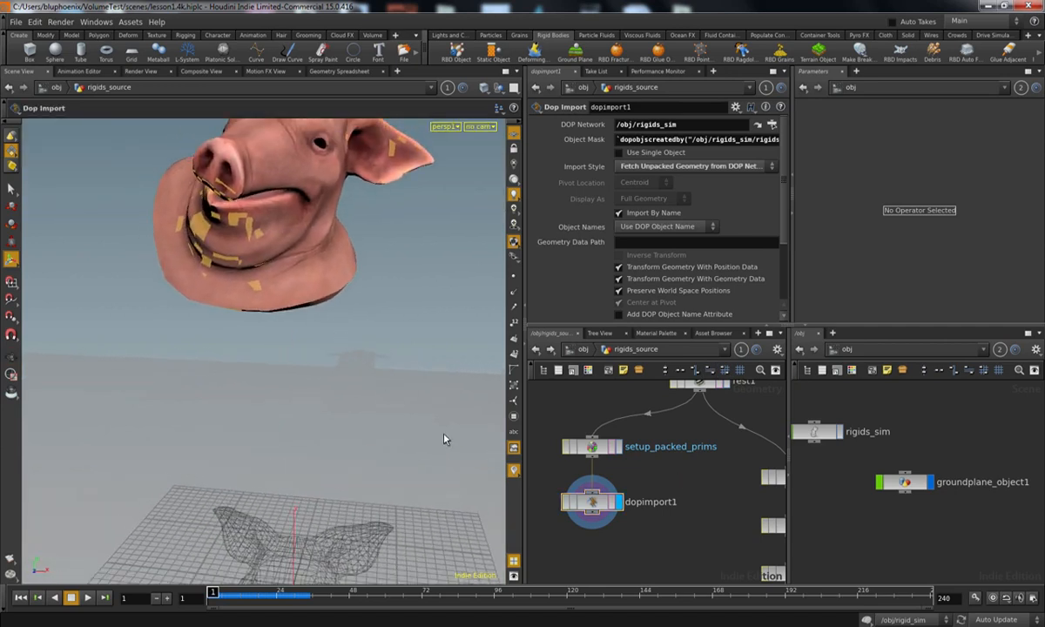
key(Return)
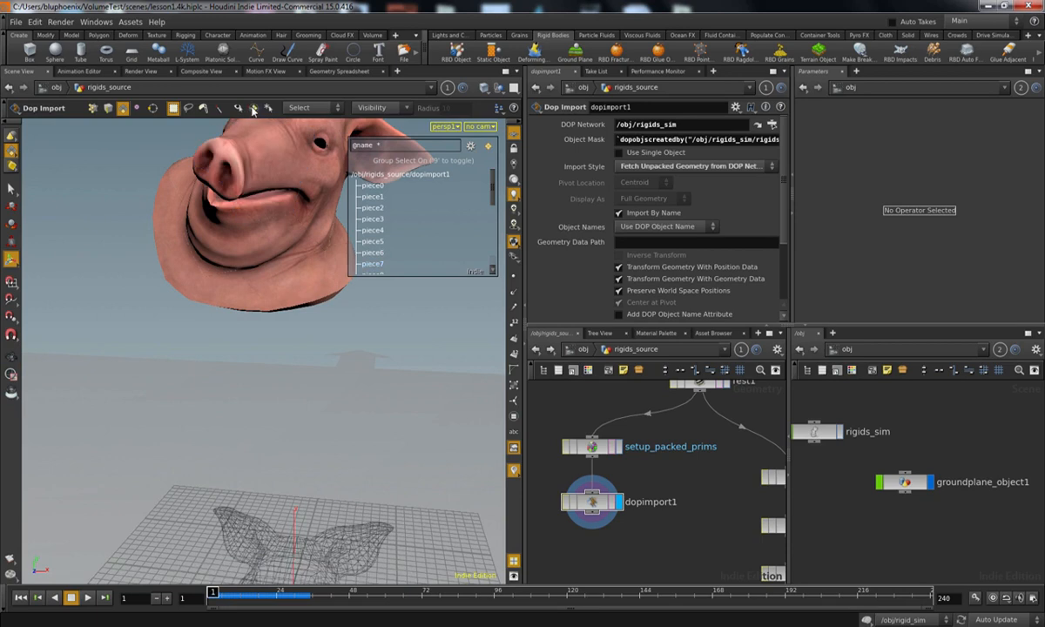
click(254, 109)
Step: Set dopimport1's point velocities to Instantaneous Point Velocities
scroll(740, 217, down, 3)
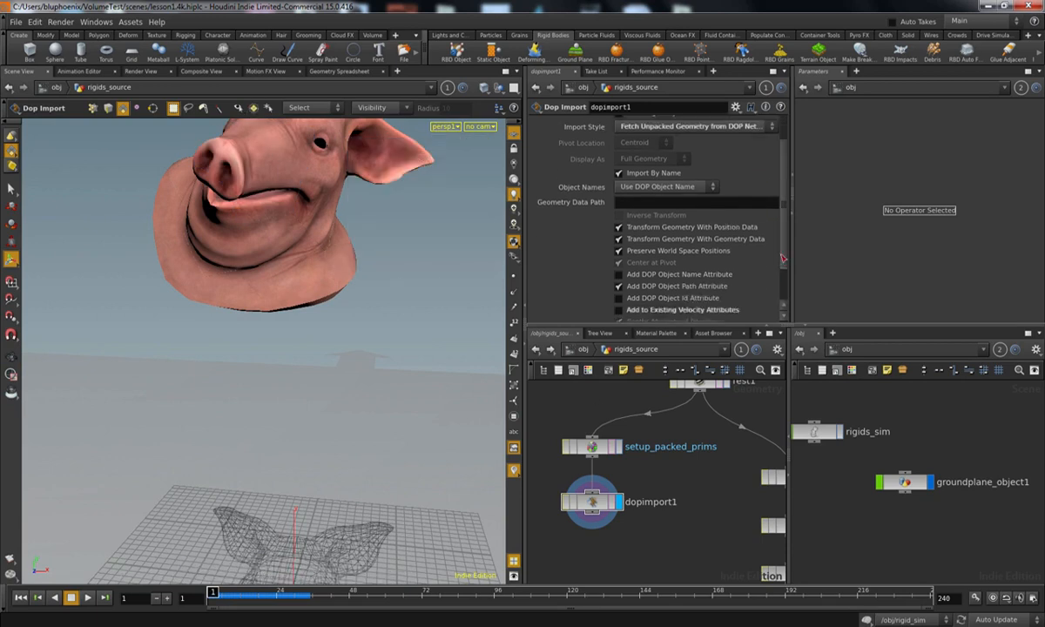
click(677, 287)
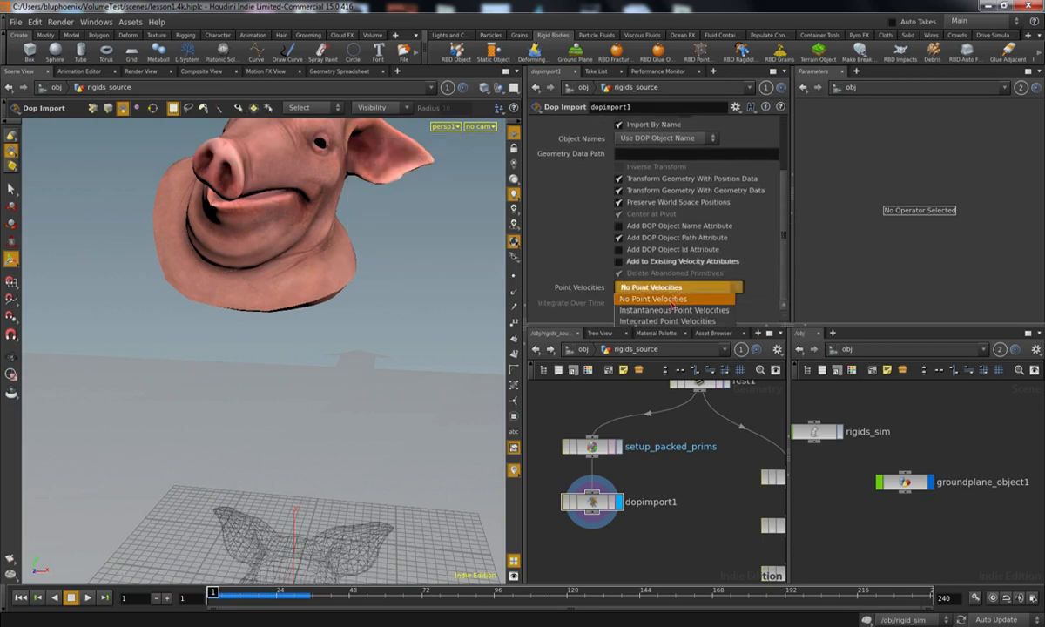
click(669, 311)
Step: Show the point velocity trails and scrub to frame 14 to examine them closely on the flying pieces
alt+right_drag(328, 429, 383, 409)
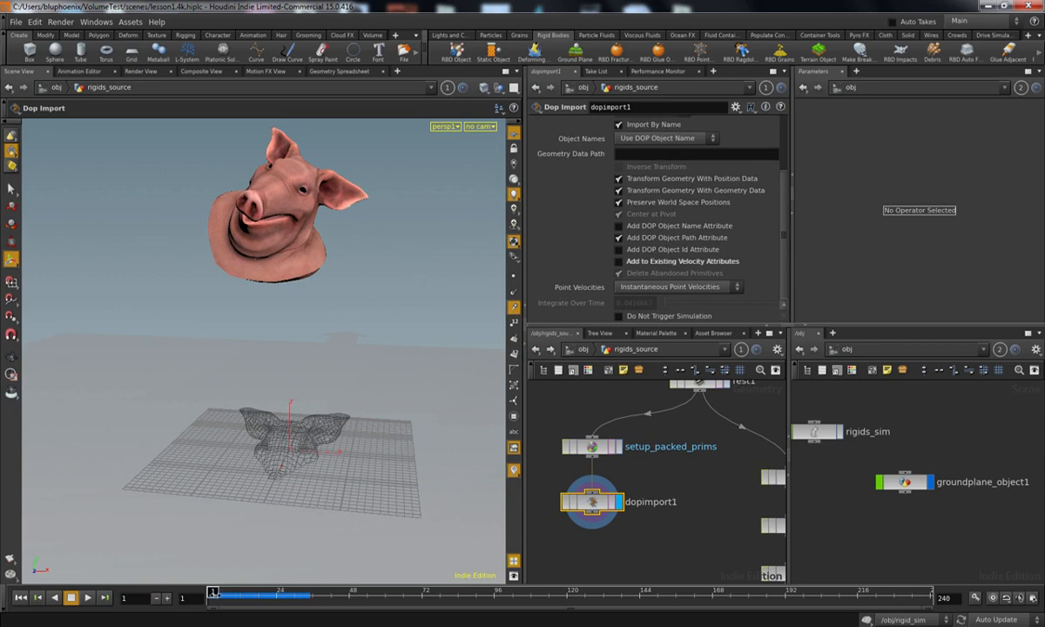
click(215, 593)
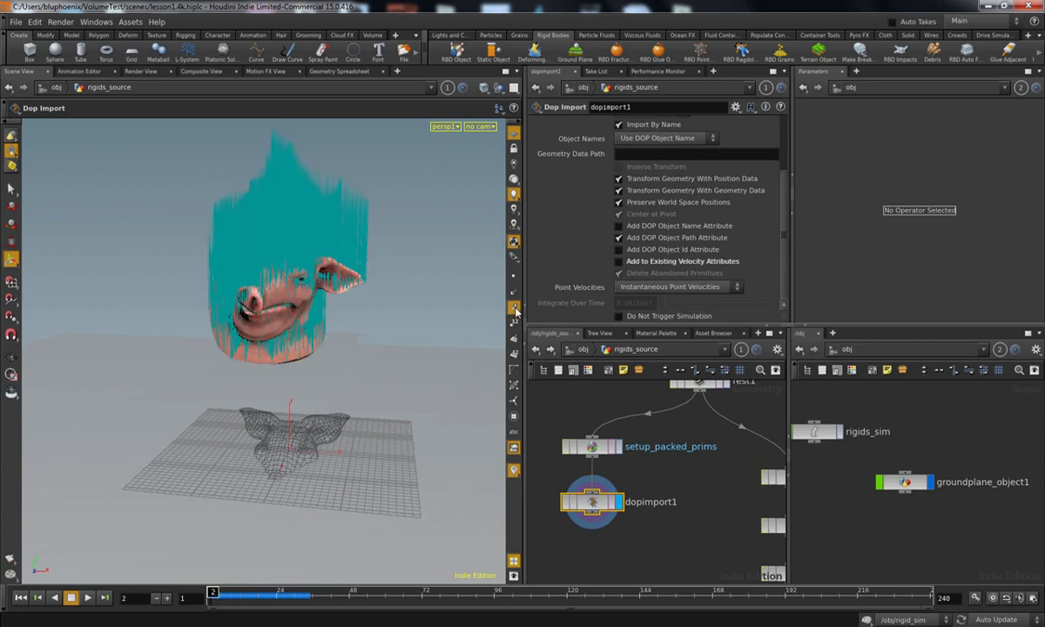
drag(213, 593, 248, 589)
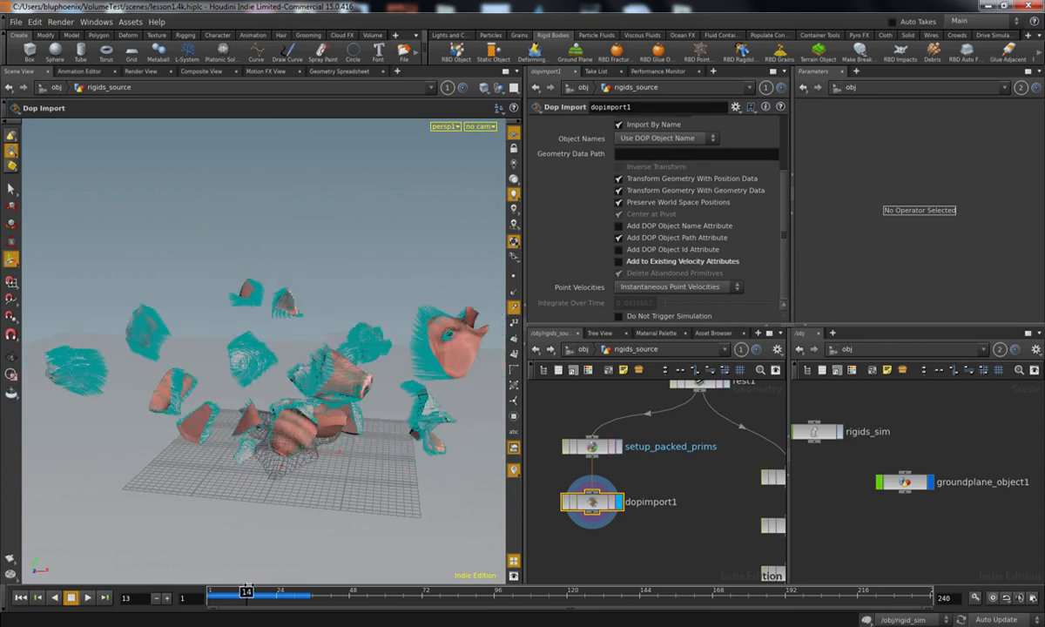
alt+drag(322, 420, 266, 464)
alt+right_drag(265, 464, 438, 320)
drag(328, 397, 250, 390)
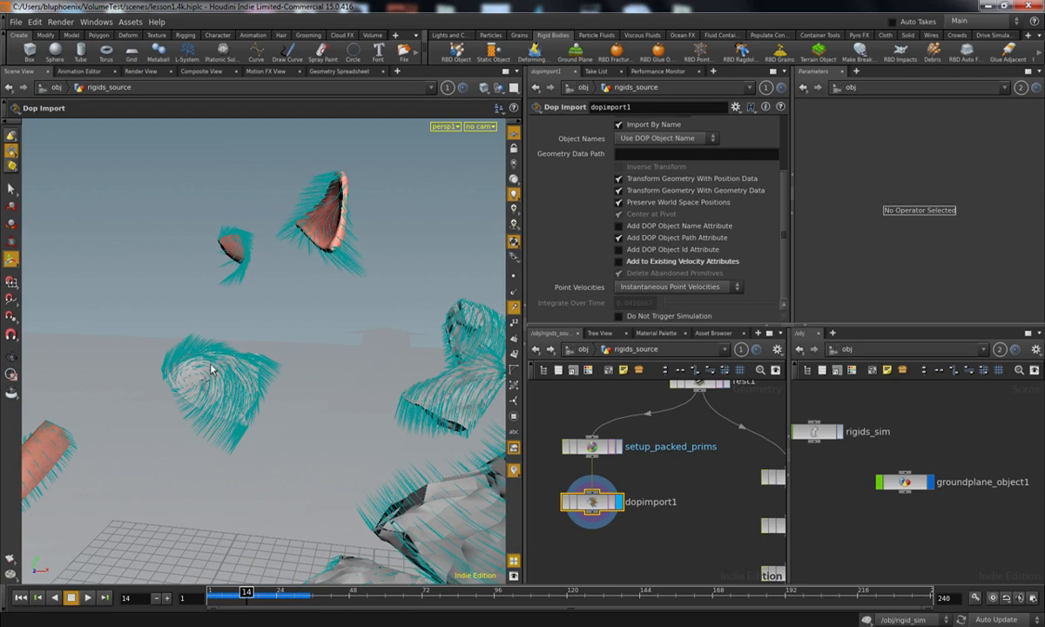
Step: Return to frame 1, scrub the whole pig head's fall to frame 10 and hide the velocity trails
drag(243, 595, 247, 594)
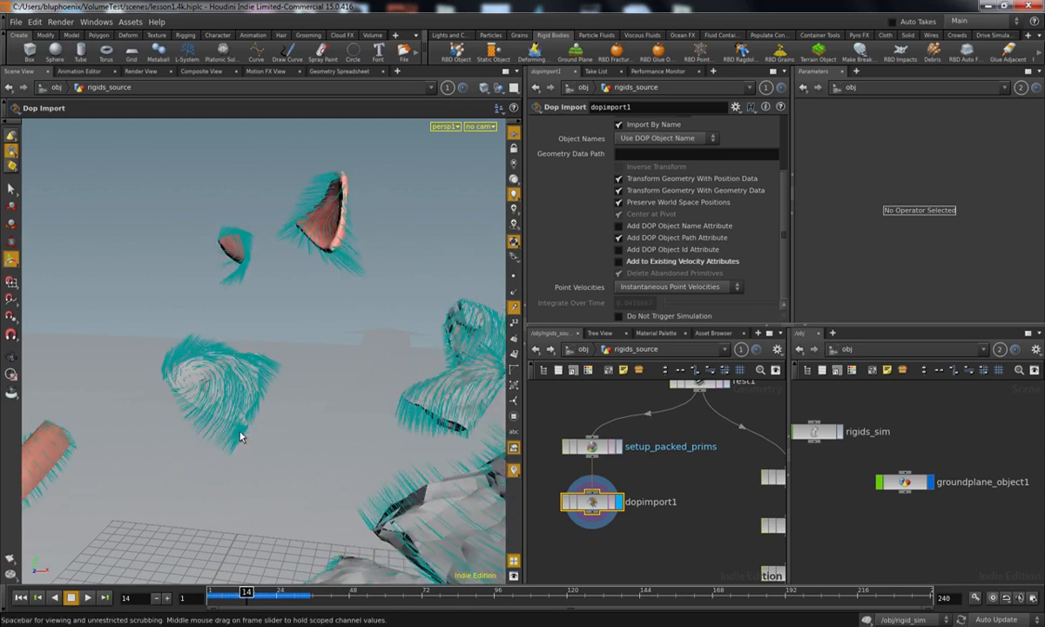
drag(247, 593, 211, 592)
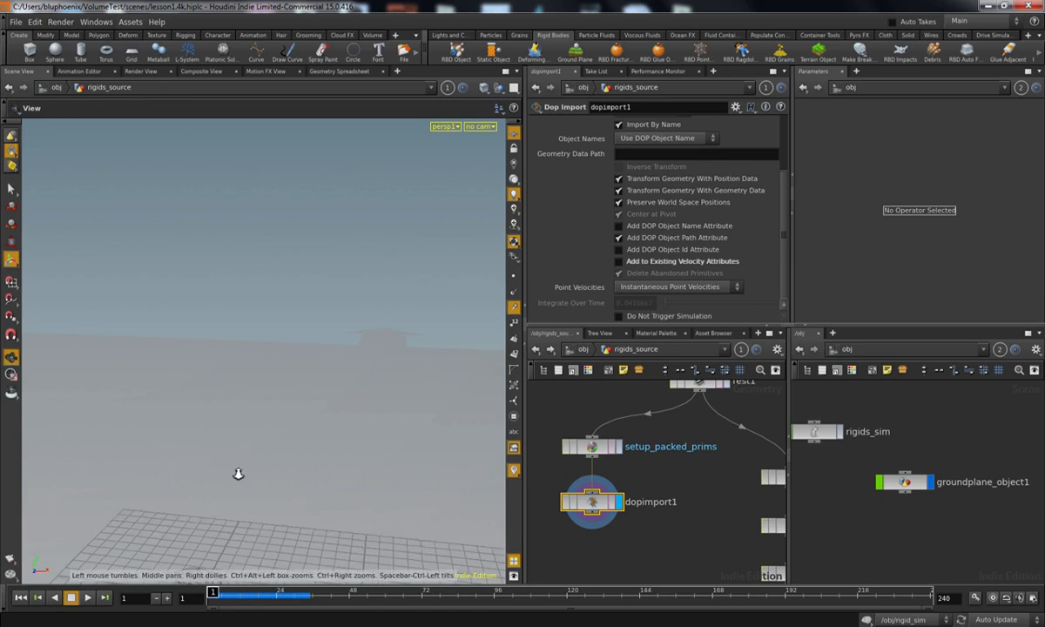
alt+drag(289, 397, 281, 462)
alt+scroll(280, 462, down, 3)
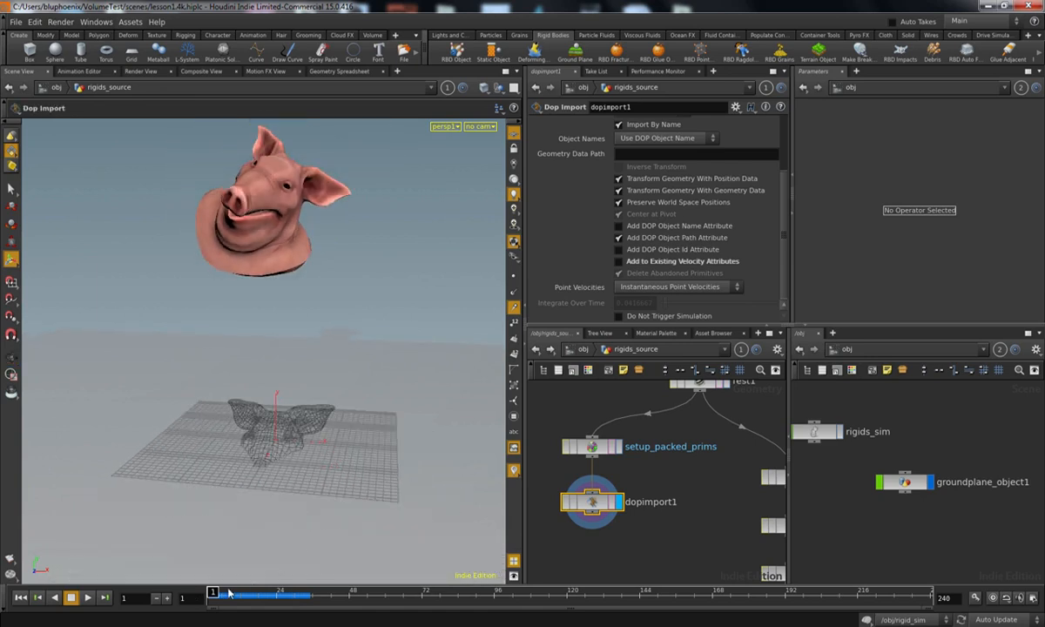
drag(213, 592, 235, 595)
click(514, 307)
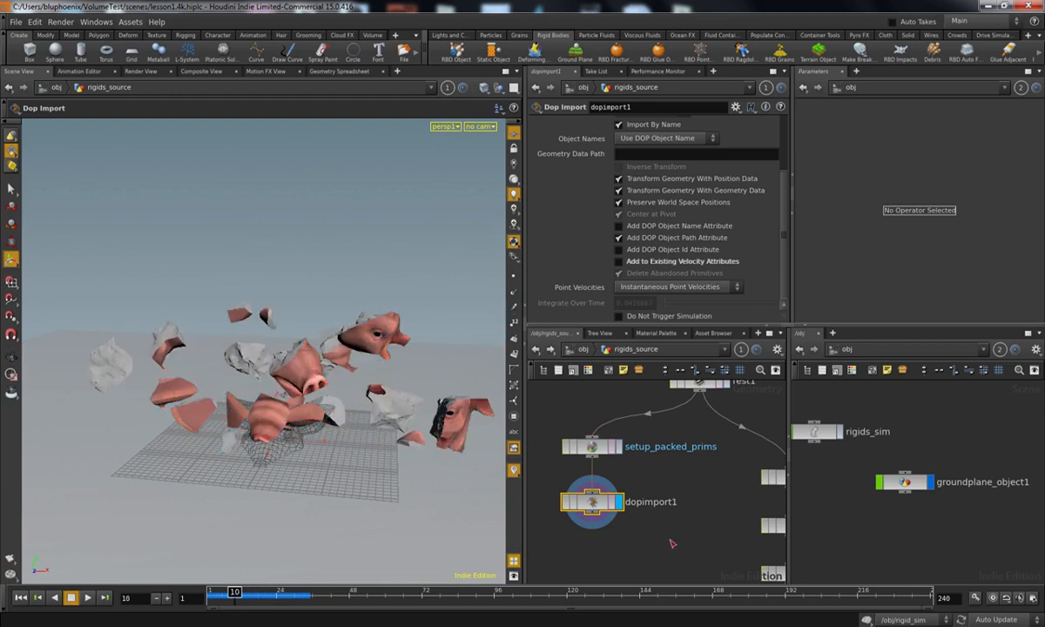
Step: Add a File Cache node beneath dopimport1, connected to its output, and make it the displayed node
middle_drag(637, 561, 651, 492)
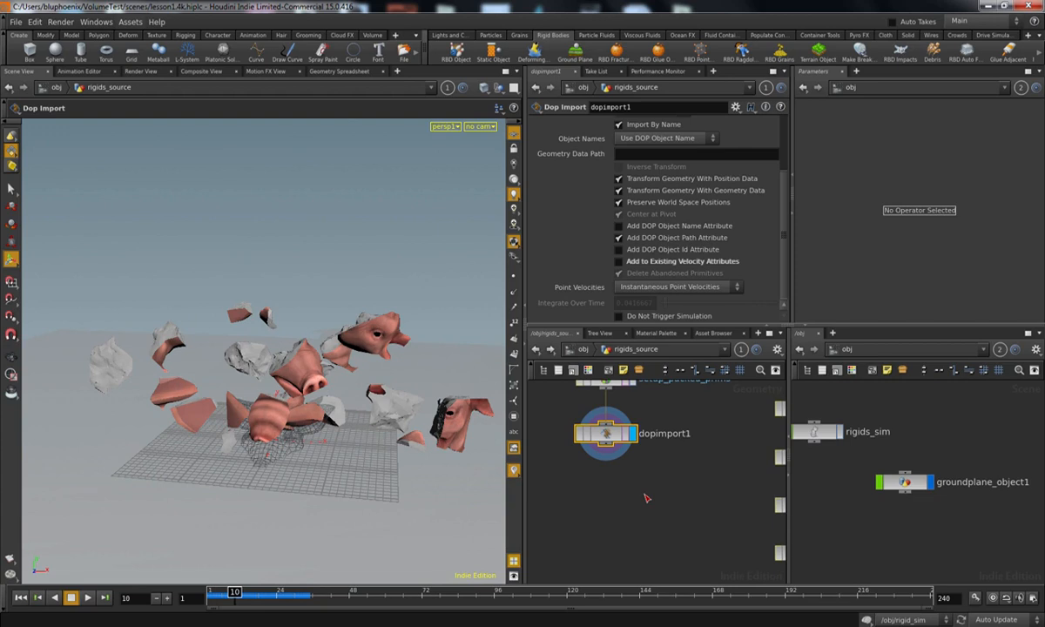
key(Tab)
text(fil)
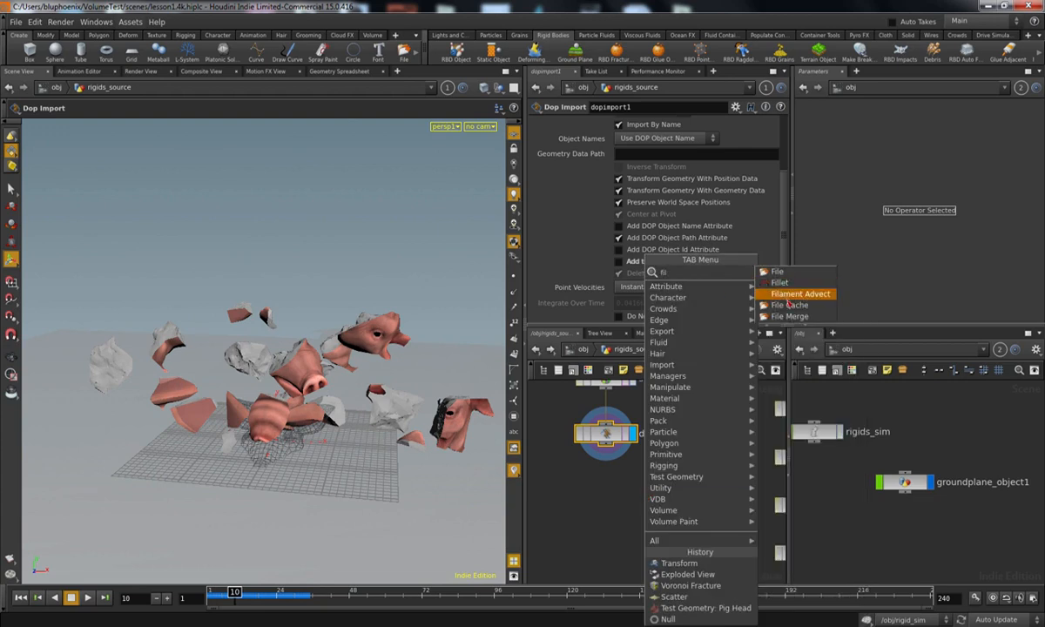
click(788, 305)
click(622, 499)
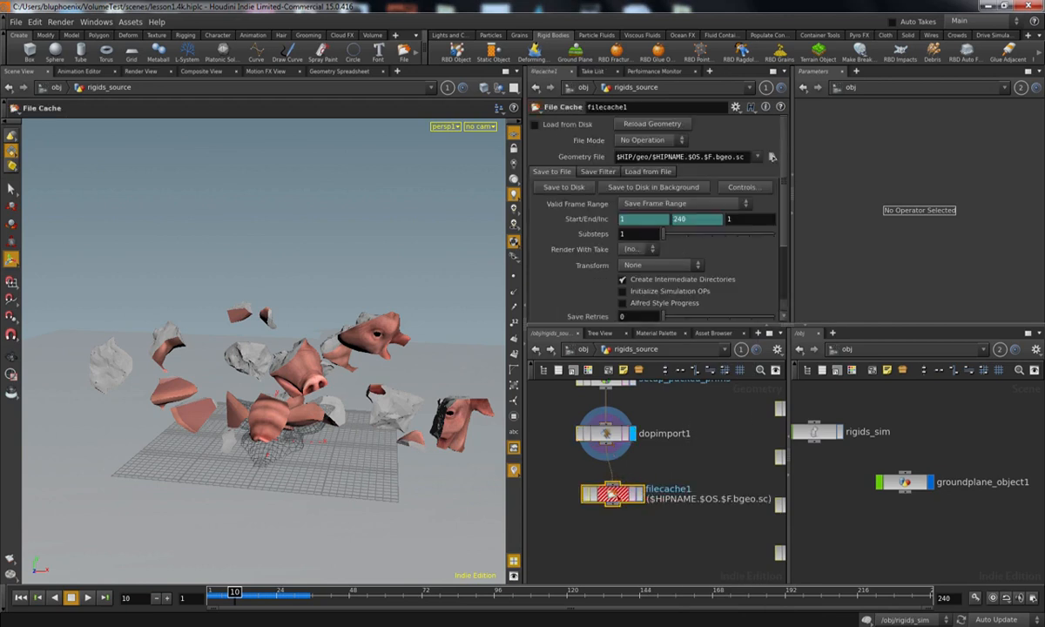
click(635, 494)
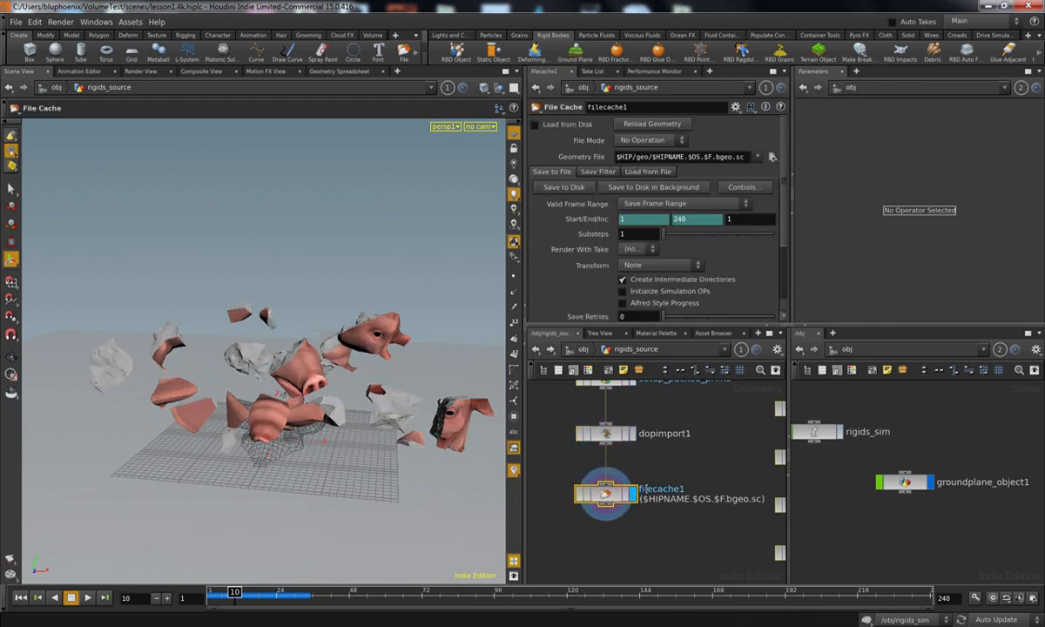
Step: Rename the file cache node as rigids_cache
double_click(645, 489)
drag(642, 489, 625, 495)
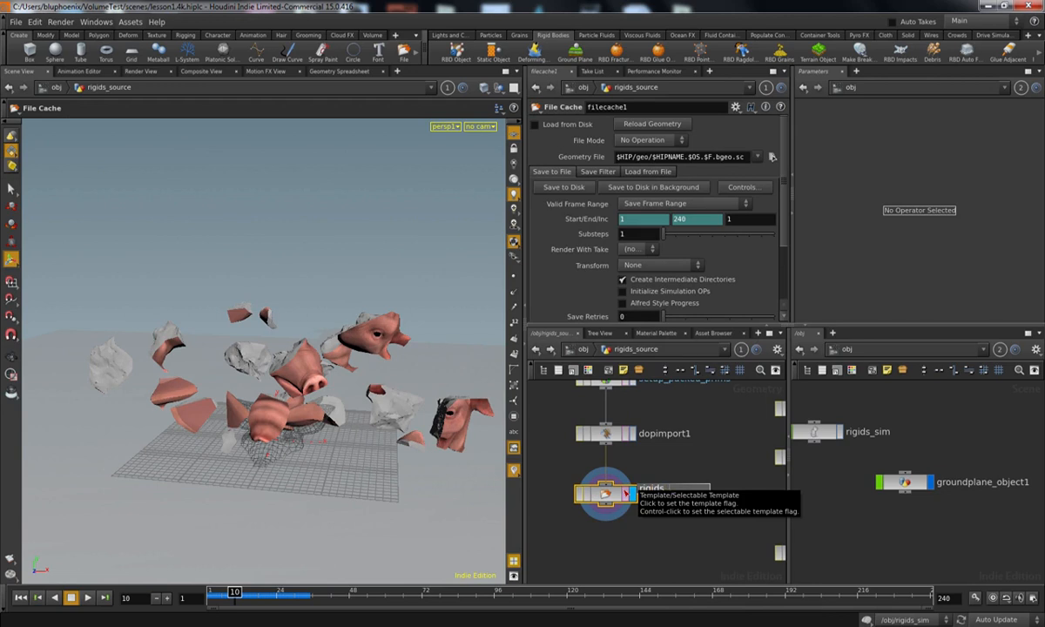
text(rigids_cache)
key(Return)
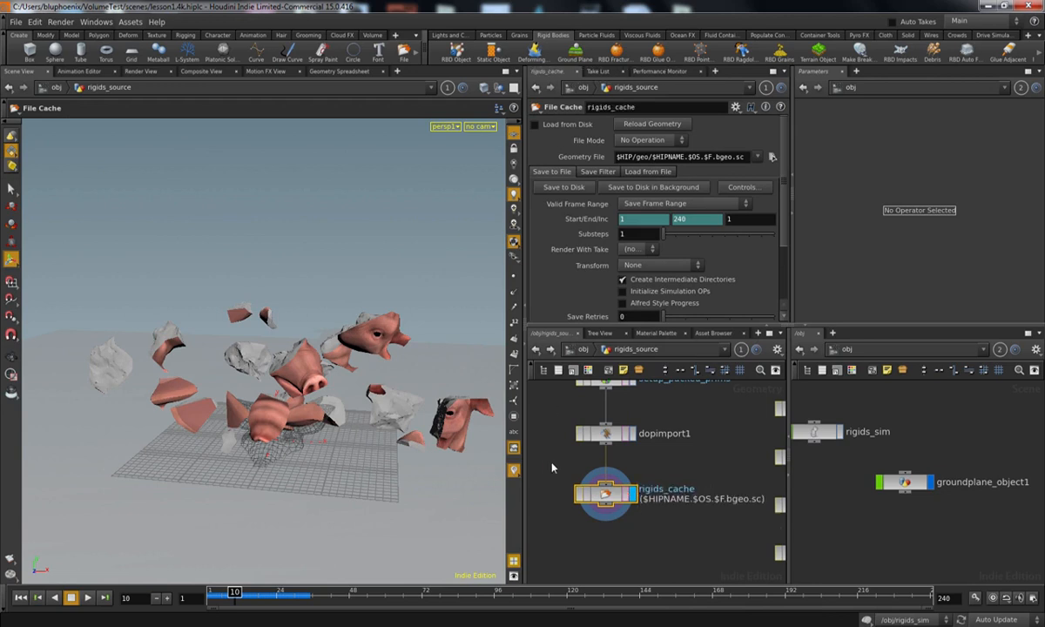
Step: From frame 1, save frames 1 to 240 of rigids_cache to disk and switch the node to load from disk
mouse_move(231, 597)
mouse_down()
mouse_move(199, 601)
mouse_move(244, 599)
mouse_move(212, 599)
mouse_up()
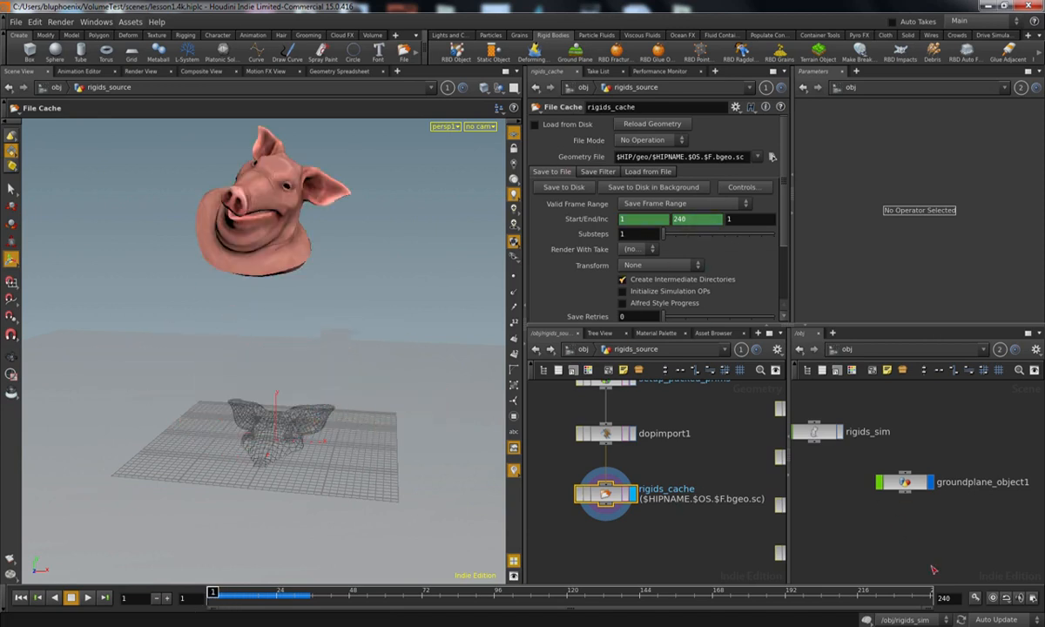
click(582, 190)
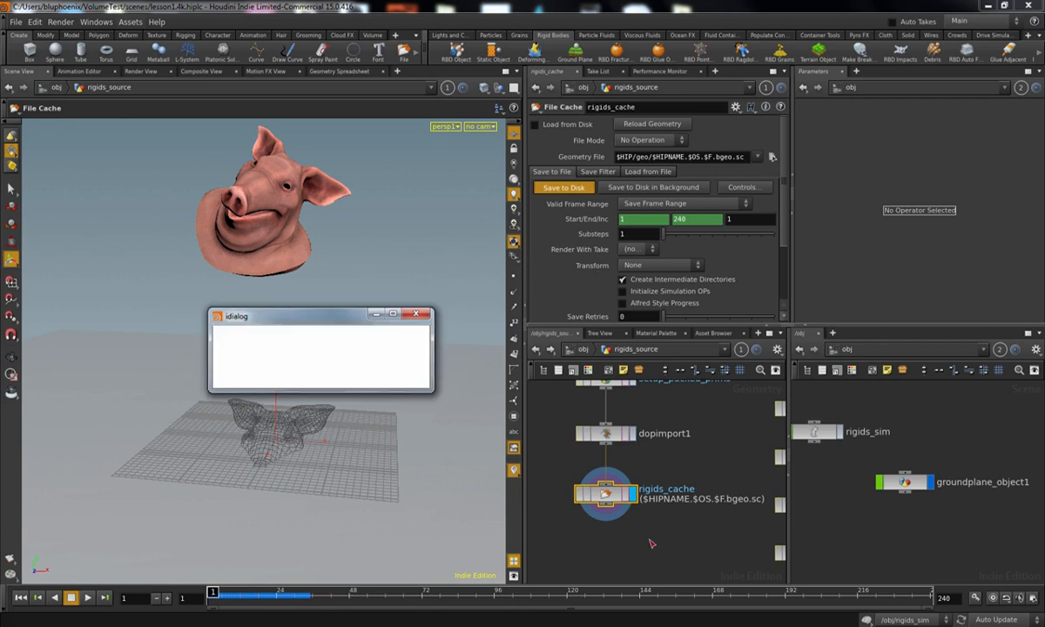
click(549, 128)
middle_drag(597, 570, 601, 541)
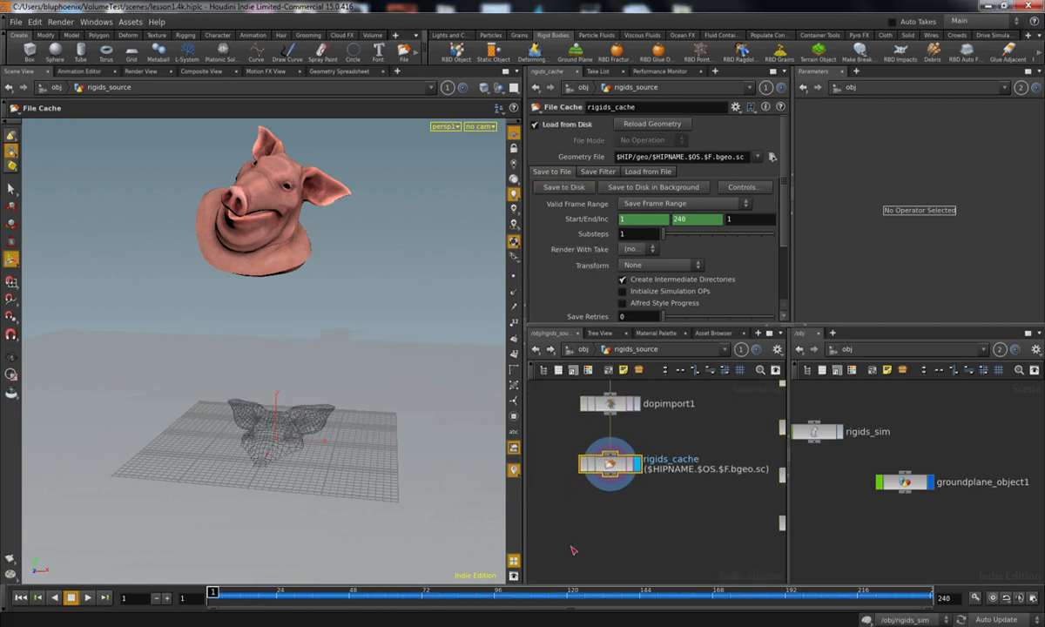
mouse_move(219, 596)
mouse_down()
mouse_move(243, 586)
mouse_move(213, 591)
mouse_up()
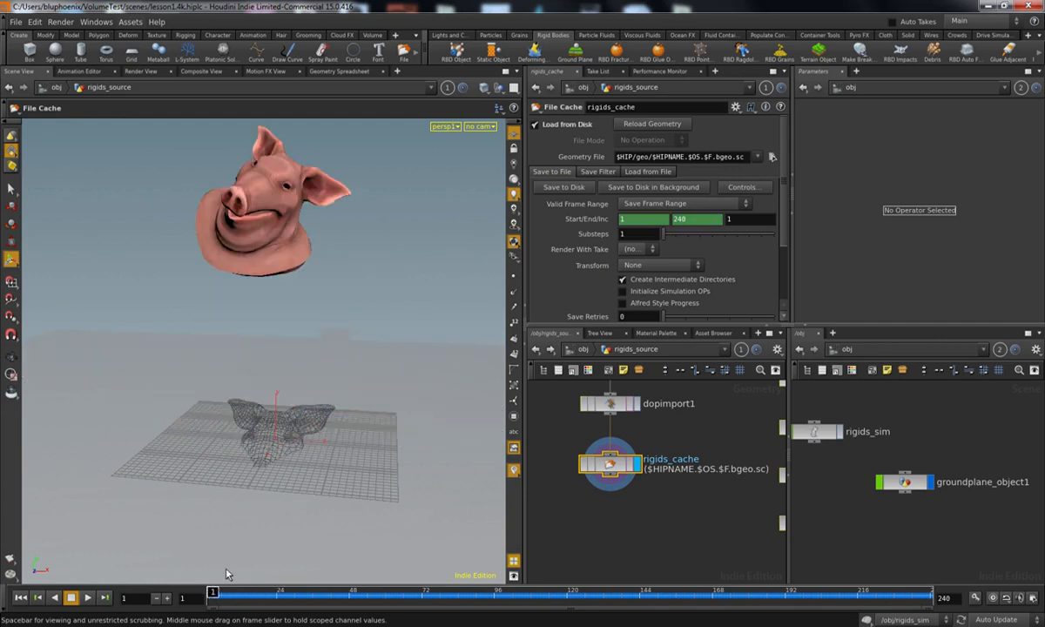
Step: Add a Null node beneath rigids_cache, name it RIGIDS and make it the displayed node
key(Tab)
text(null)
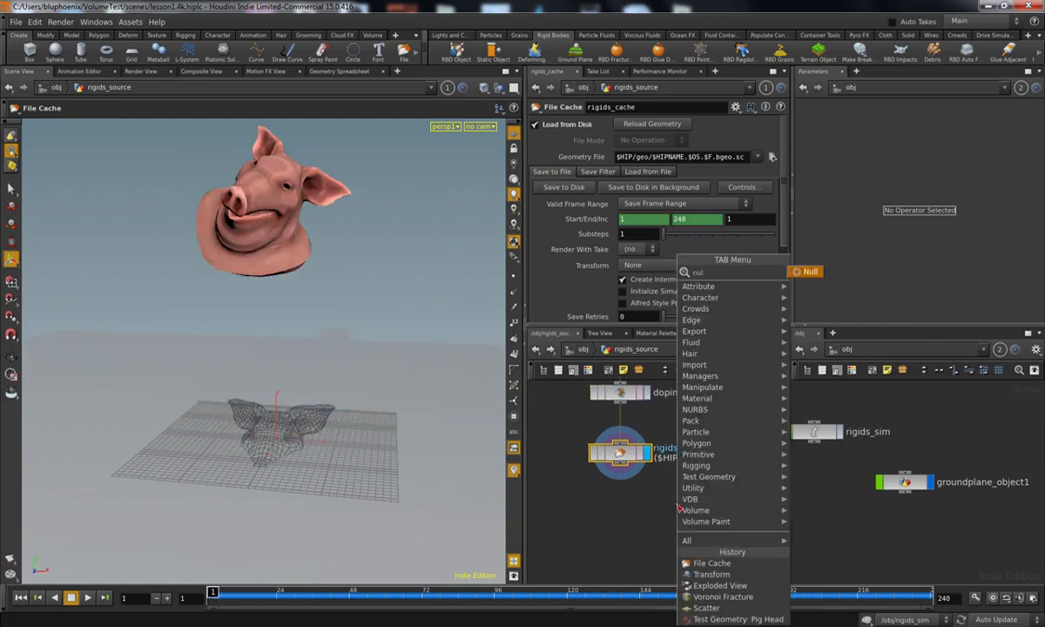
key(Return)
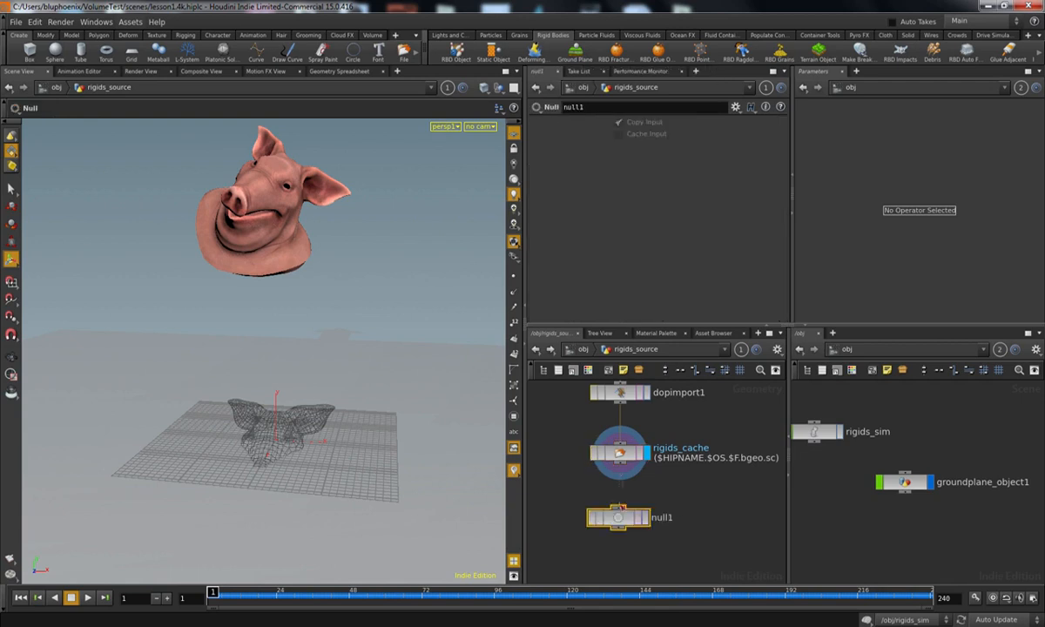
click(663, 517)
text(R)
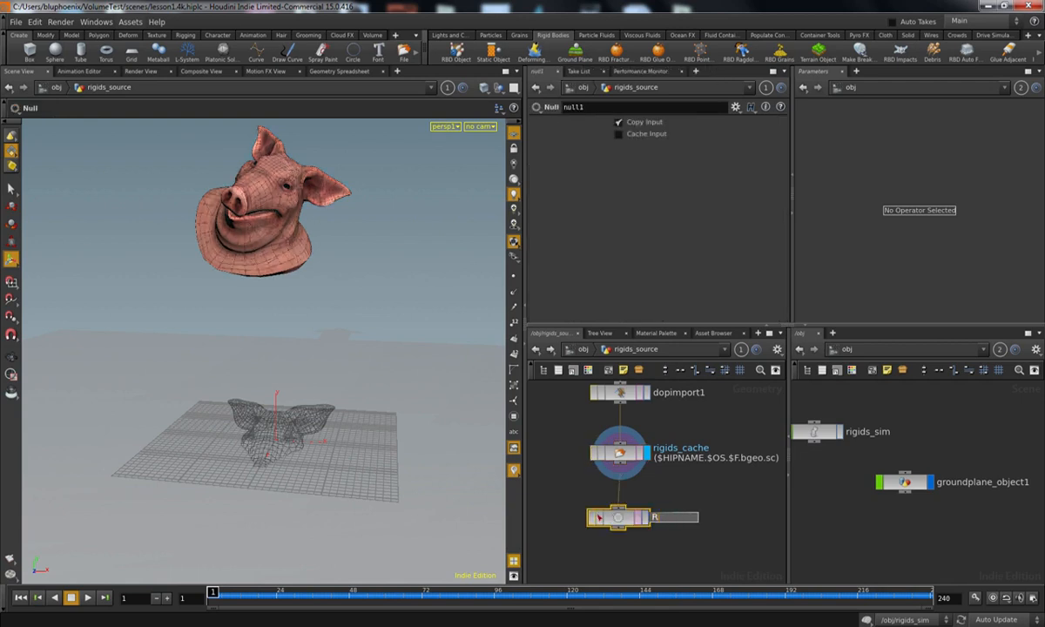
text(IGIDS)
key(Return)
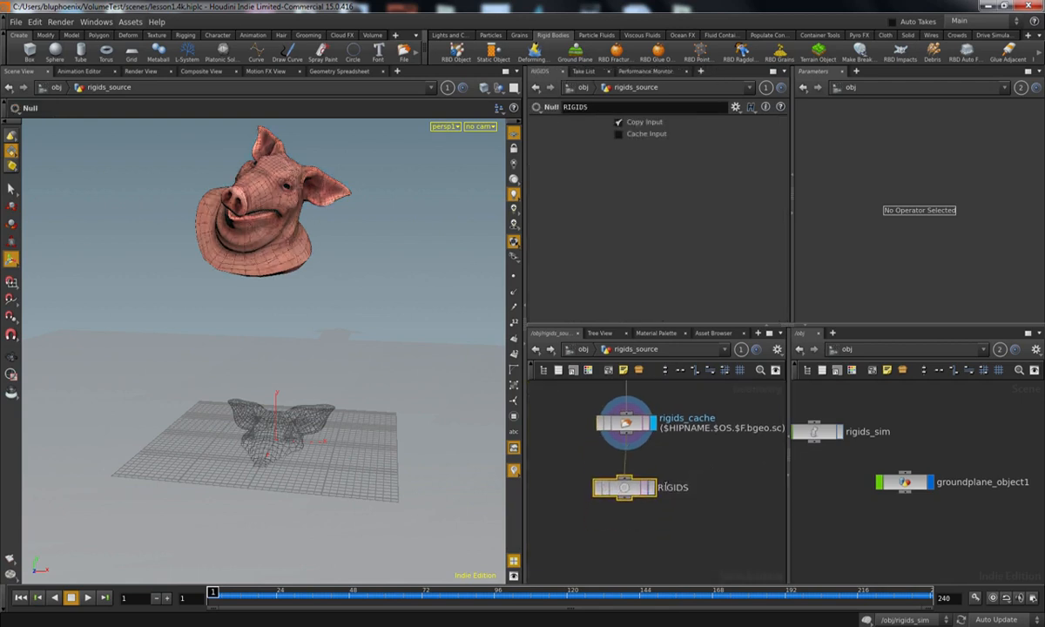
click(653, 488)
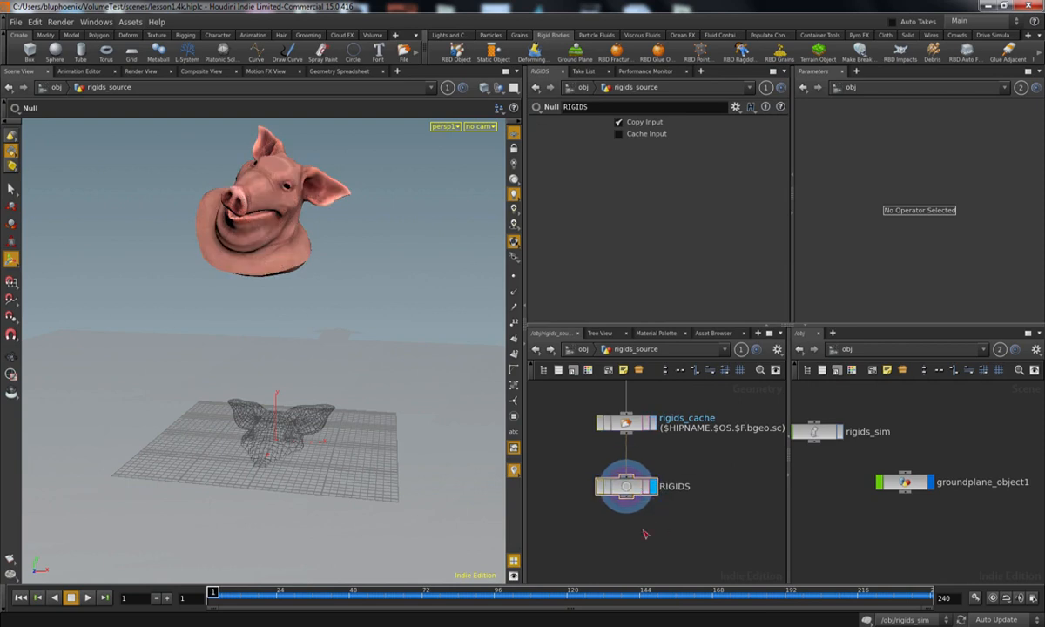